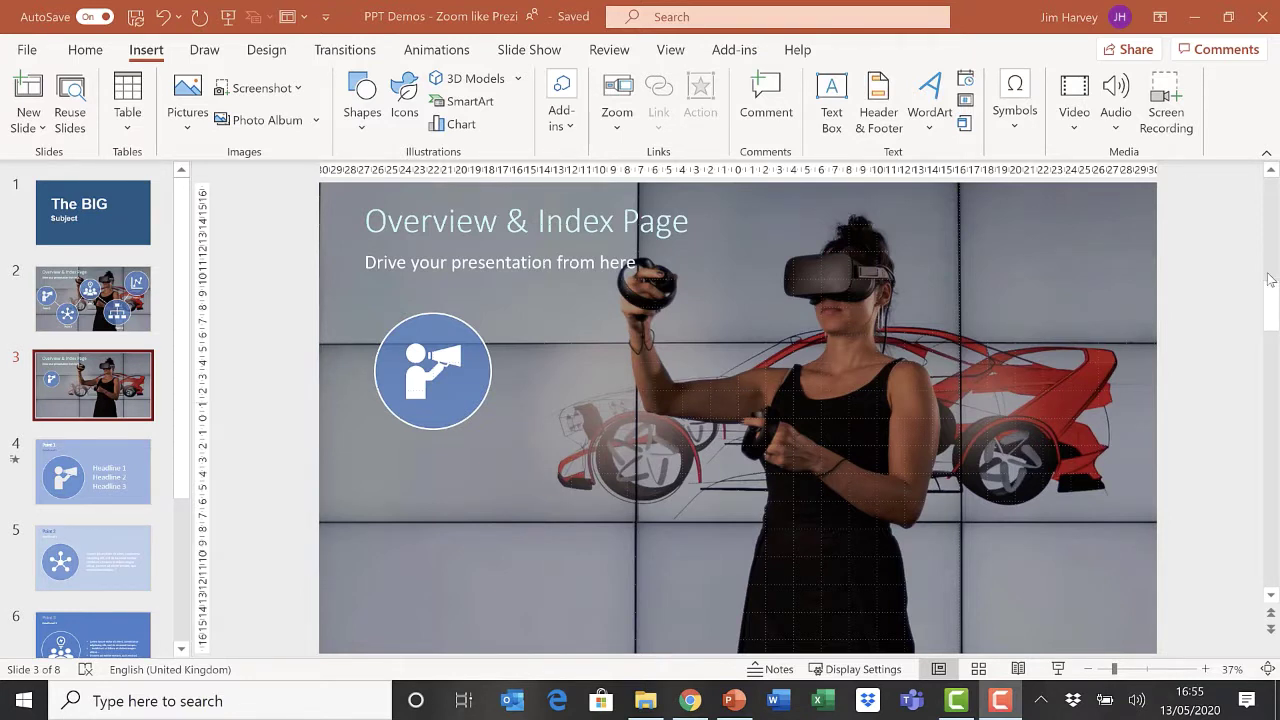
Step: Start the slide show from slide 2, the Overview & Index Page, and swap the presenter view and slide show displays
click(80, 295)
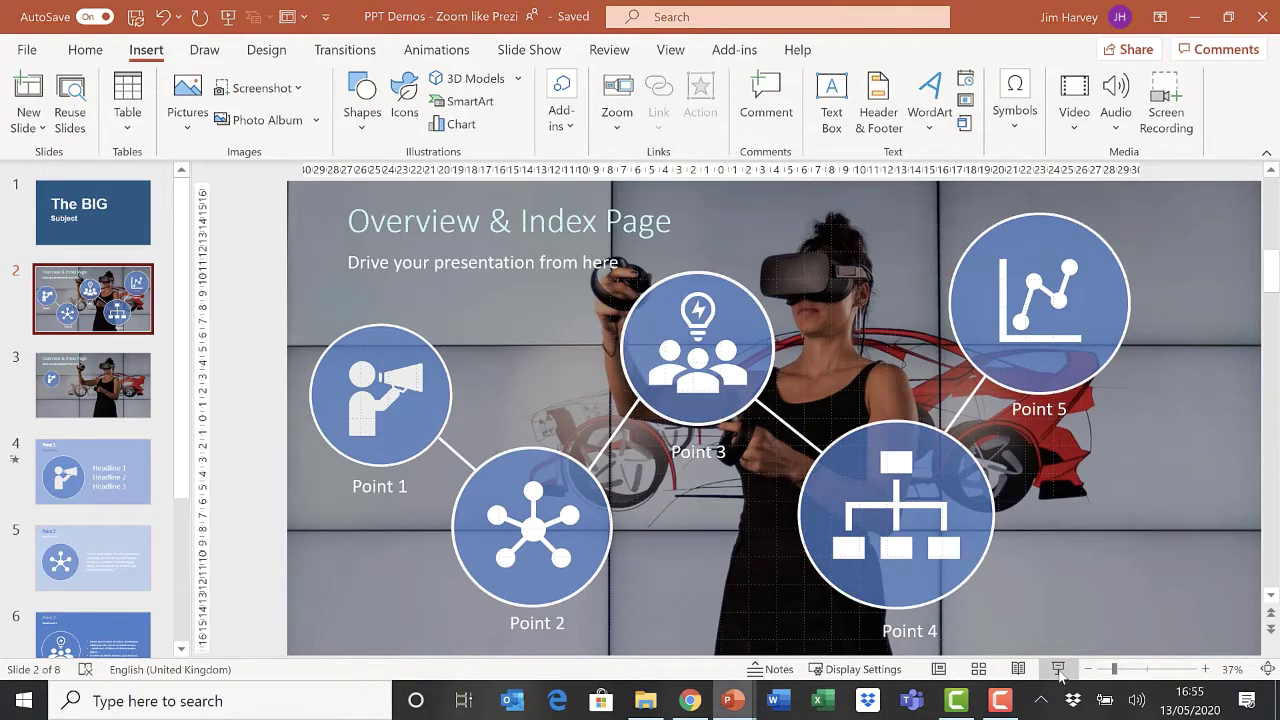
key(alt+F5)
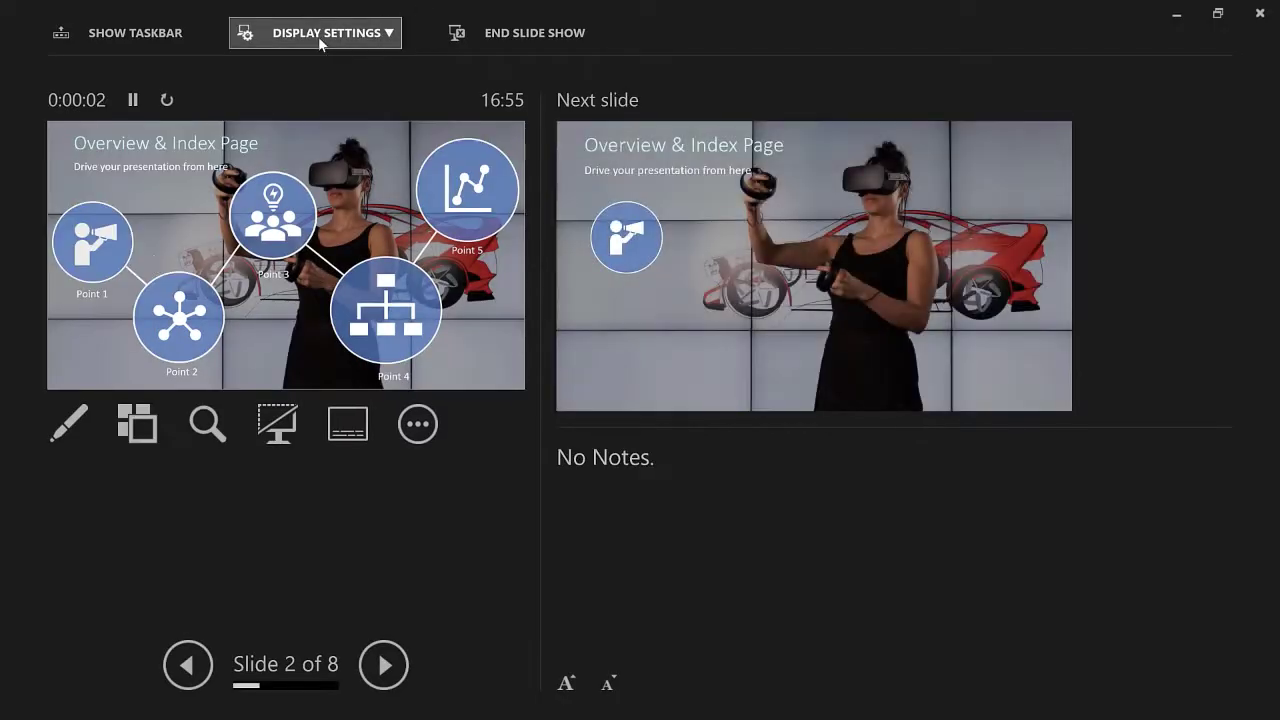
click(323, 37)
click(317, 77)
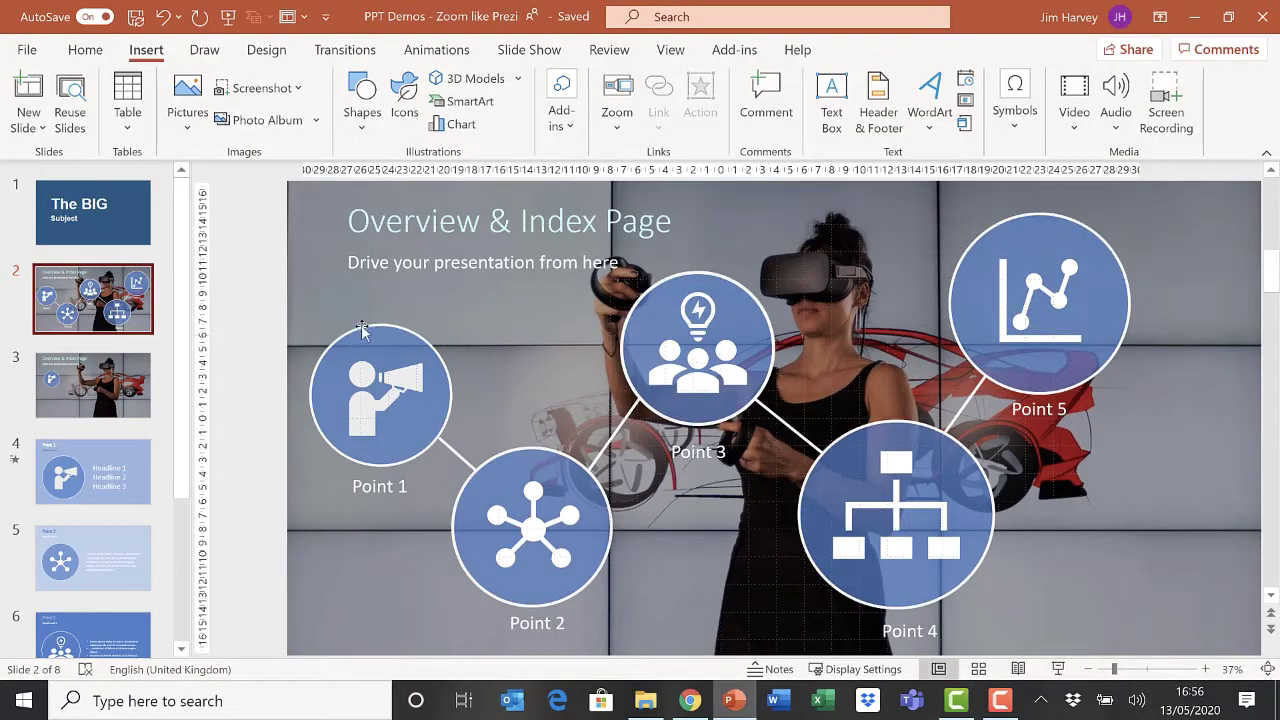
Step: Reposition the round megaphone zoom image slightly on slide 3, checking the Point 1 slide along the way
scroll(362, 332, down, 1)
drag(430, 370, 458, 372)
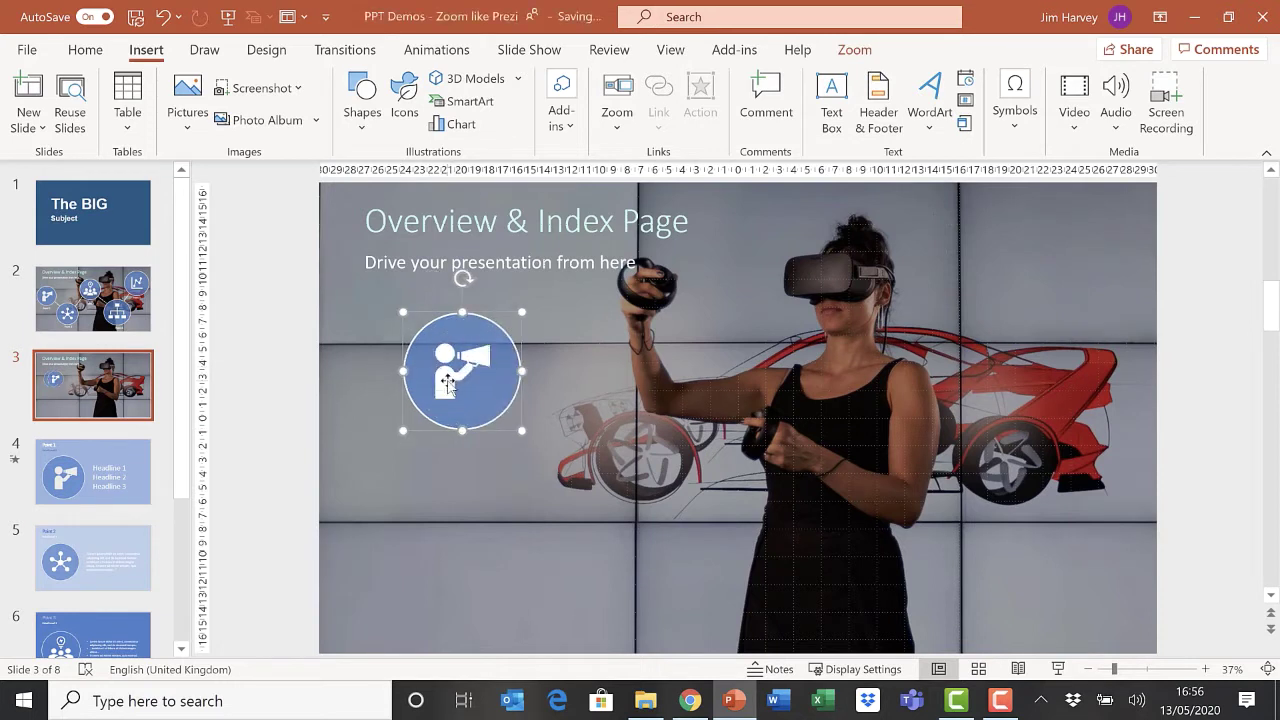
click(118, 466)
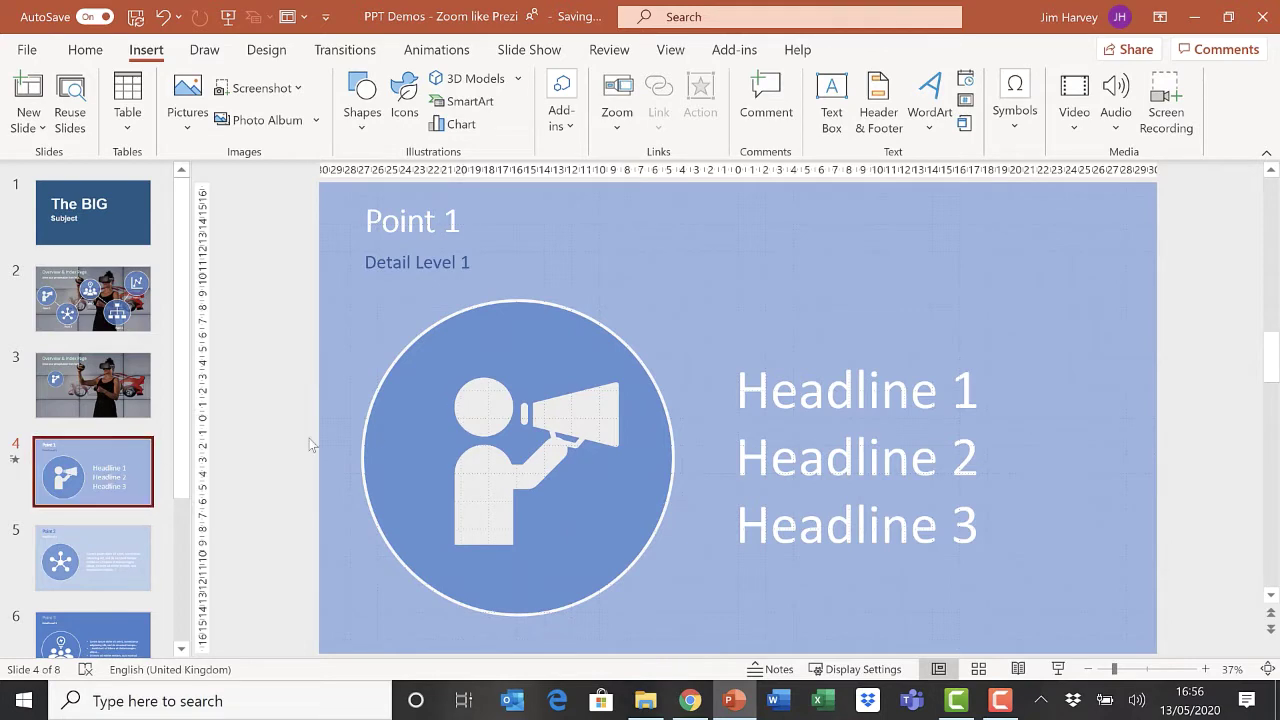
click(99, 385)
click(473, 380)
drag(473, 380, 466, 393)
click(502, 485)
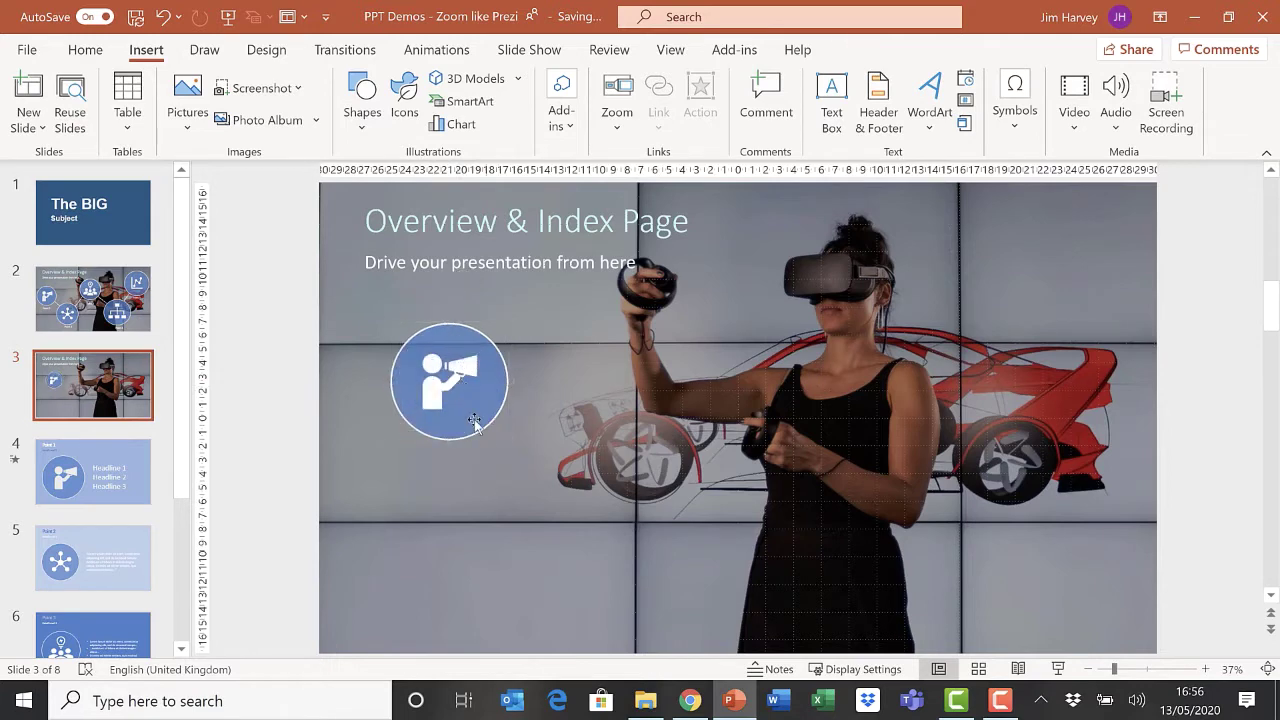
Step: After checking the finished layout on slide 2, draw a circle about 13.42 cm in diameter on slide 3, below the megaphone image's level
click(120, 292)
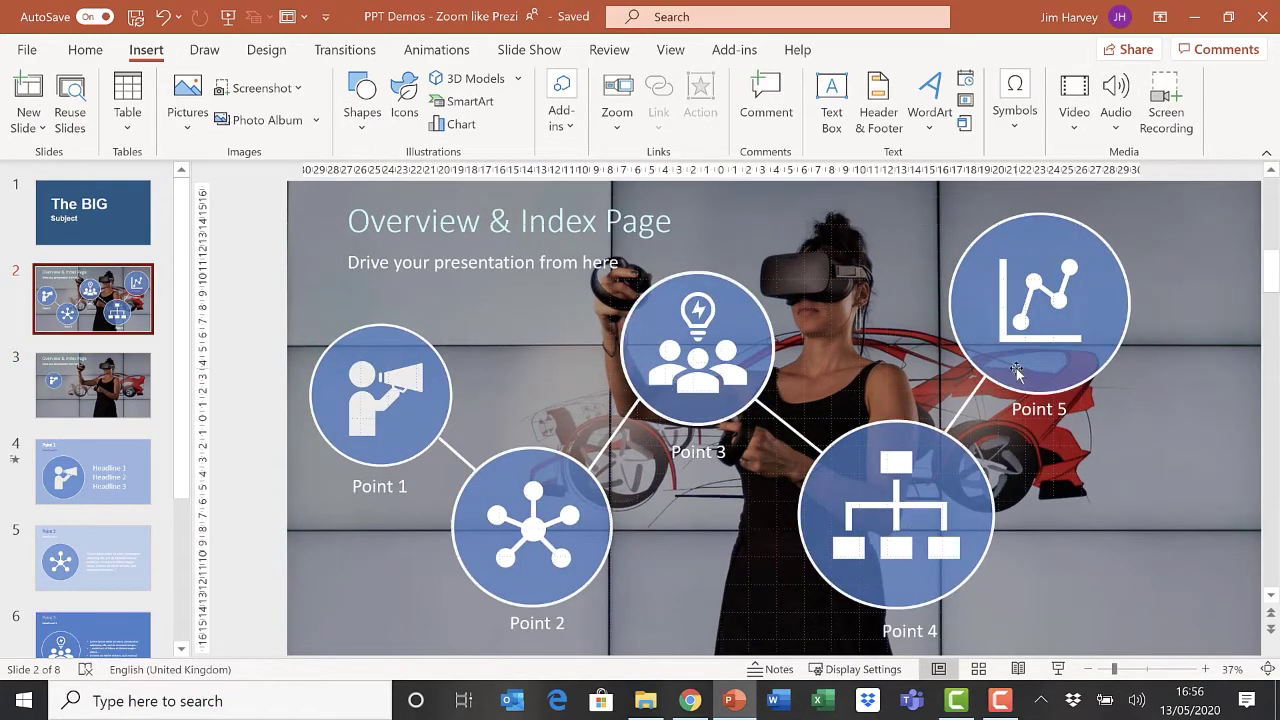
click(93, 385)
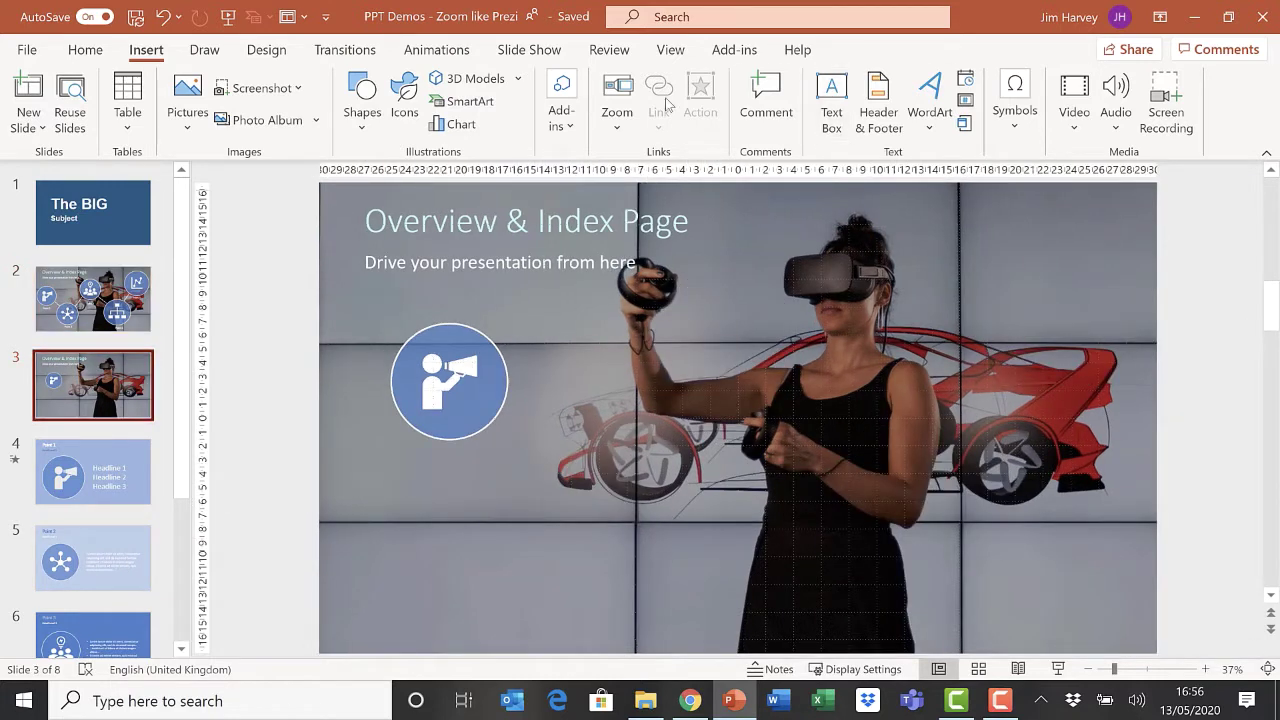
click(365, 90)
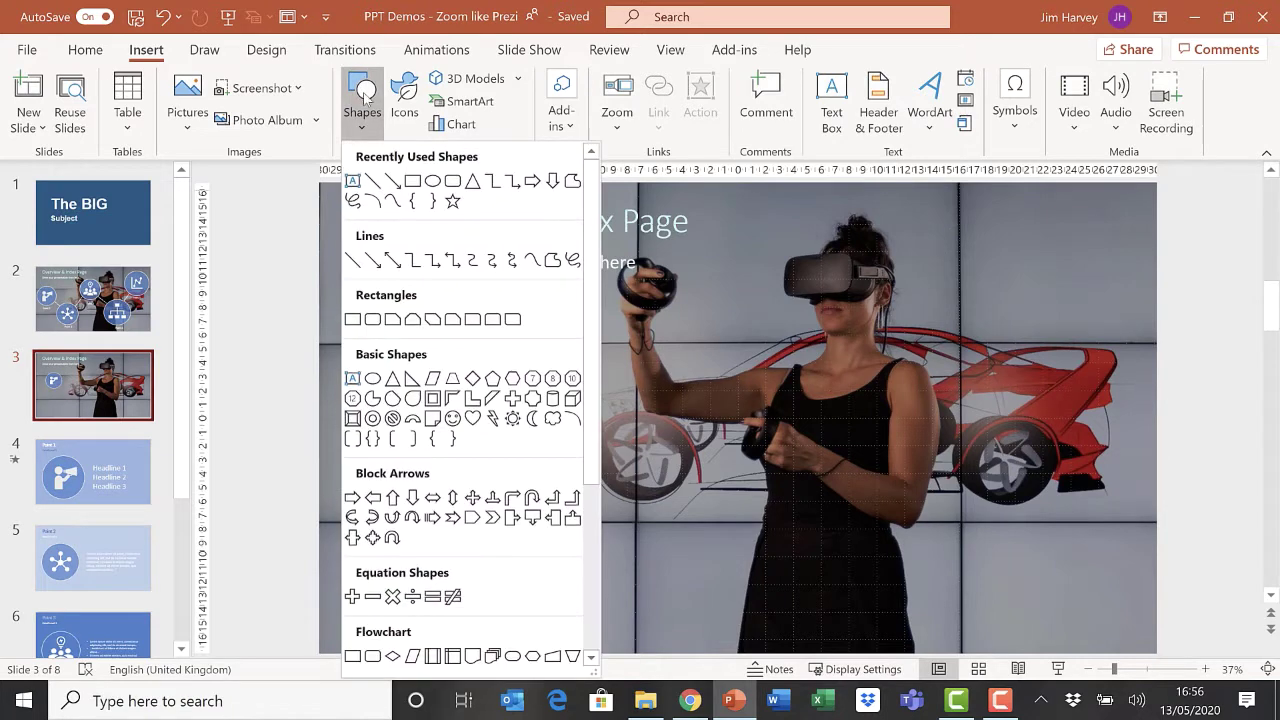
click(435, 185)
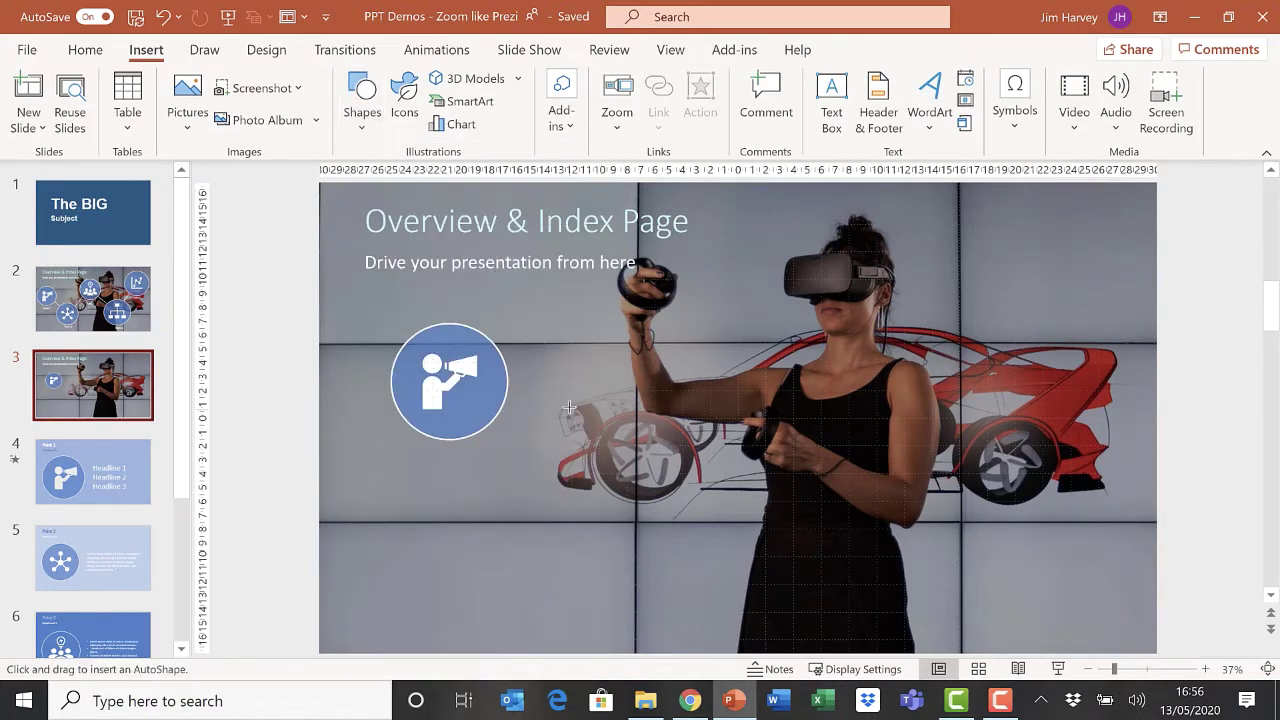
drag(569, 406, 755, 593)
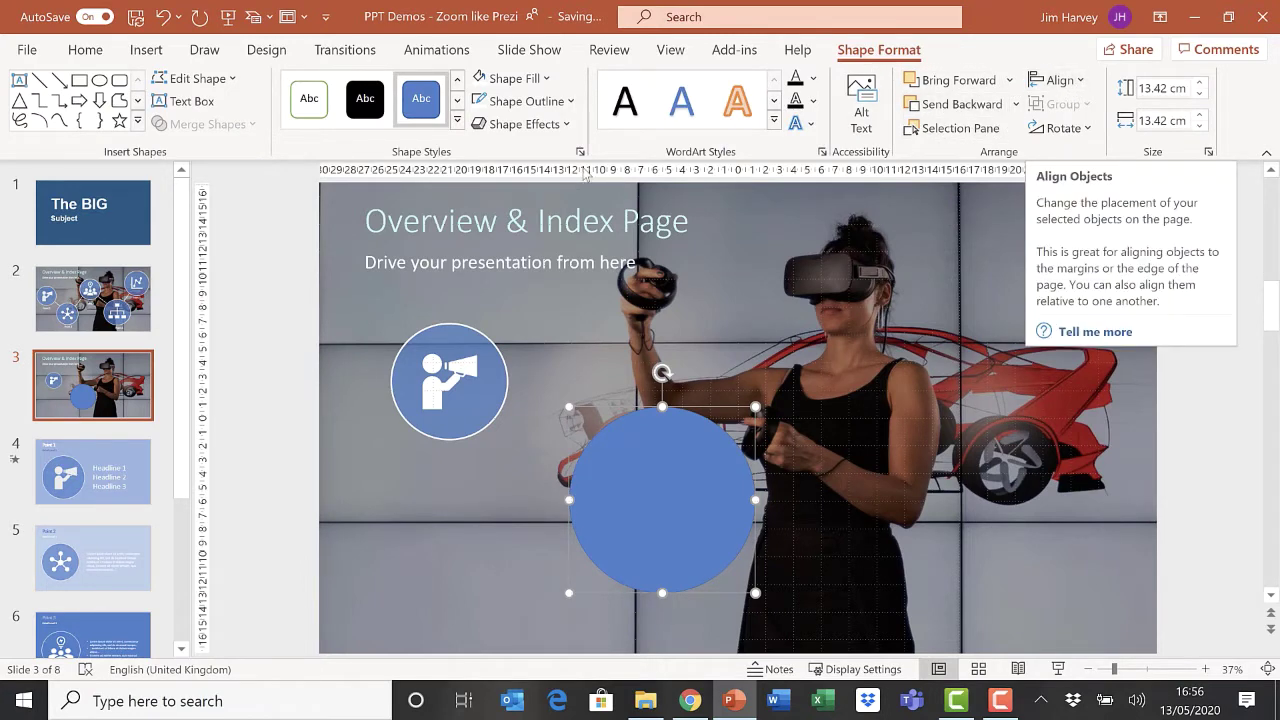
Step: Set the new circle's fill transparency to 30 % with custom fill colour #4472C4
click(85, 50)
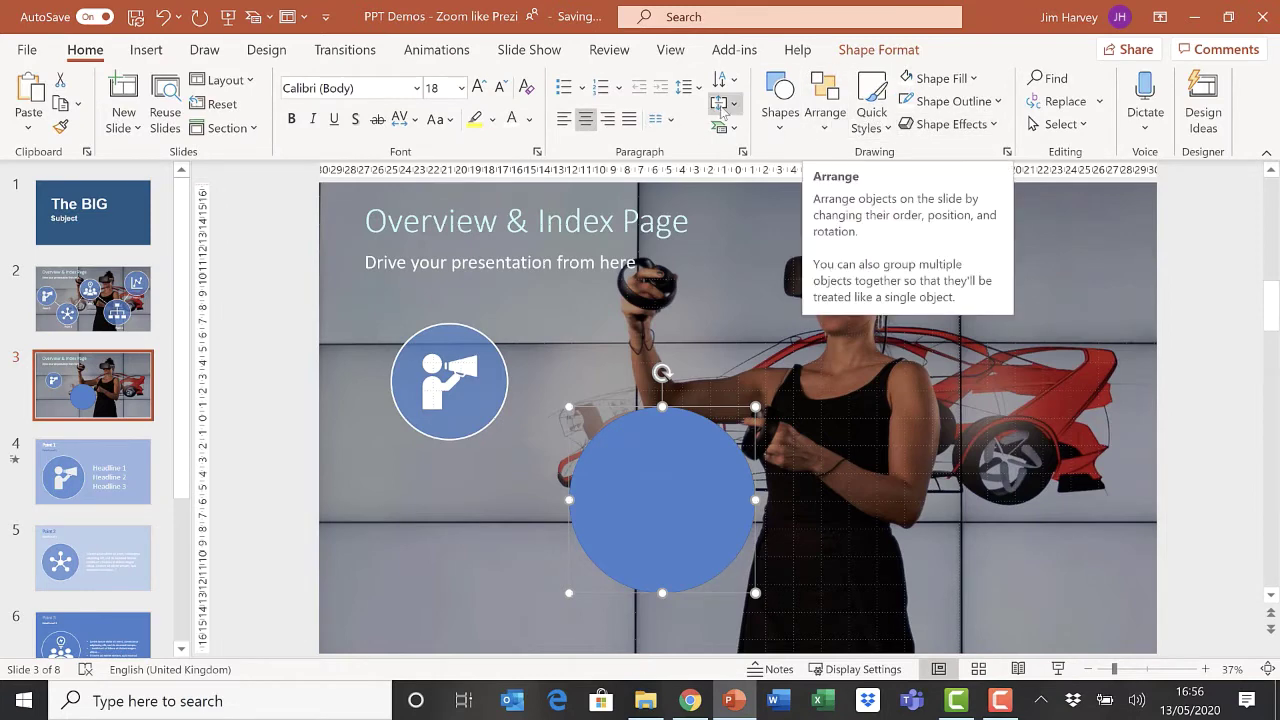
click(979, 80)
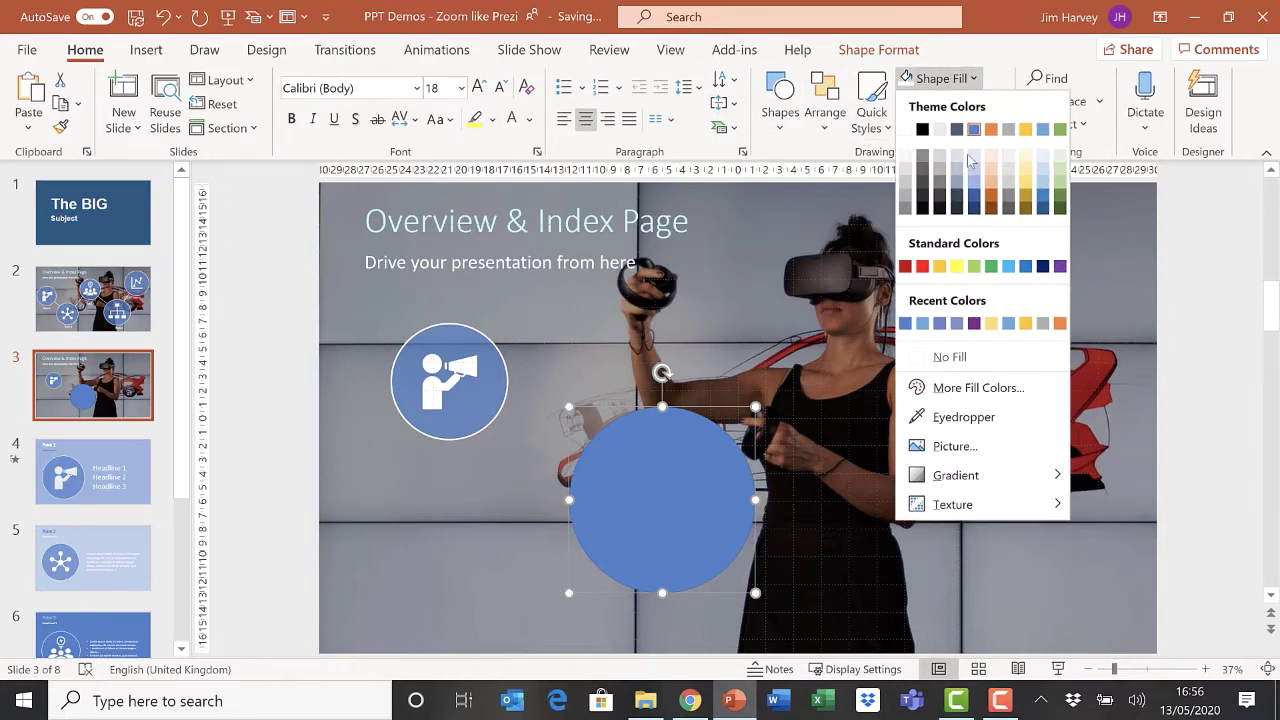
click(970, 388)
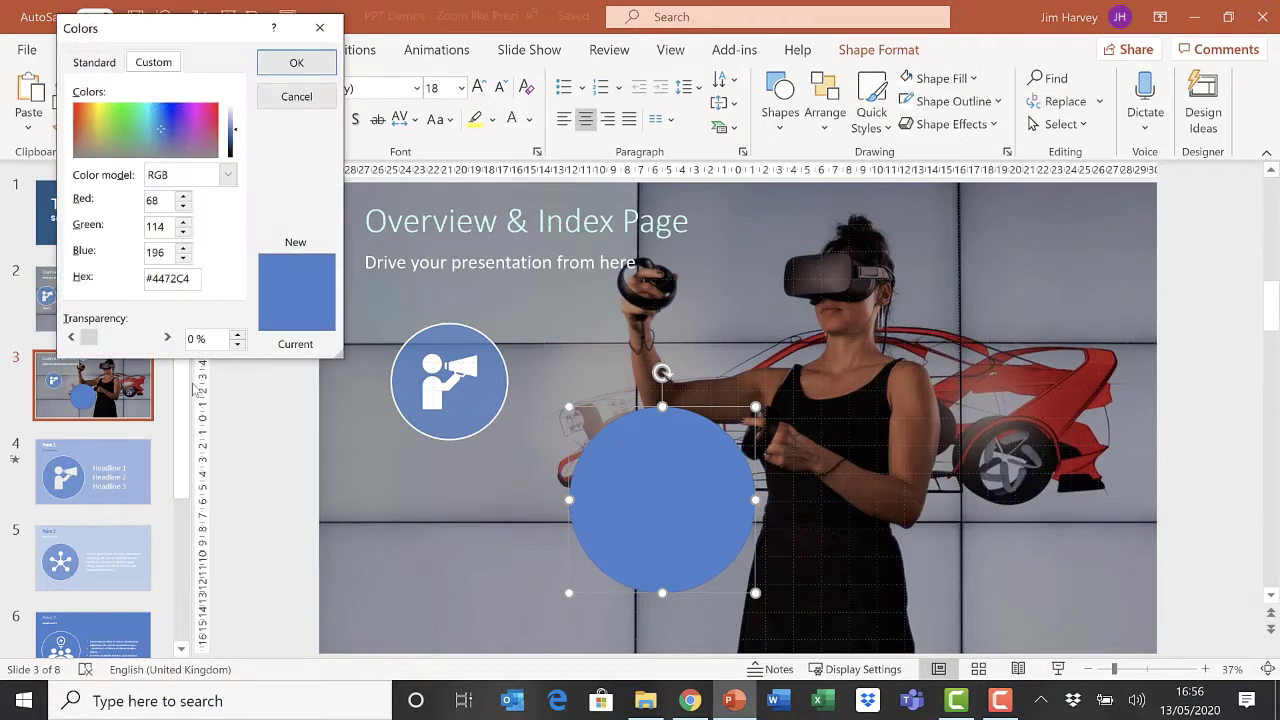
click(137, 340)
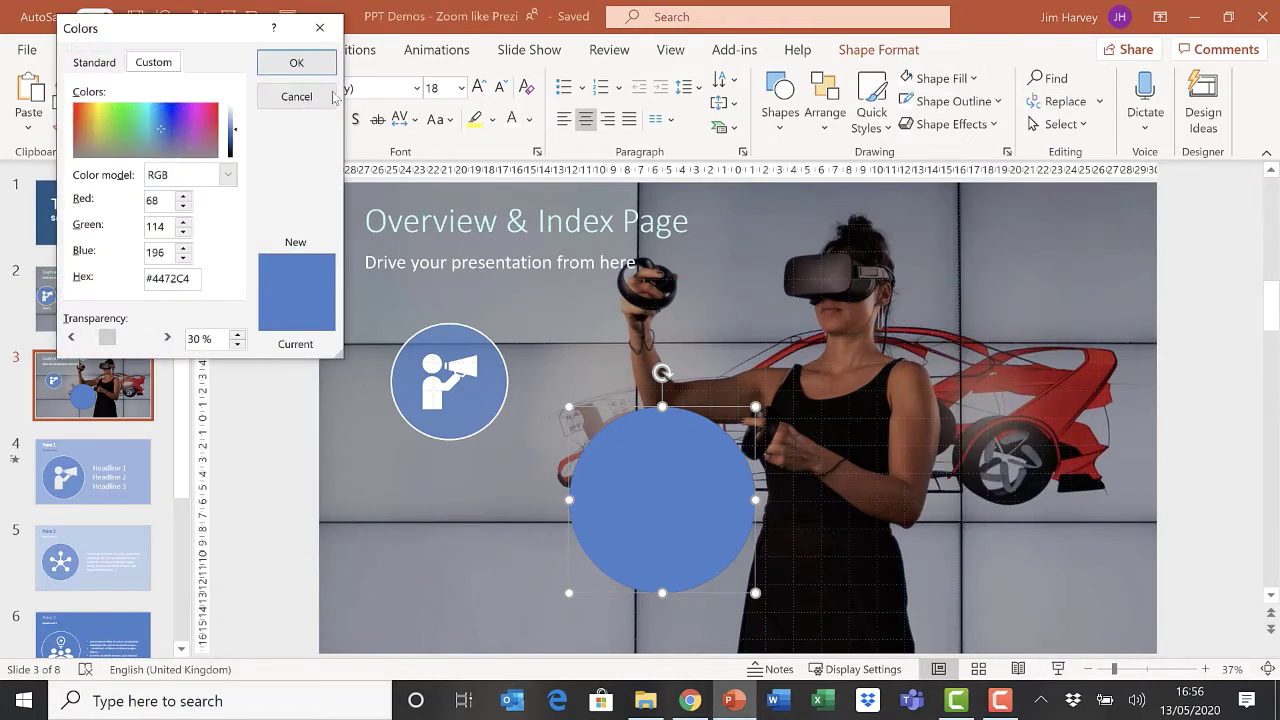
click(297, 63)
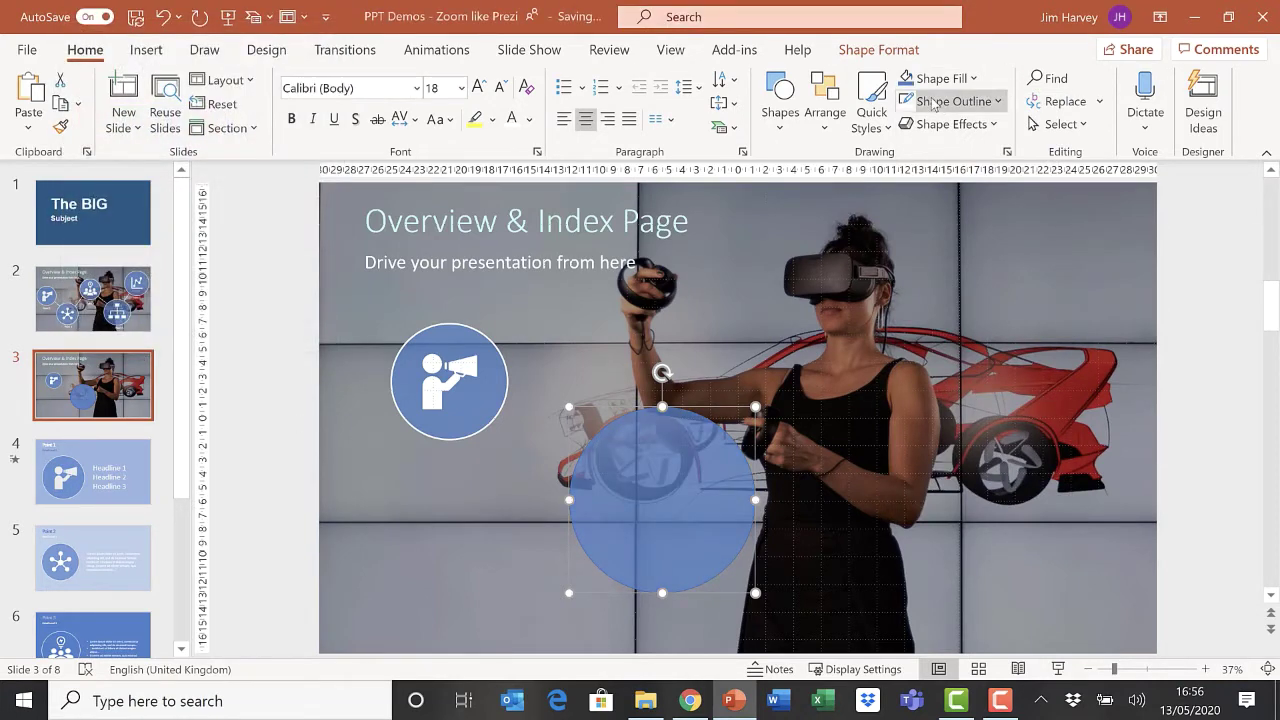
Step: Set the circle's outline weight to 6 pt
click(1000, 103)
mouse_move(985, 478)
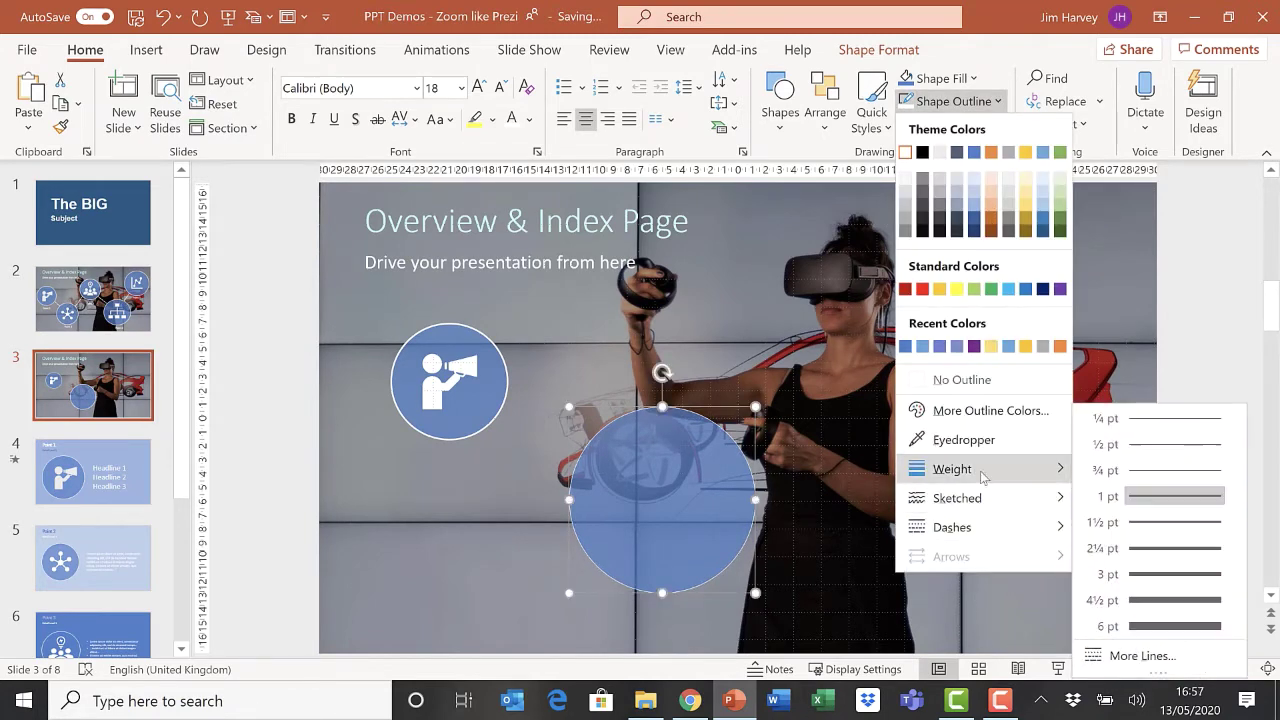
click(1120, 626)
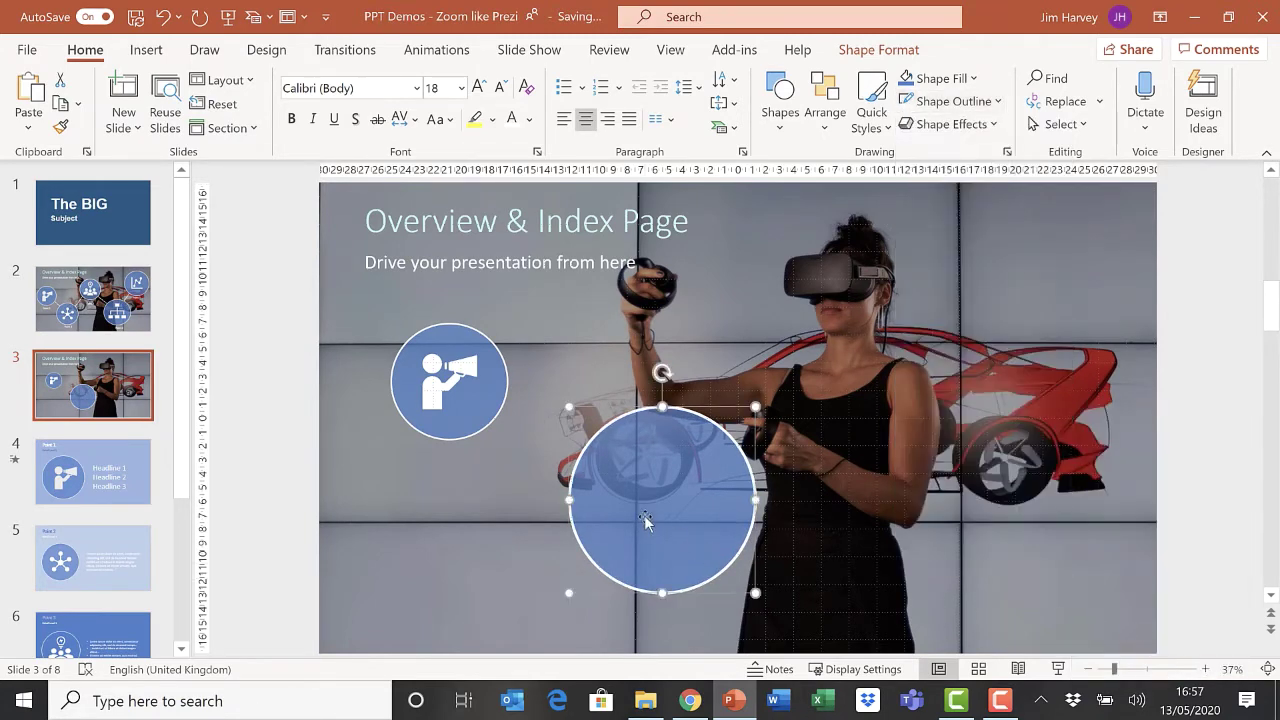
Step: Move the circle up beside the megaphone image, create three copies of it, and spread the copies across the slide
drag(645, 515, 618, 456)
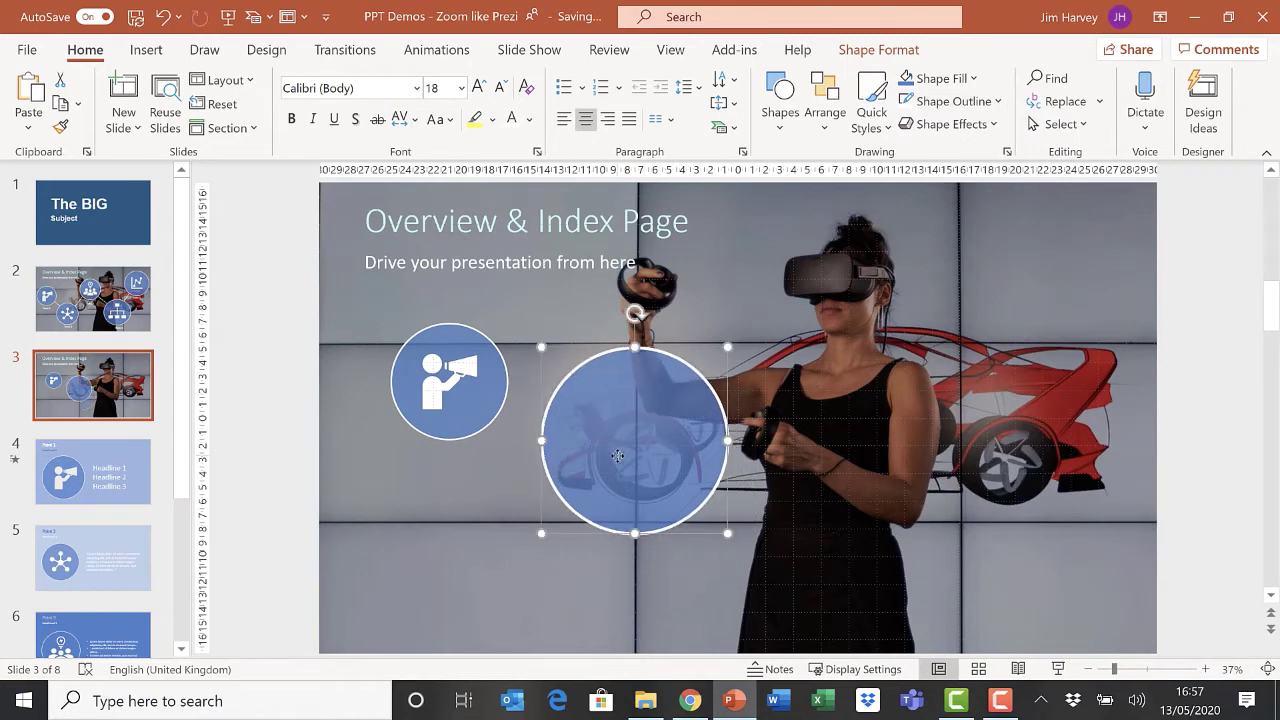
key(ctrl+v)
key(ctrl+v)
key(ctrl+v)
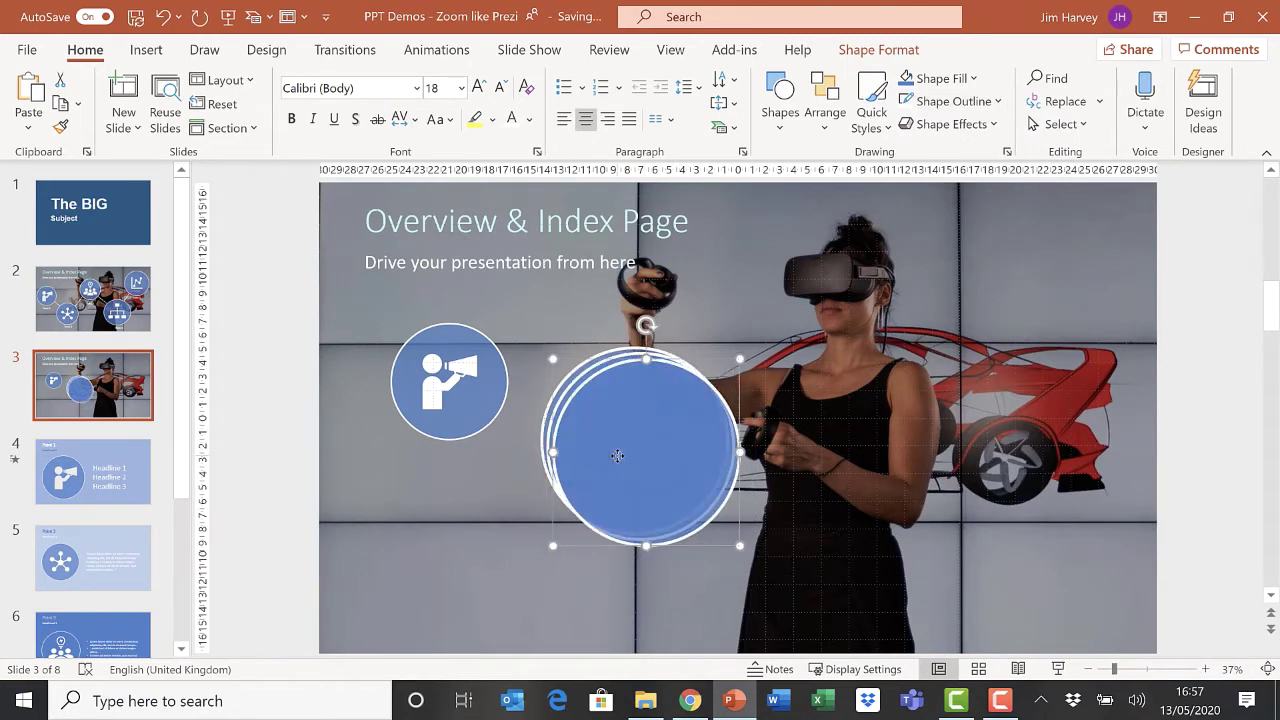
drag(647, 455, 1018, 346)
drag(665, 490, 917, 569)
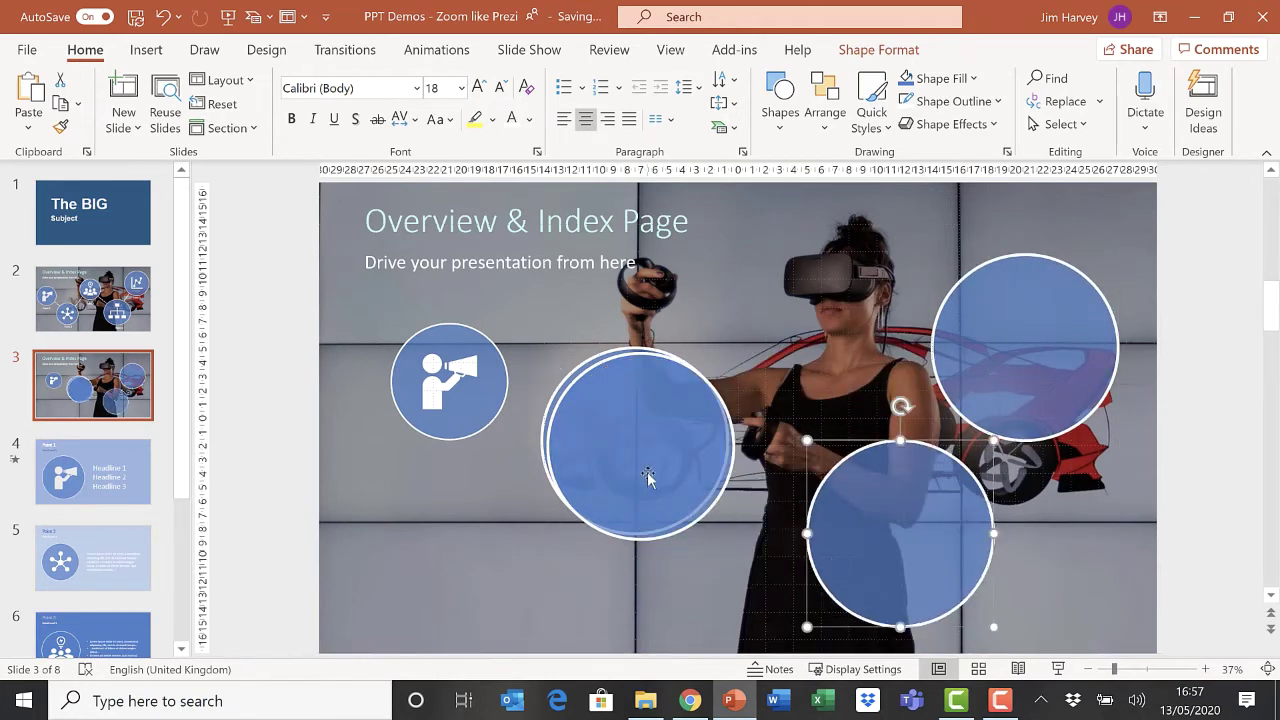
drag(649, 477, 658, 533)
Step: Place the remaining circle below the megaphone image and shrink it, and shift the two middle circles into a zigzag layout
click(560, 478)
drag(560, 478, 420, 563)
drag(361, 459, 398, 474)
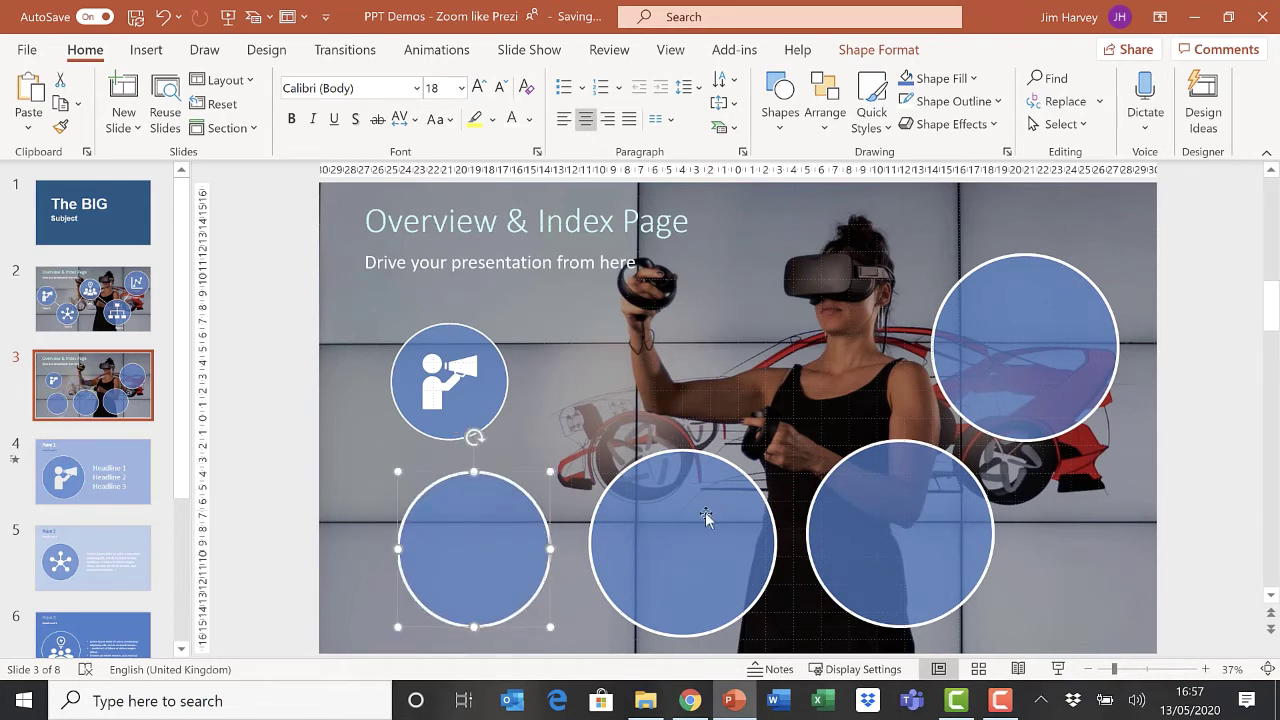
drag(700, 524, 724, 396)
drag(902, 570, 888, 566)
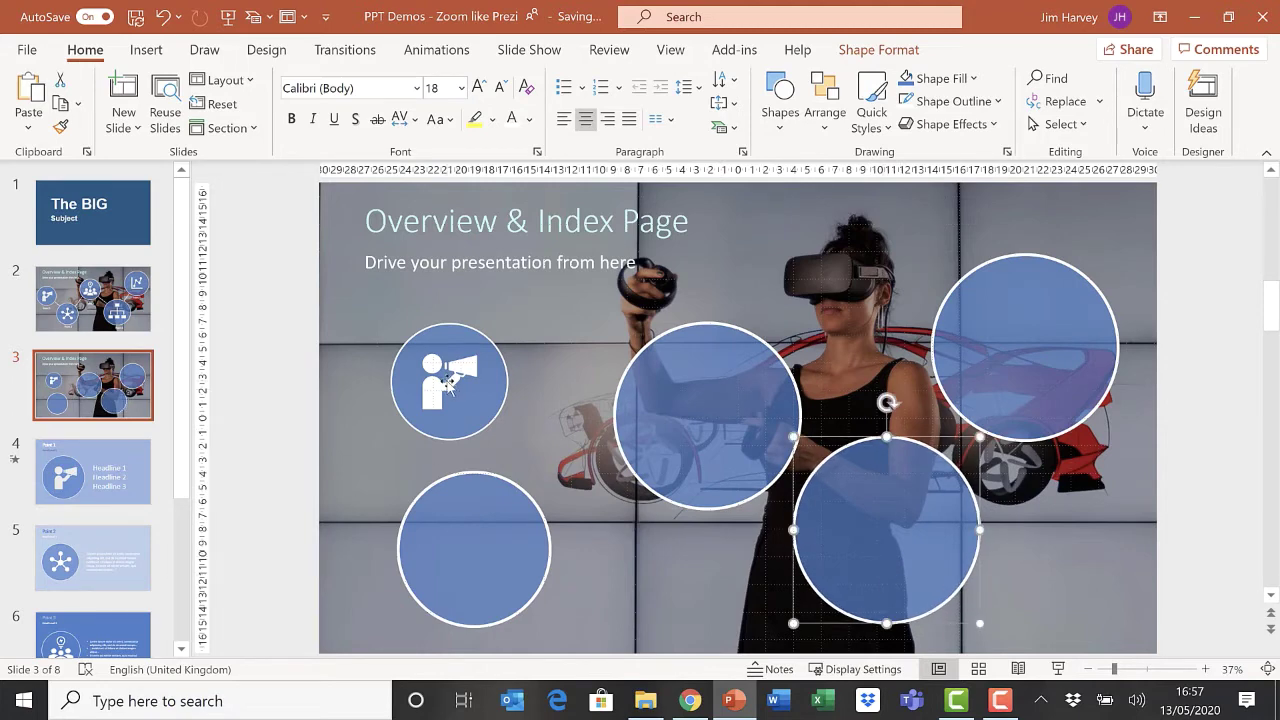
Step: Review the icons used on slide 2, return to slide 3 and search the icon library for "business"
click(100, 300)
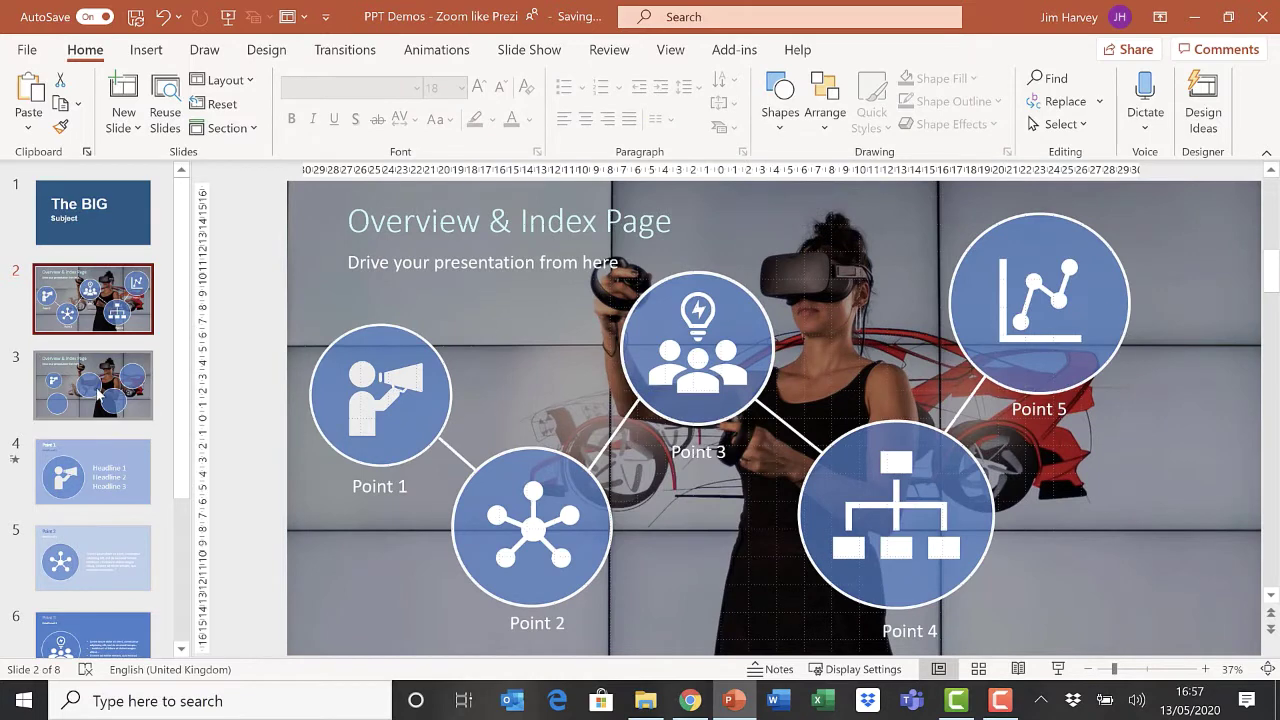
click(100, 394)
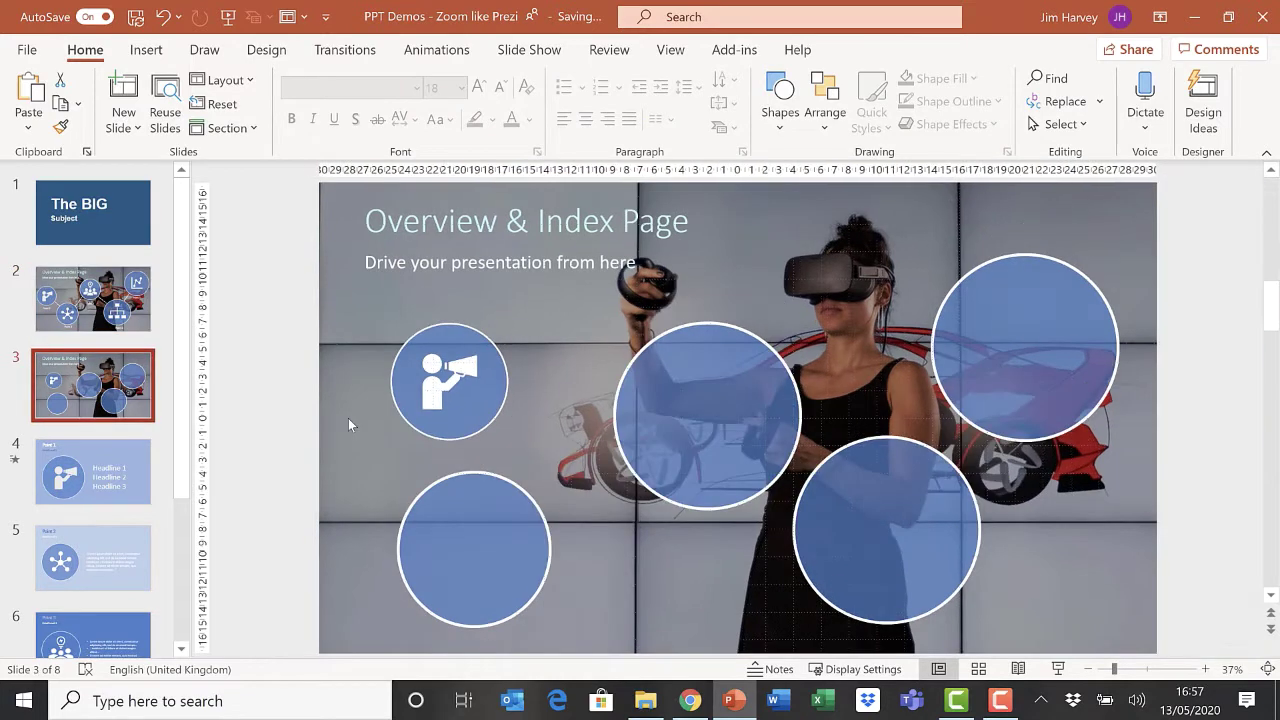
click(153, 55)
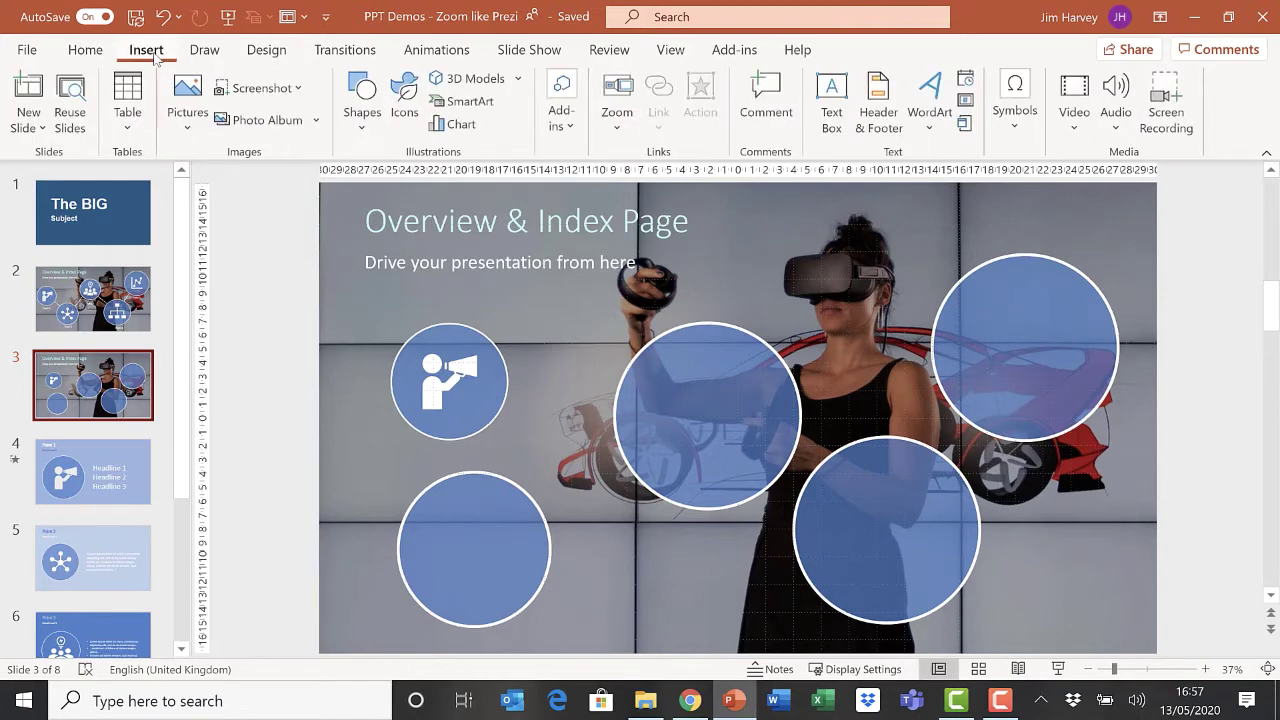
click(365, 92)
click(405, 100)
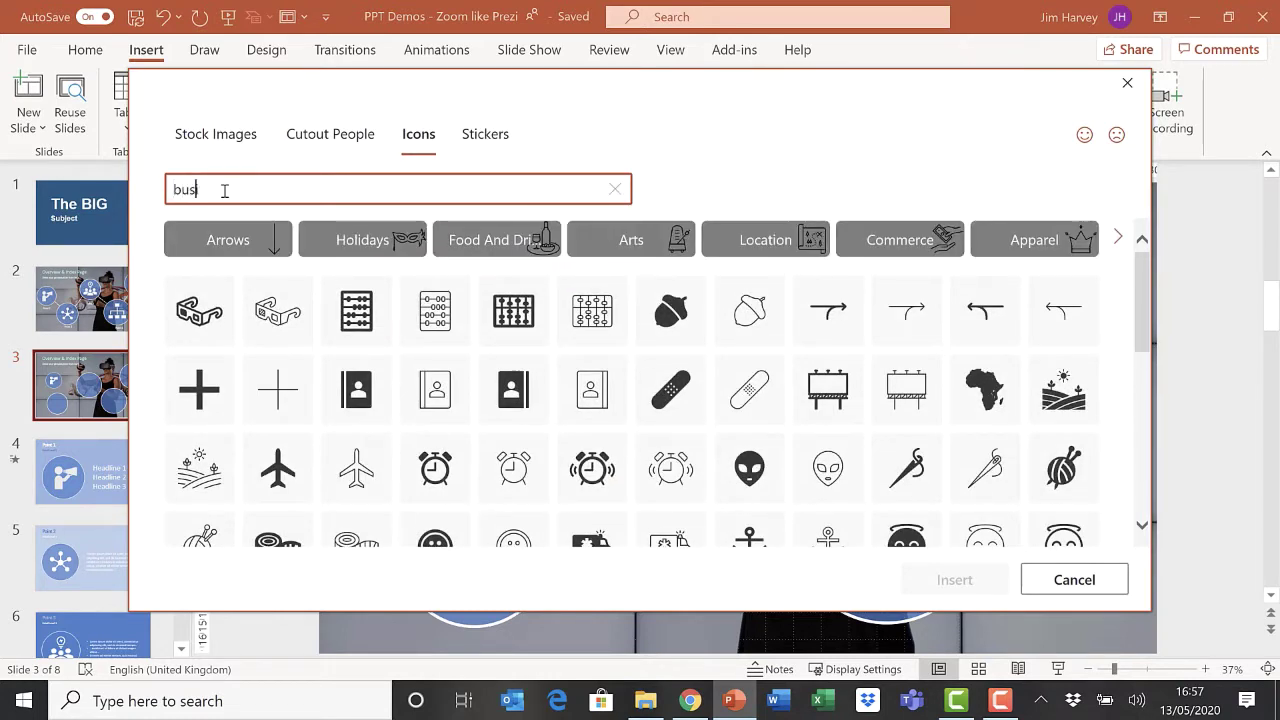
text(business)
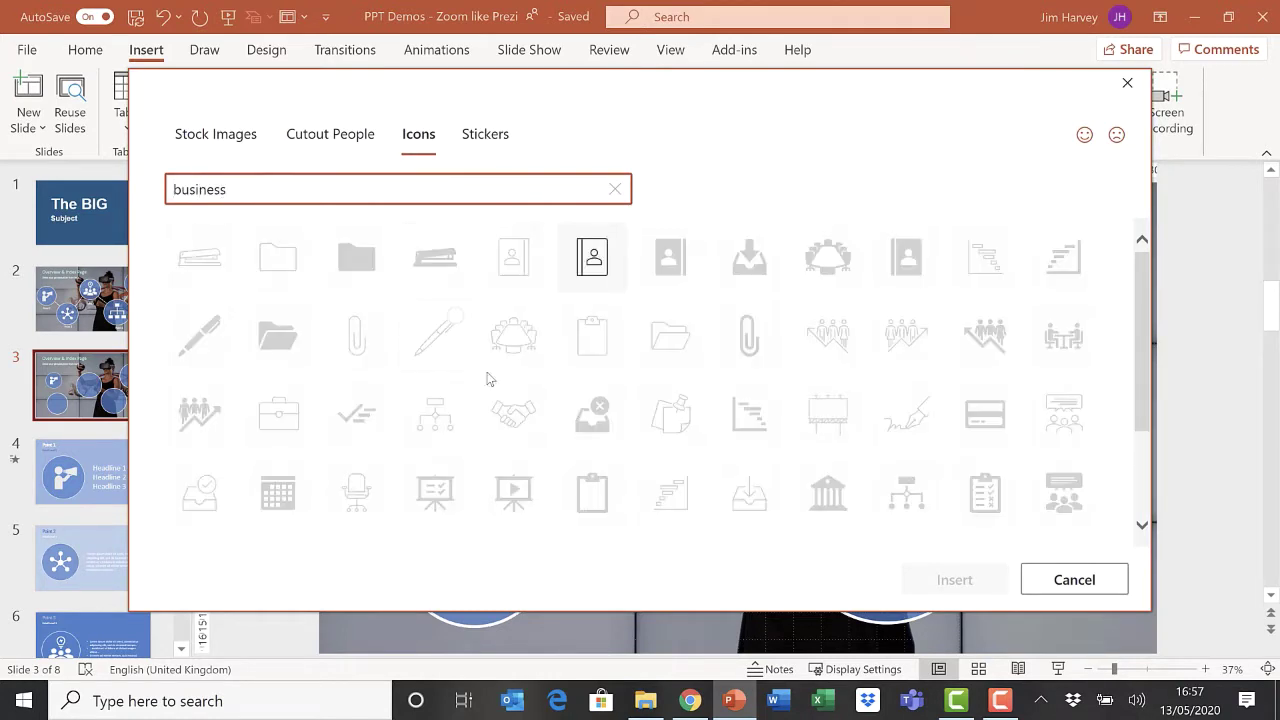
Step: Browse the business icons and select the solid network hub icon and the solid three-branch organisation chart icon
scroll(697, 427, down, 3)
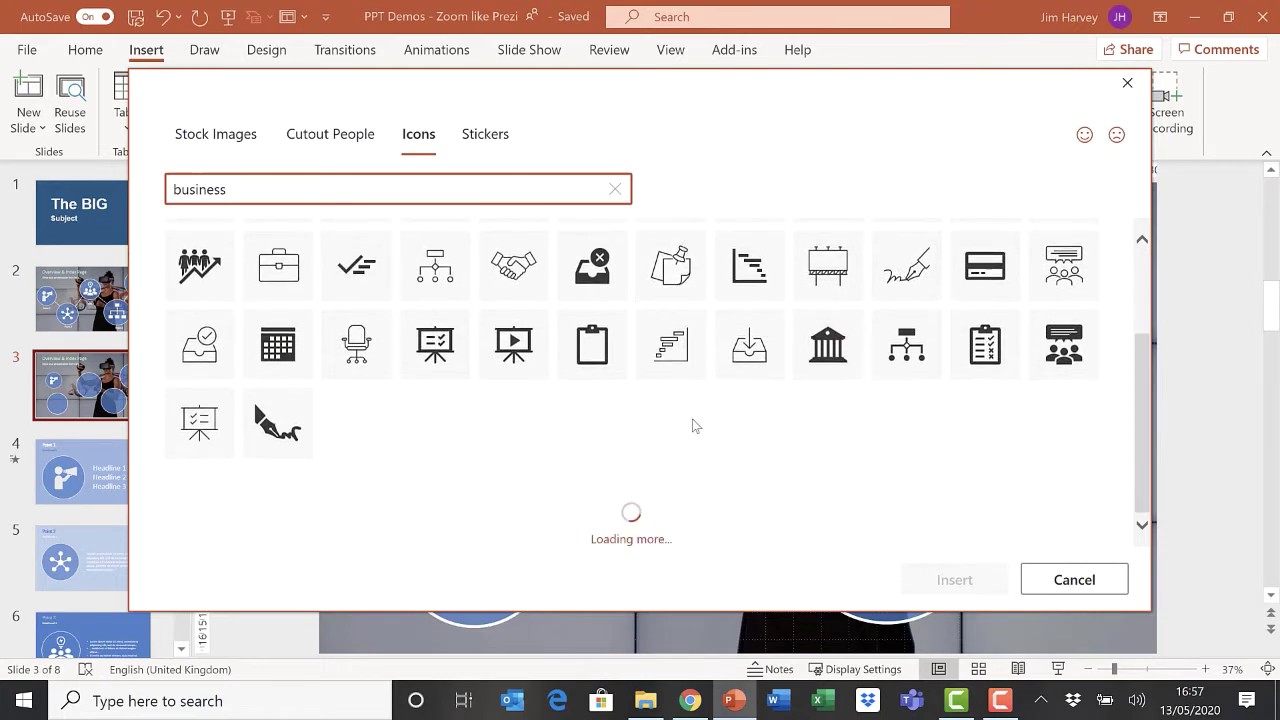
scroll(692, 428, down, 10)
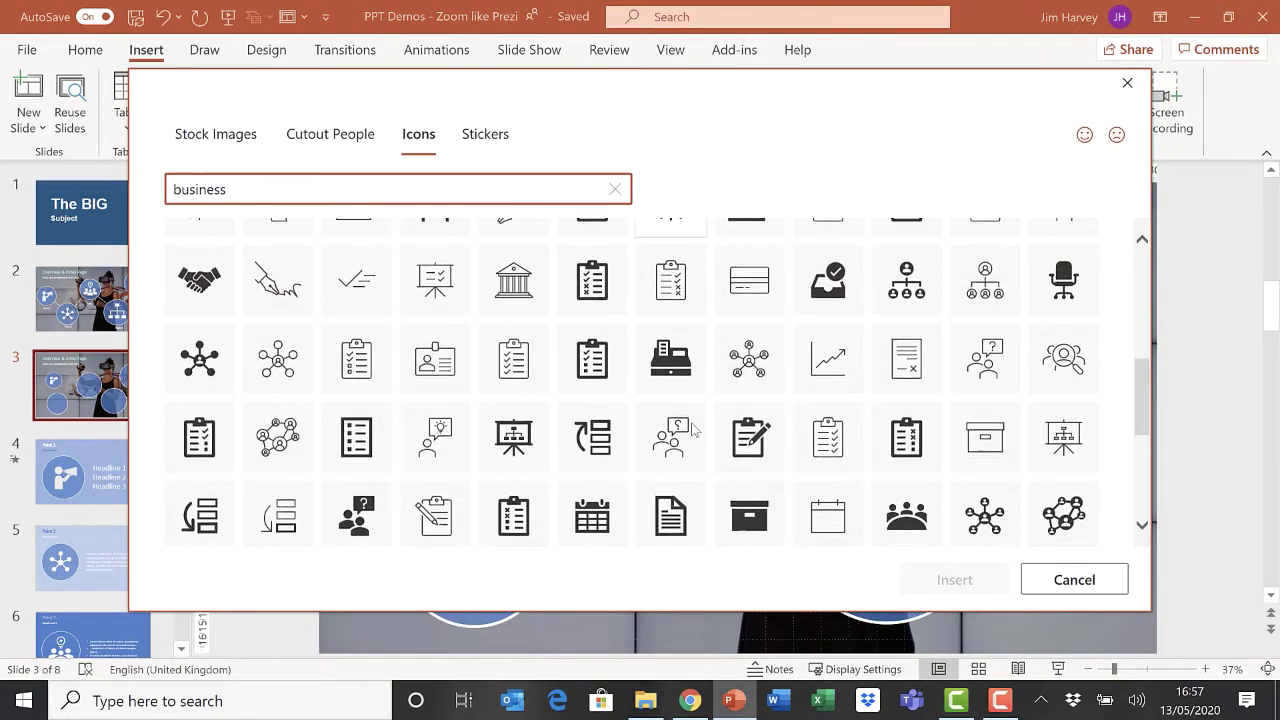
scroll(765, 358, down, 3)
scroll(763, 366, down, 4)
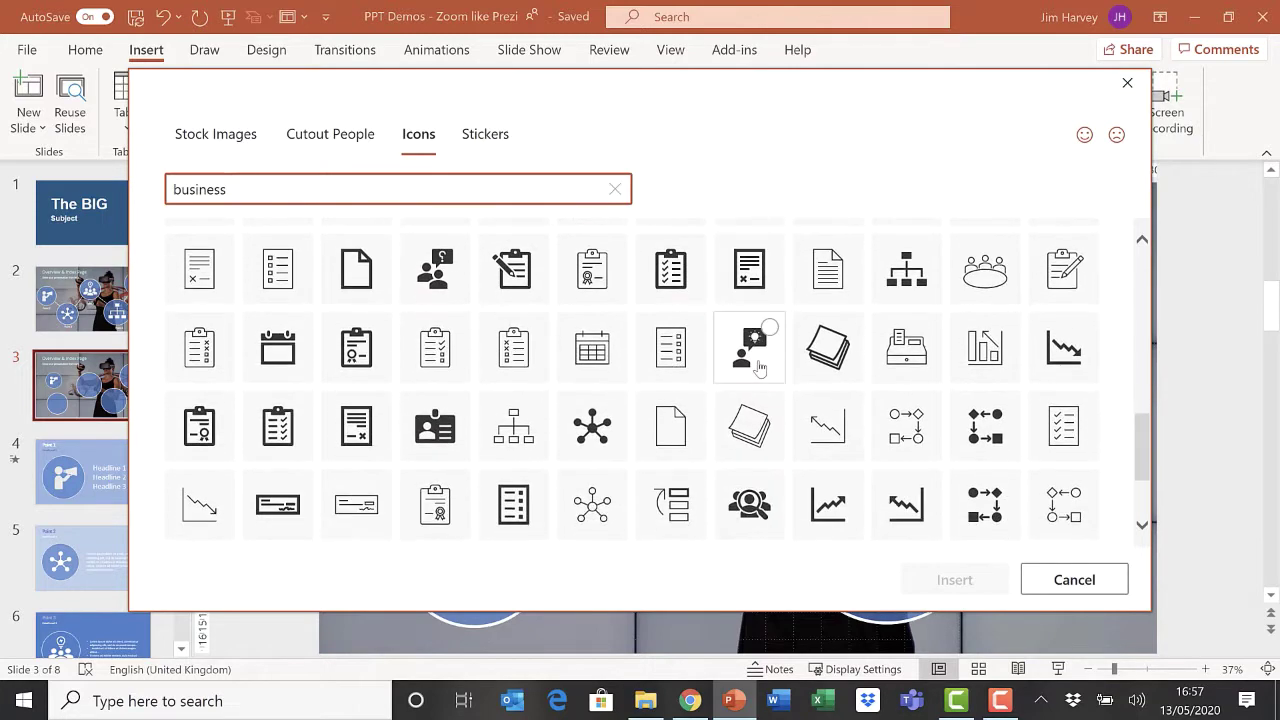
scroll(758, 369, down, 1)
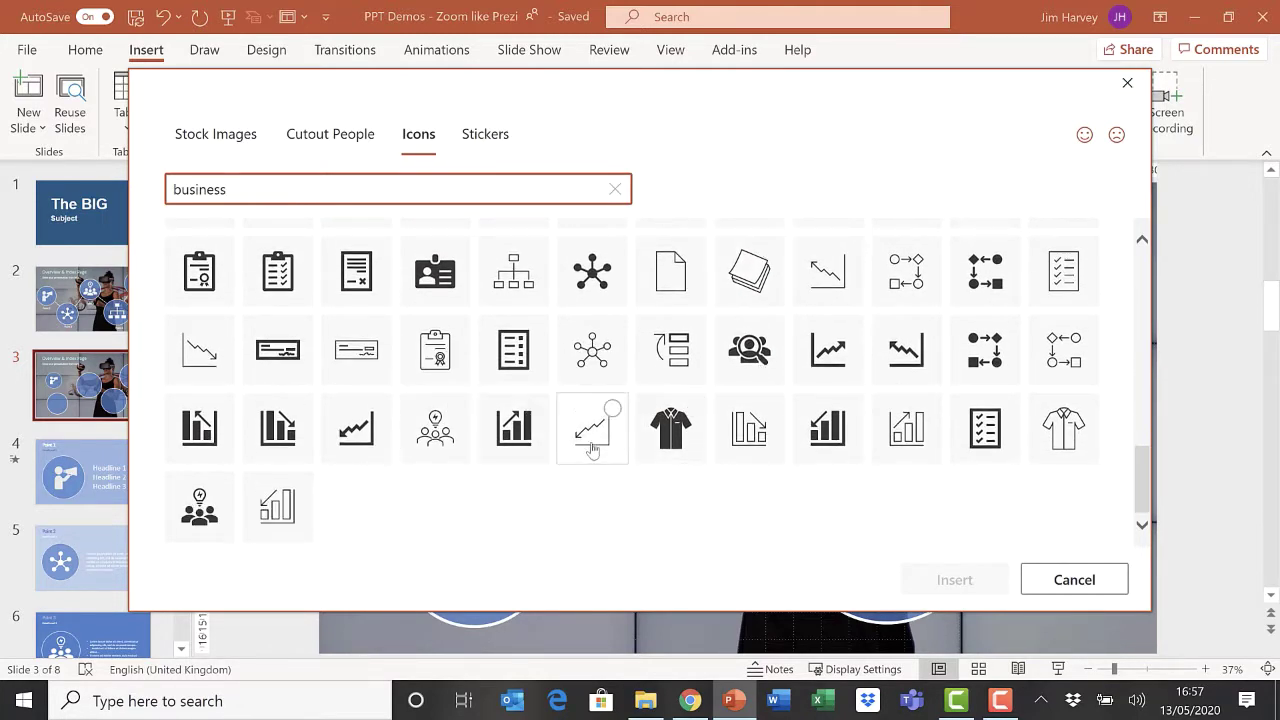
scroll(592, 445, up, 3)
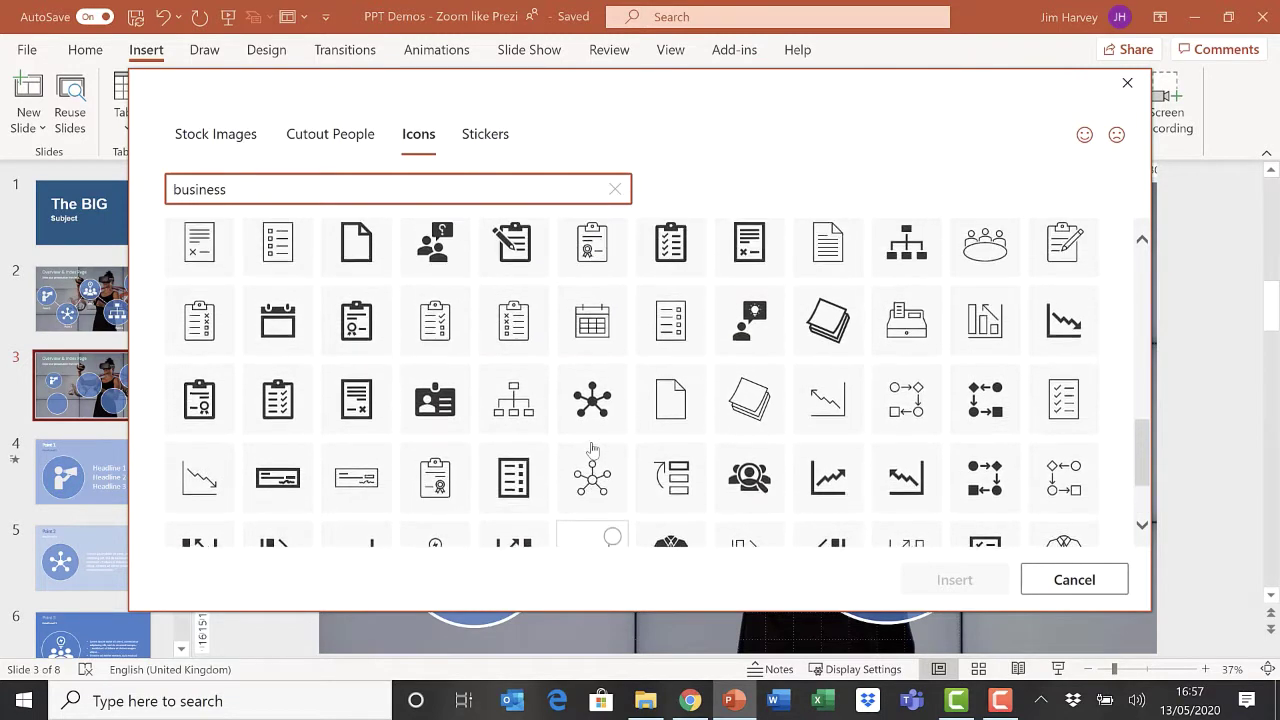
click(592, 435)
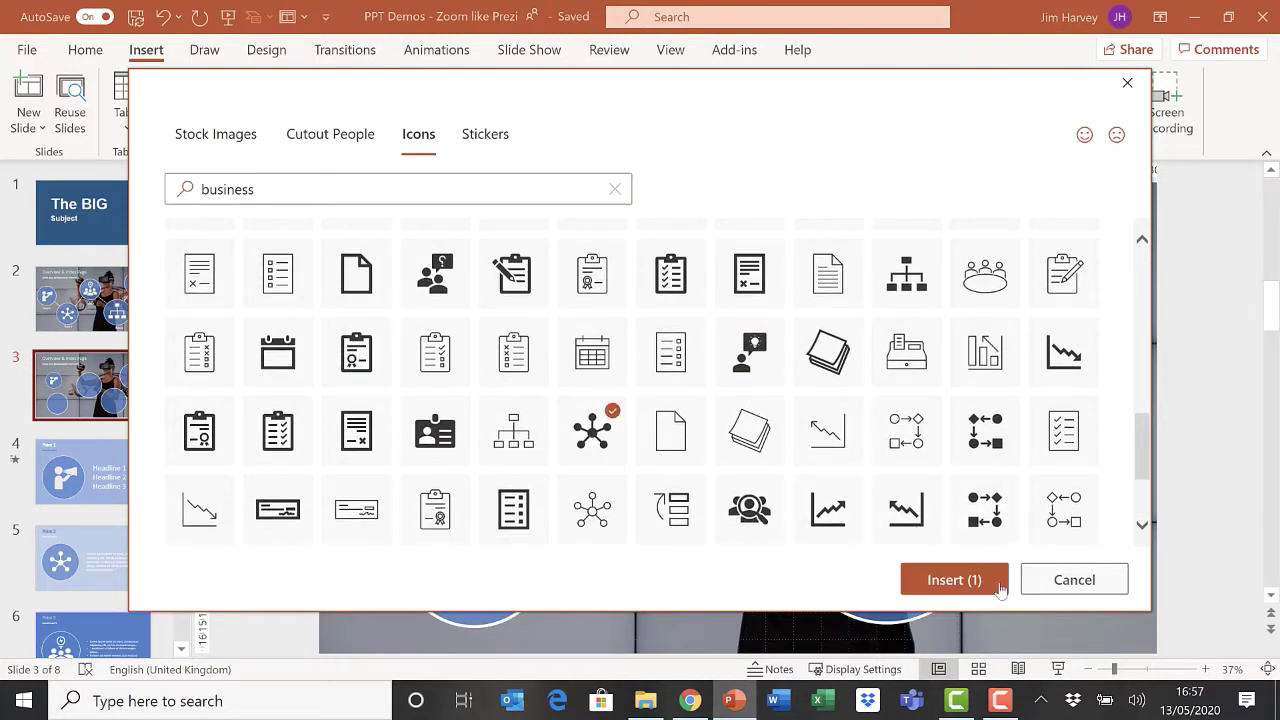
scroll(815, 388, up, 2)
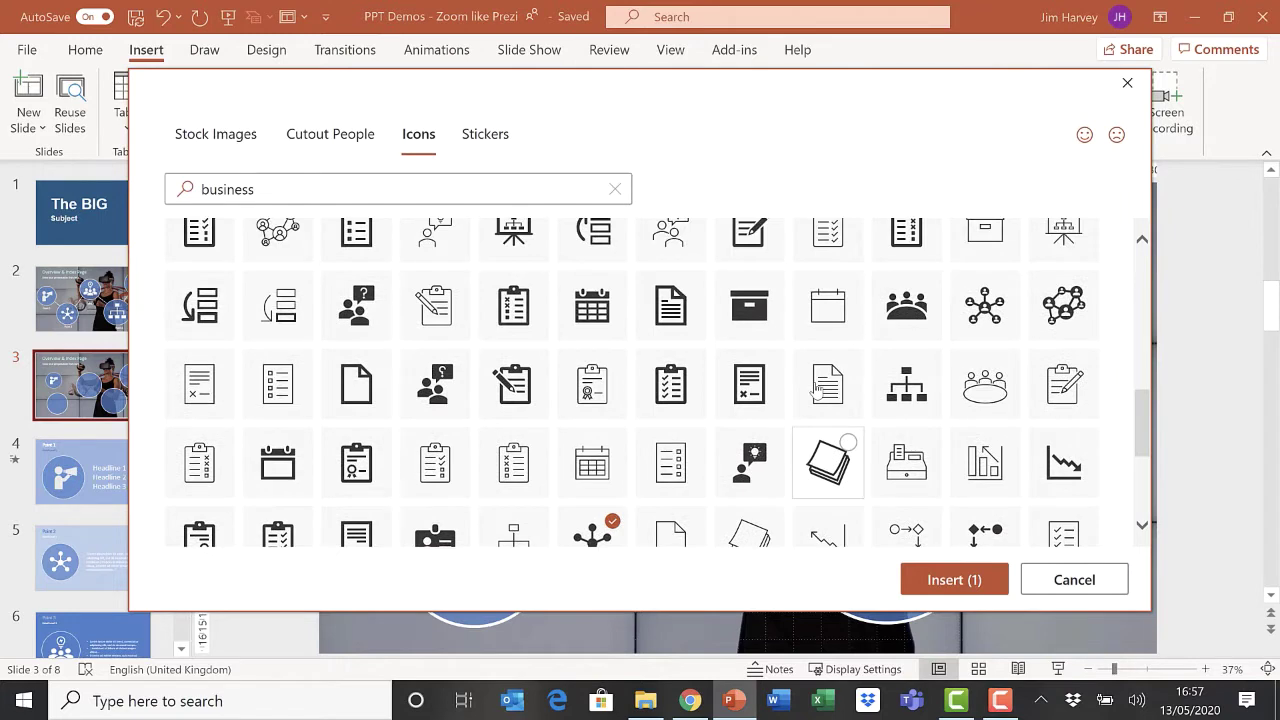
click(910, 380)
scroll(769, 346, up, 1)
scroll(769, 346, down, 1)
Step: Search the icon library for "chart" and add the solid rising line chart icon to the selection
drag(551, 98, 584, 101)
click(266, 203)
double_click(268, 205)
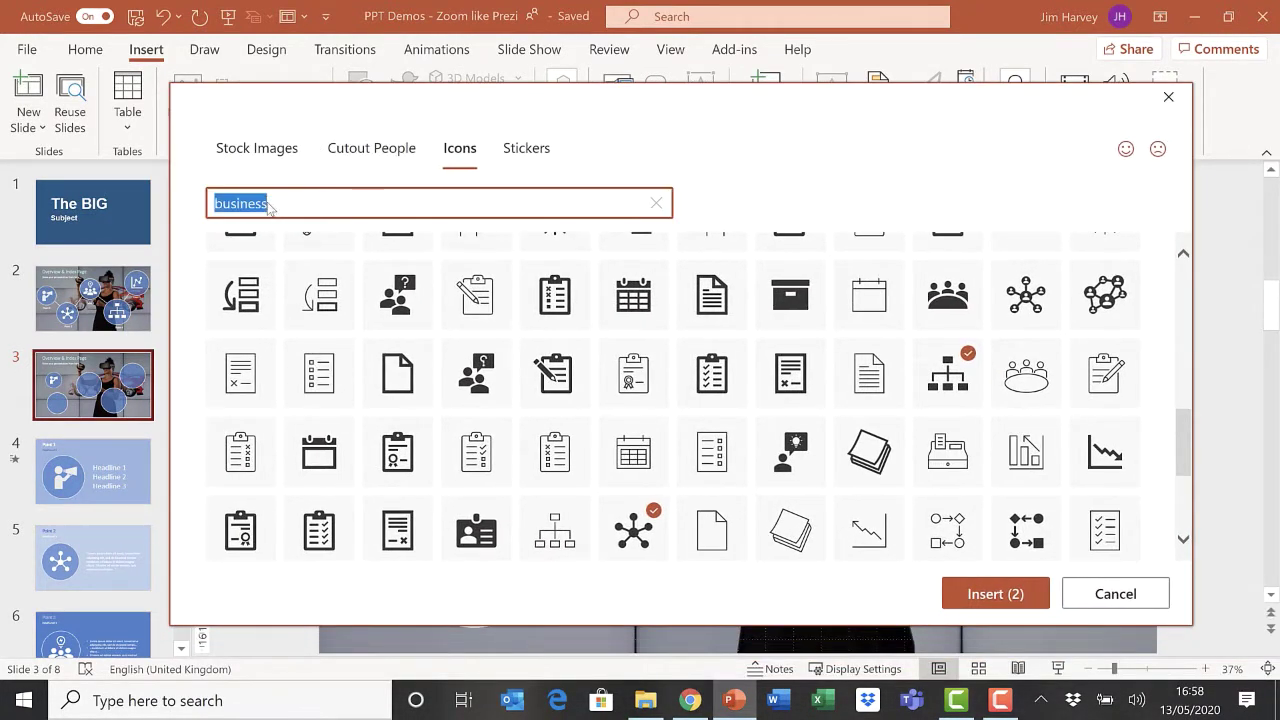
text(chart)
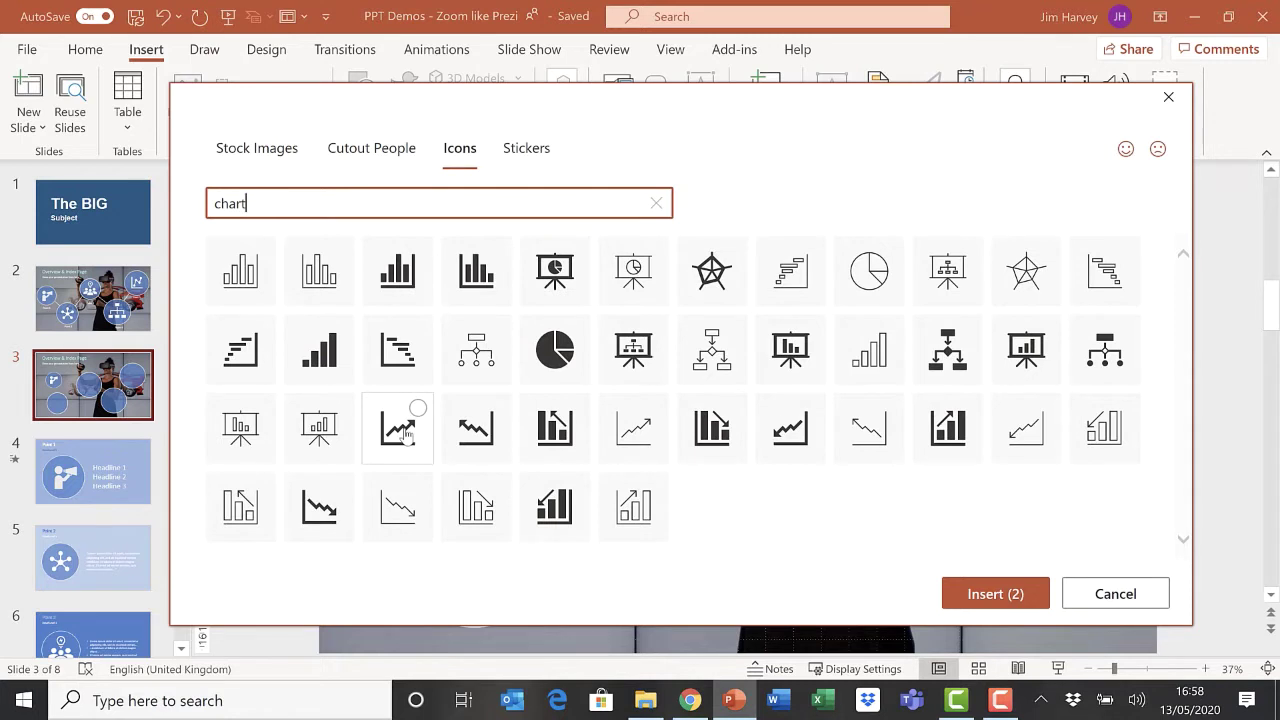
click(406, 432)
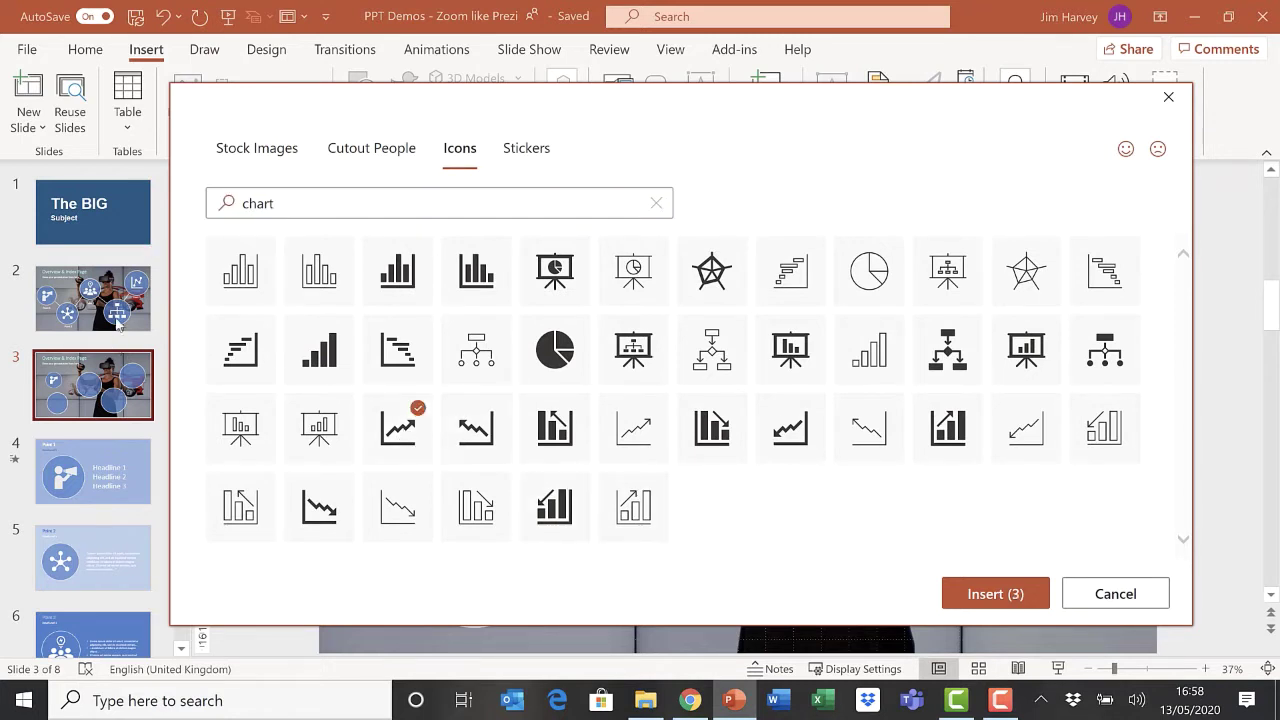
Step: Search for "business" again, add the solid icon of three people with a lightbulb, and insert all selected icons
click(262, 206)
double_click(231, 204)
text(business)
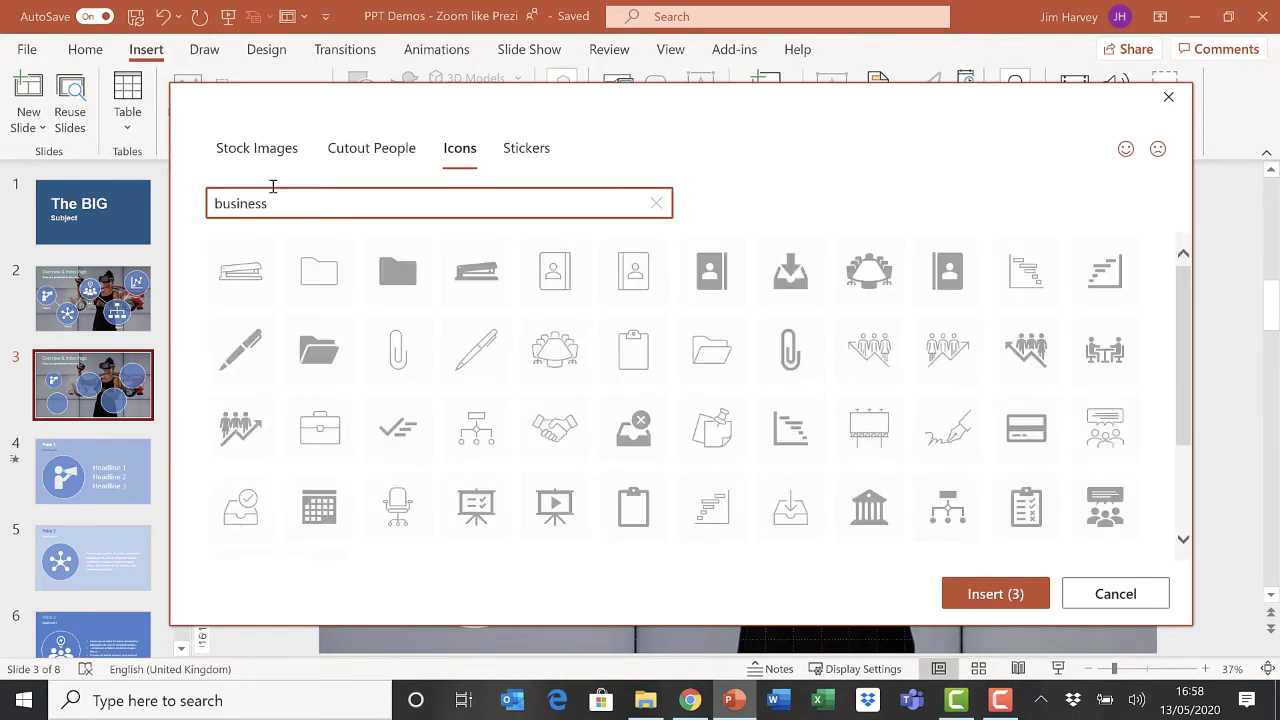
scroll(771, 440, down, 5)
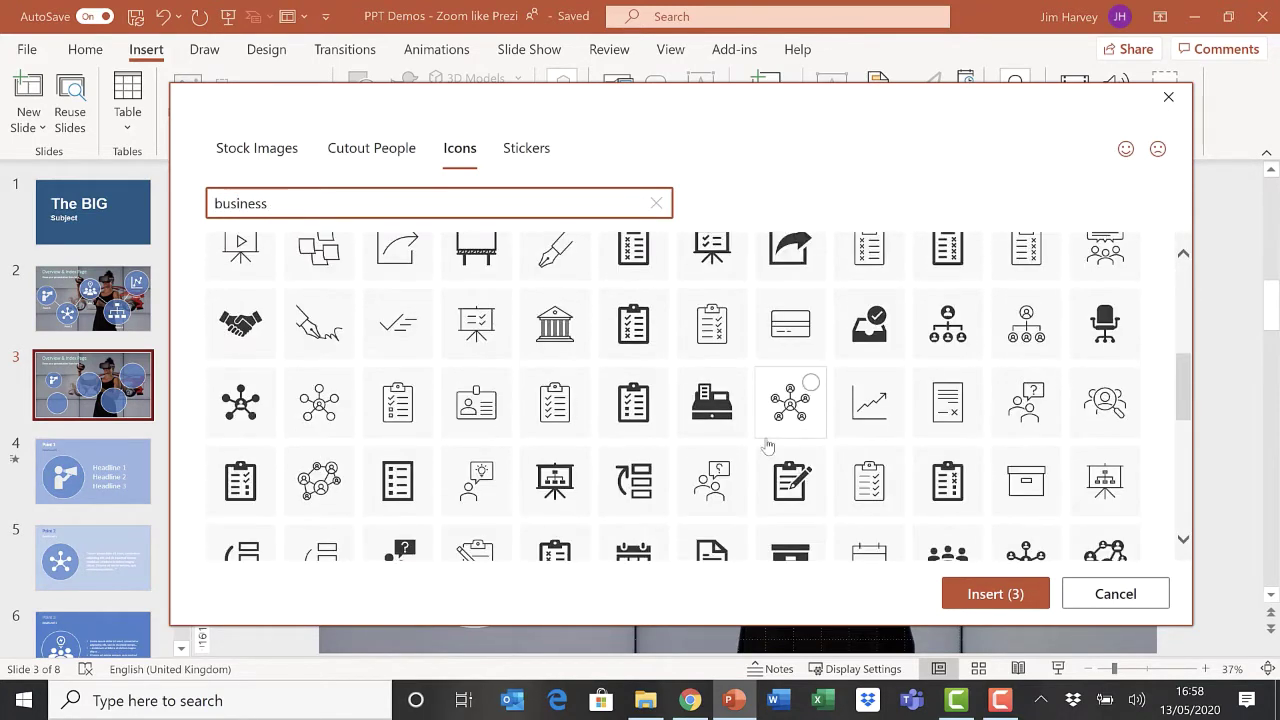
scroll(768, 442, down, 6)
scroll(760, 447, down, 3)
click(238, 522)
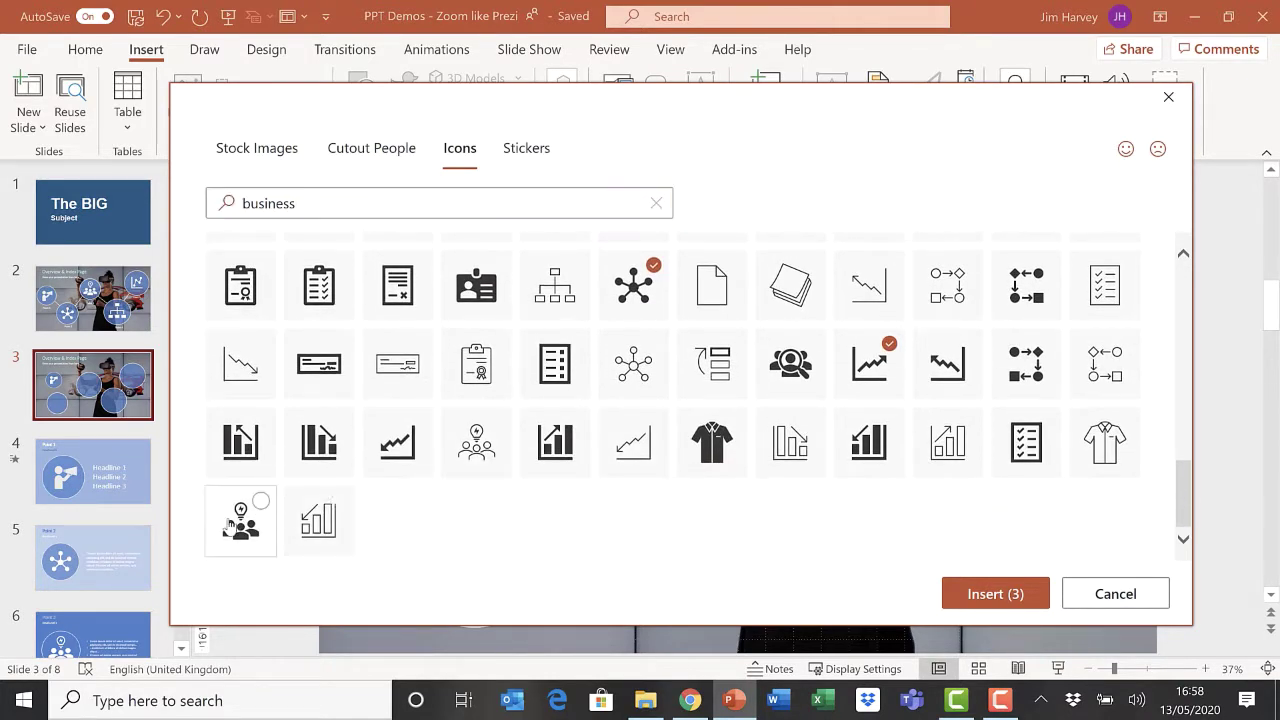
click(990, 594)
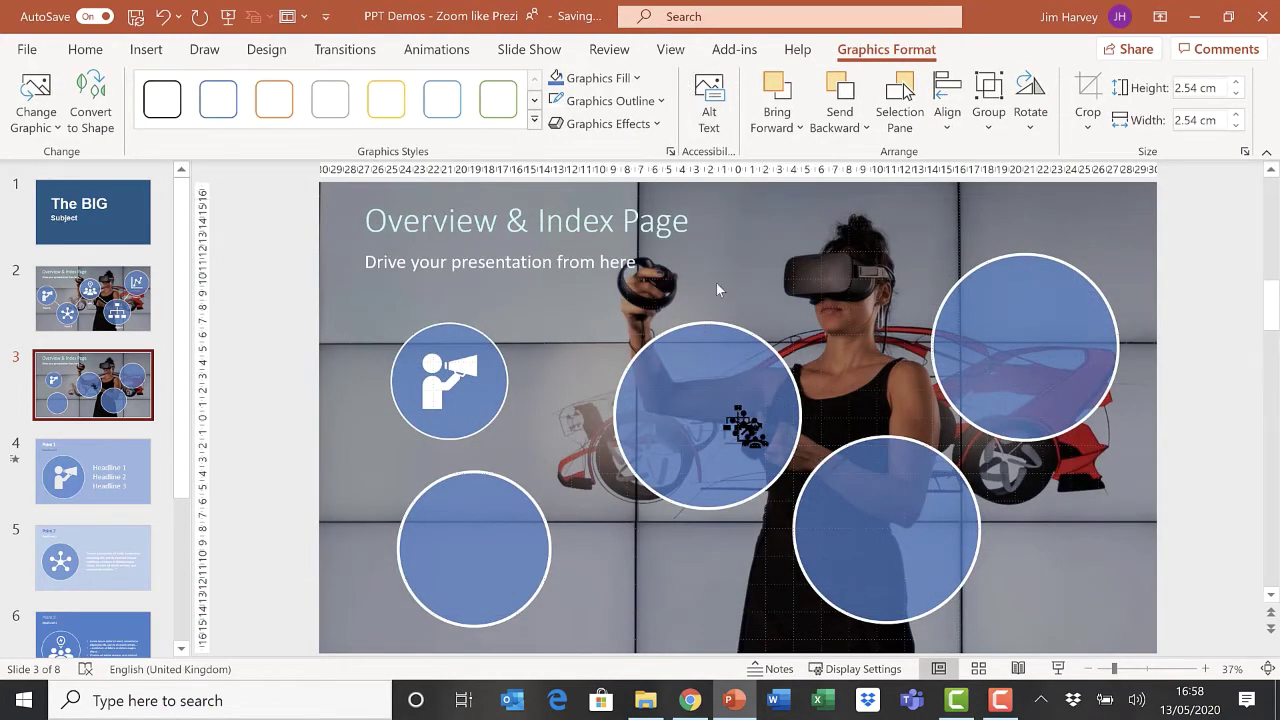
Step: Fill all four inserted icons with white and enlarge them together to suit the circles
click(689, 281)
drag(668, 292, 832, 527)
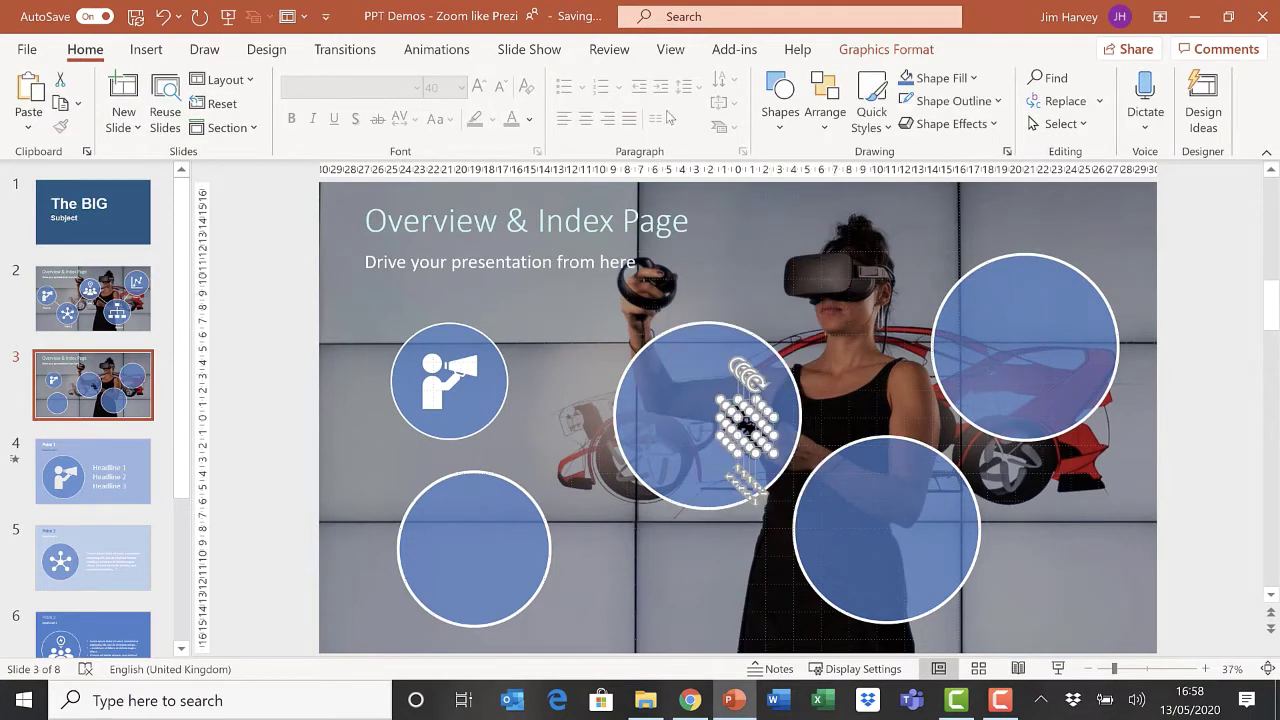
click(975, 80)
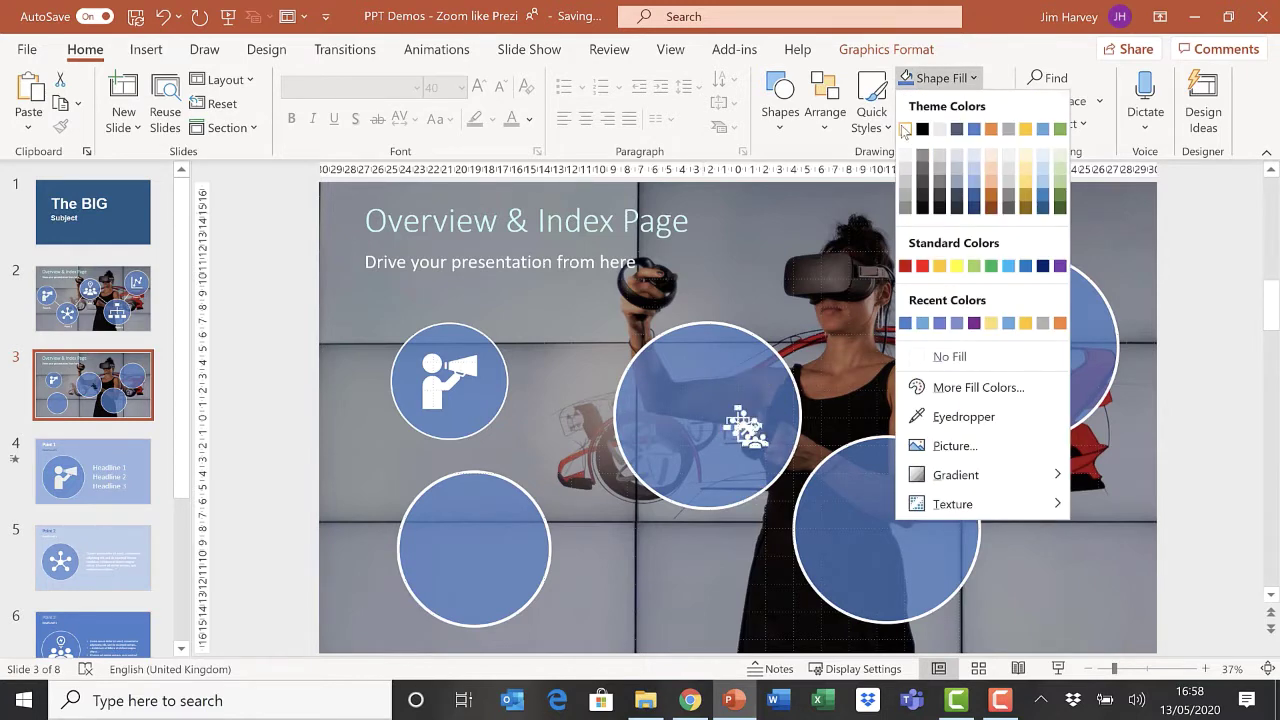
click(874, 228)
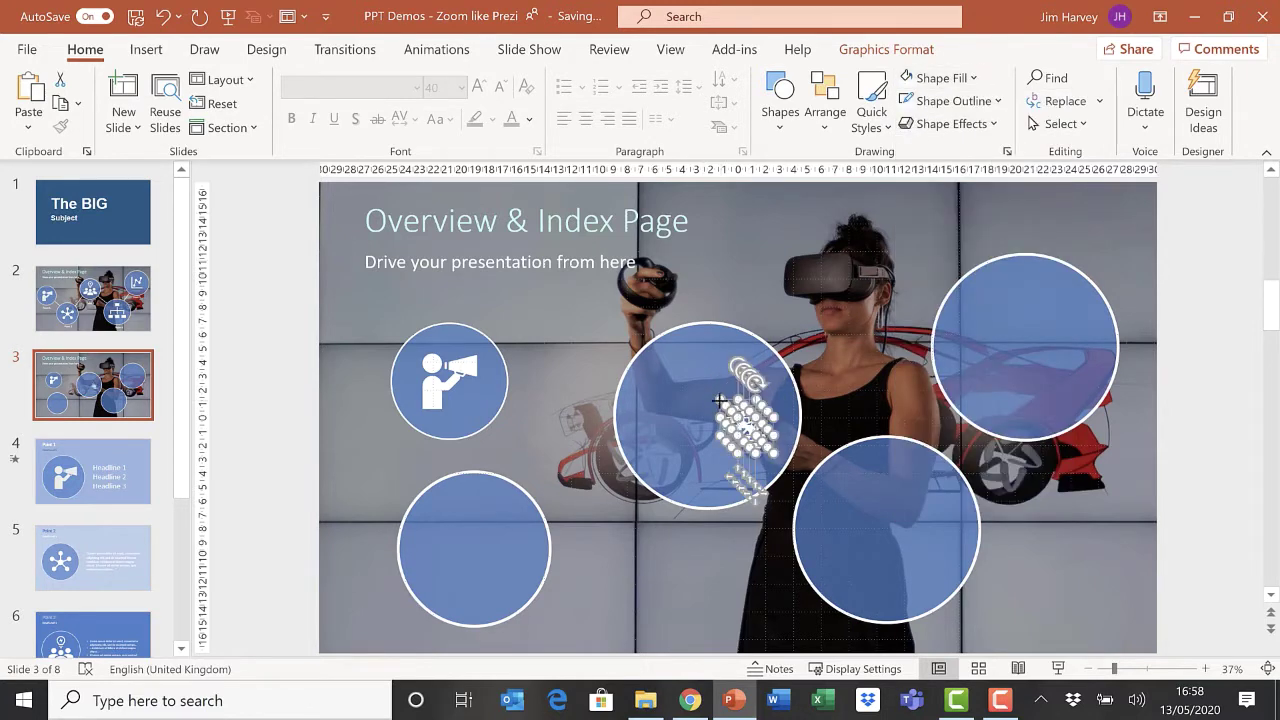
drag(717, 398, 636, 322)
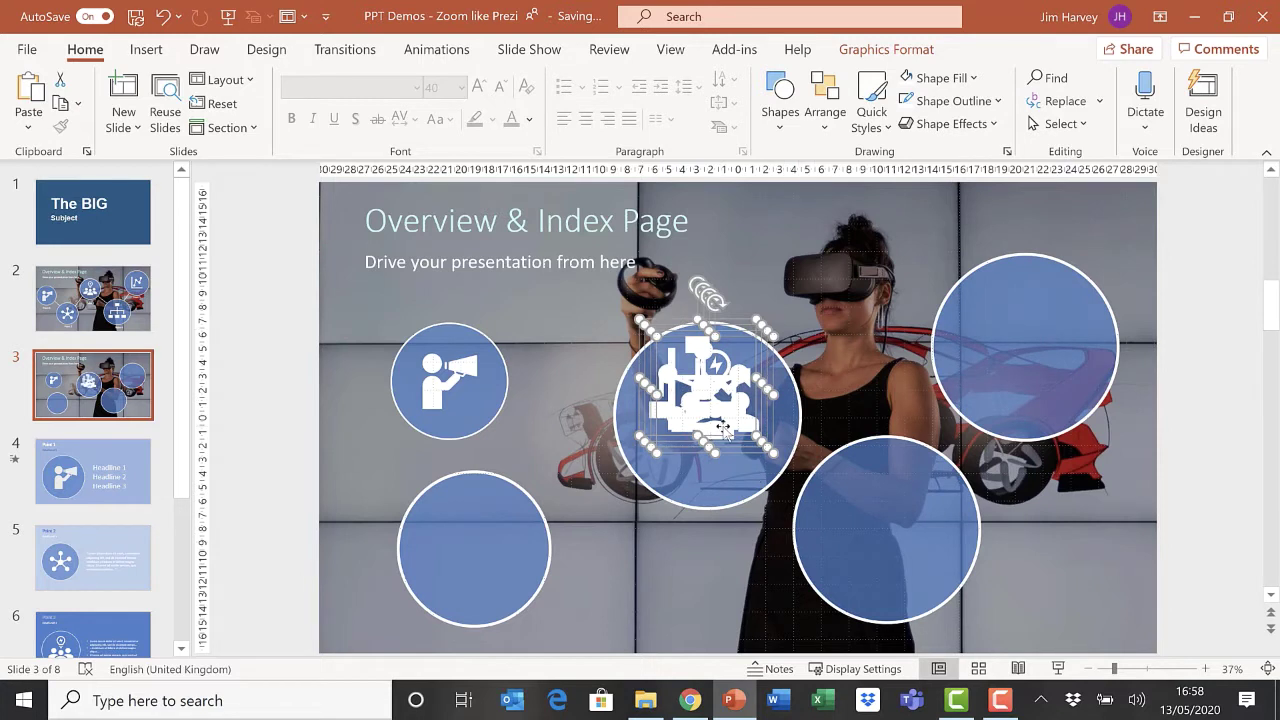
Step: Centre one icon in each empty circle: people in the middle, chart at upper right, network at lower left, organisation chart at lower right
mouse_move(722, 428)
mouse_down()
mouse_move(913, 430)
mouse_move(957, 528)
mouse_move(890, 570)
mouse_move(683, 453)
mouse_move(703, 430)
mouse_up()
drag(923, 413, 1032, 355)
drag(920, 410, 477, 558)
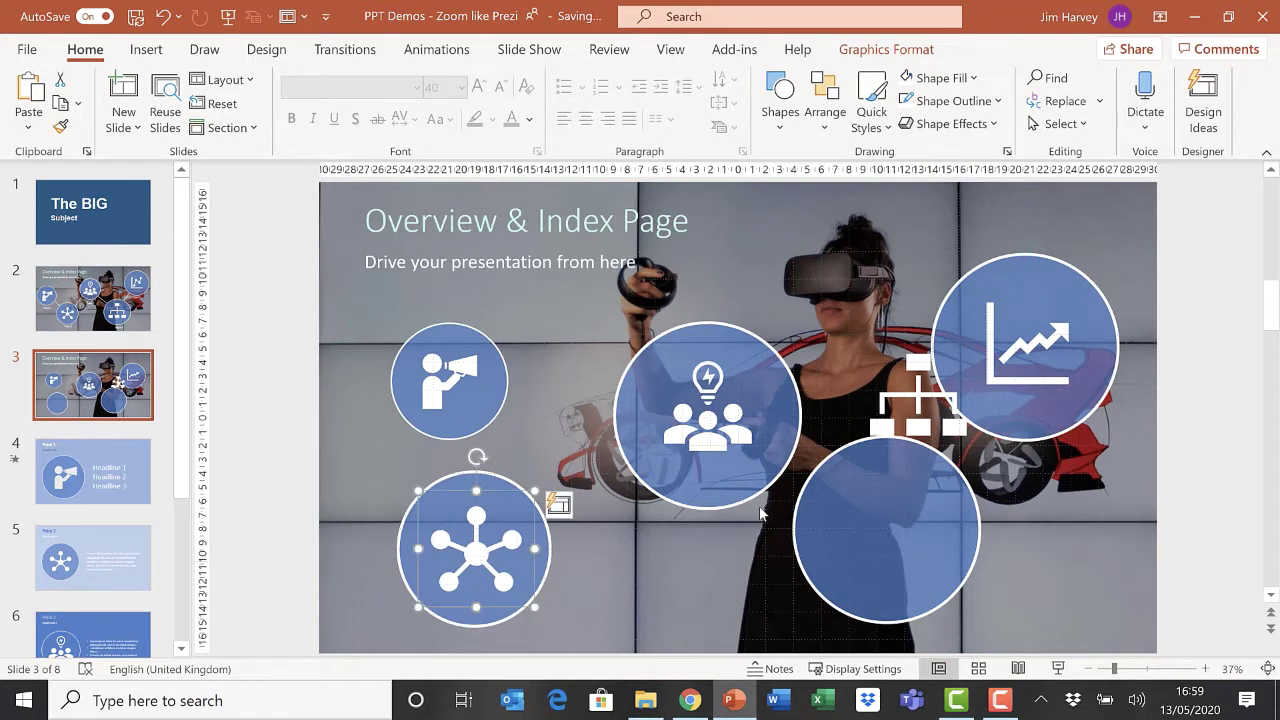
drag(908, 395, 881, 522)
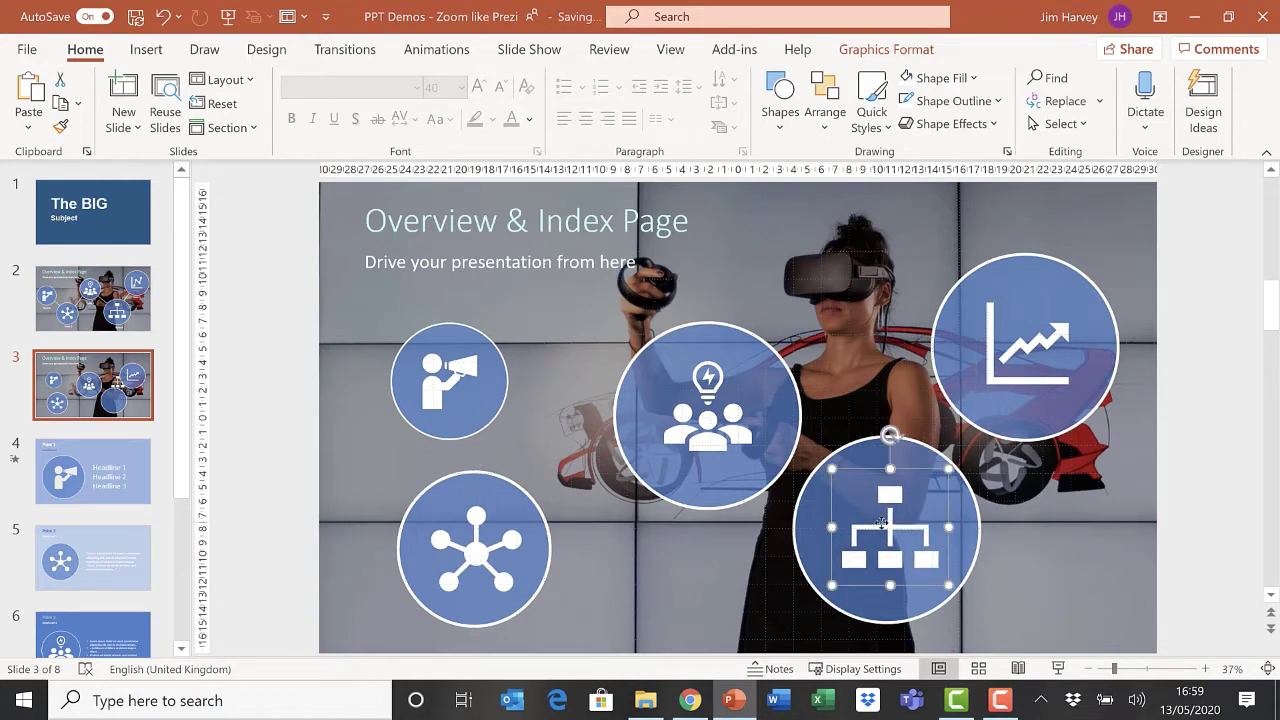
drag(710, 423, 711, 431)
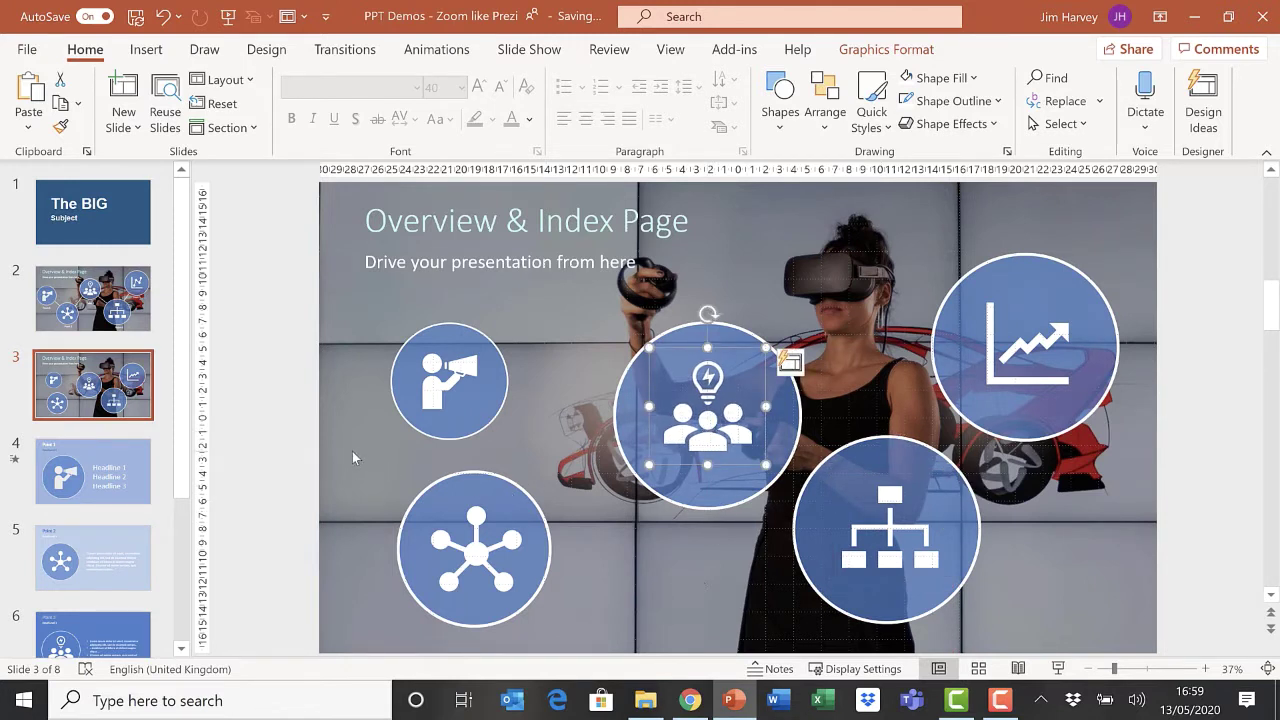
Step: Save the network icon together with its circle as a PNG picture named A1 in the Zoom folder
drag(343, 428, 600, 658)
right_click(457, 557)
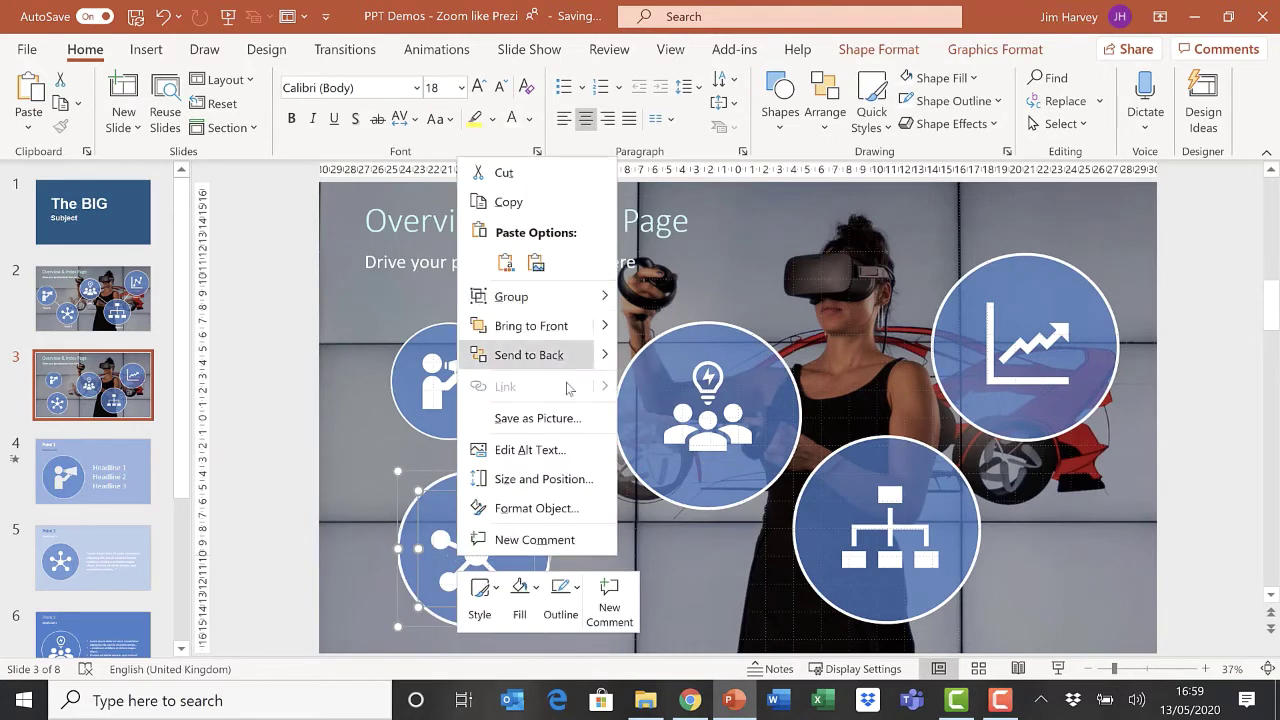
click(537, 418)
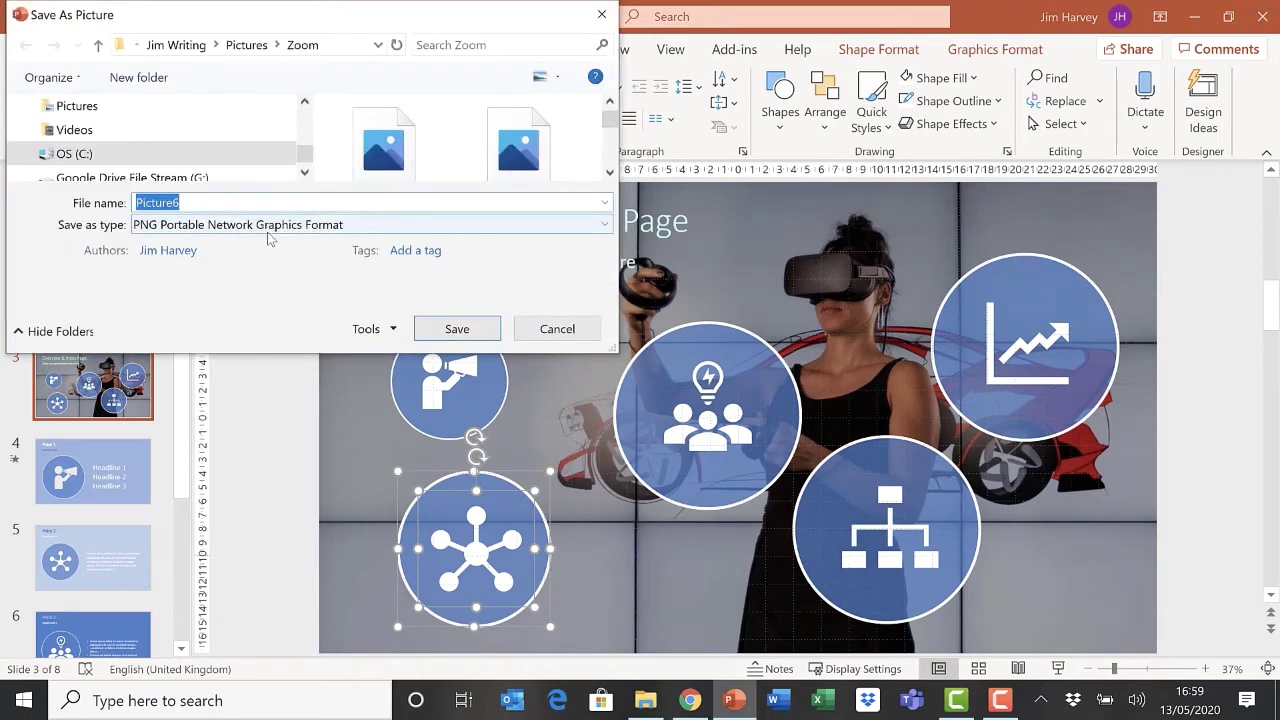
text(A1)
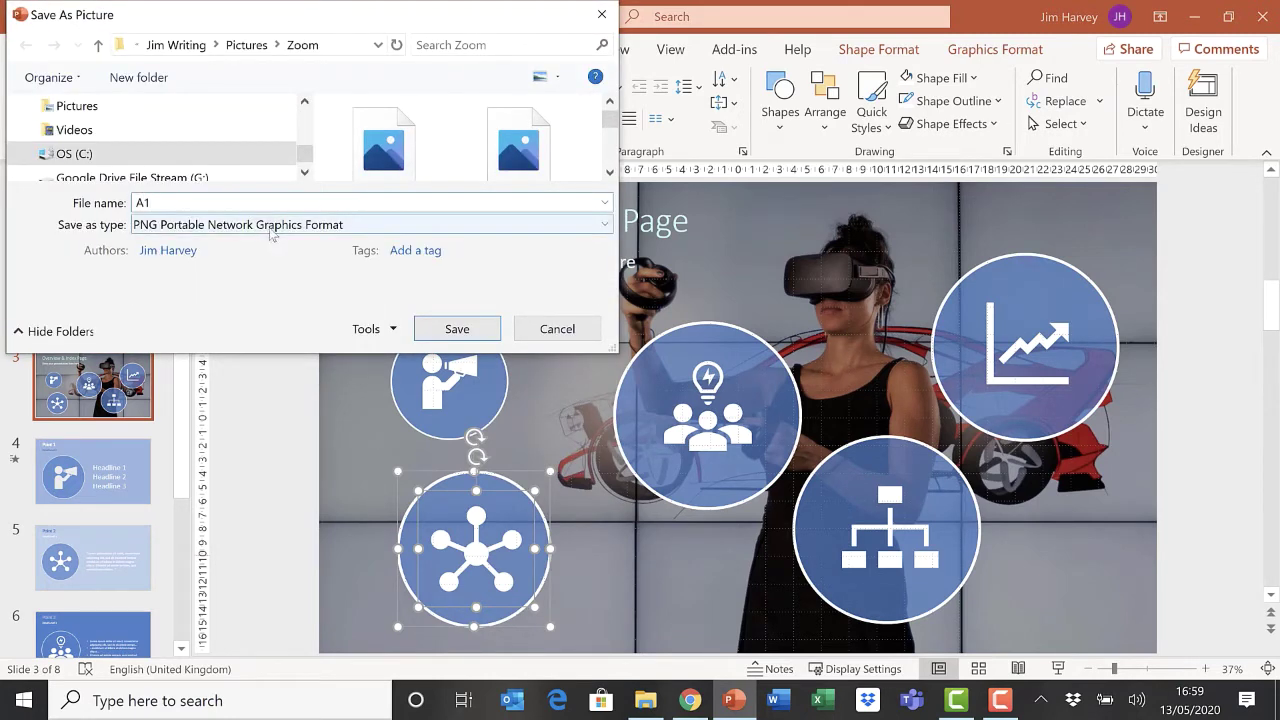
click(457, 329)
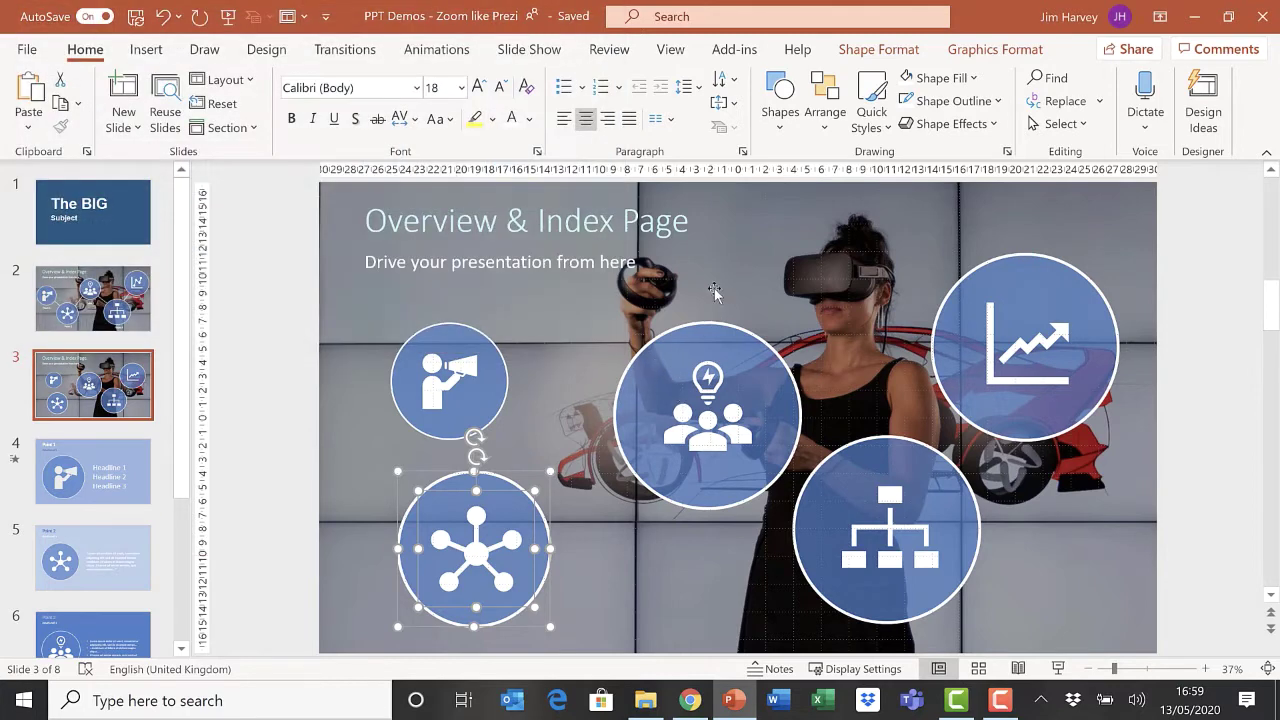
Step: Save the people-and-lightbulb icon together with its circle as a PNG picture named A2
click(580, 307)
key(Tab)
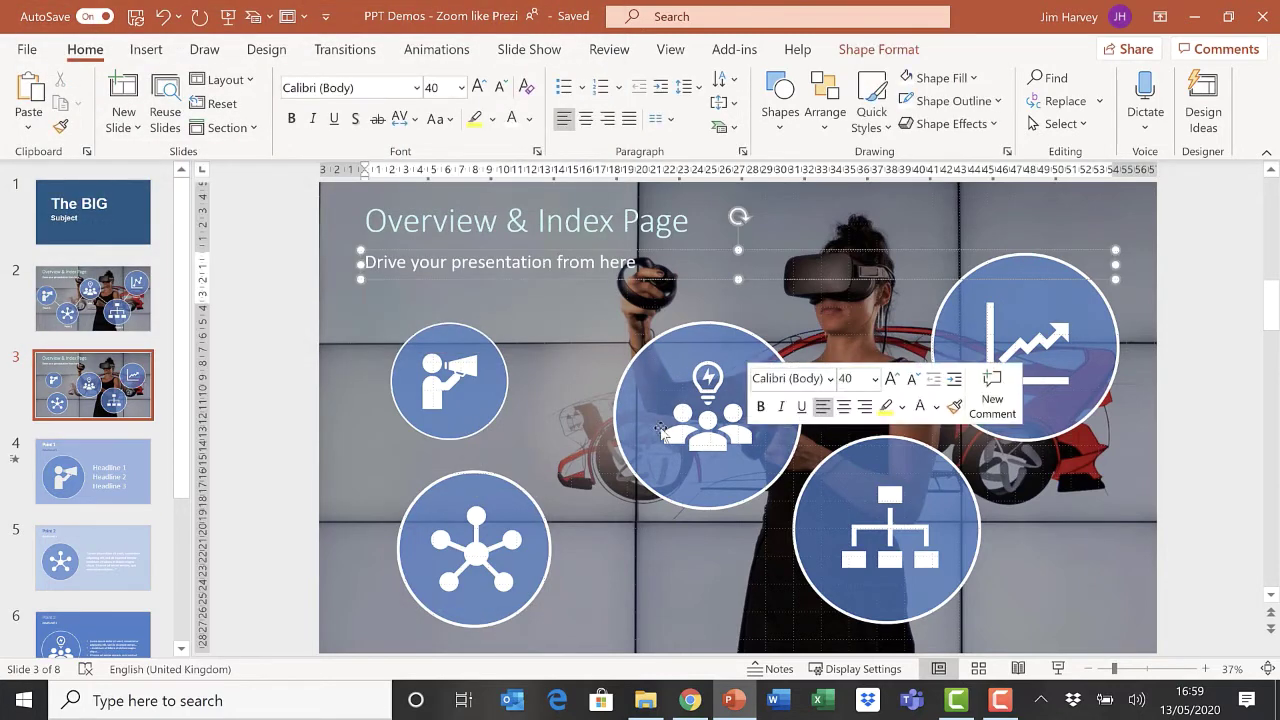
click(771, 486)
click(705, 435)
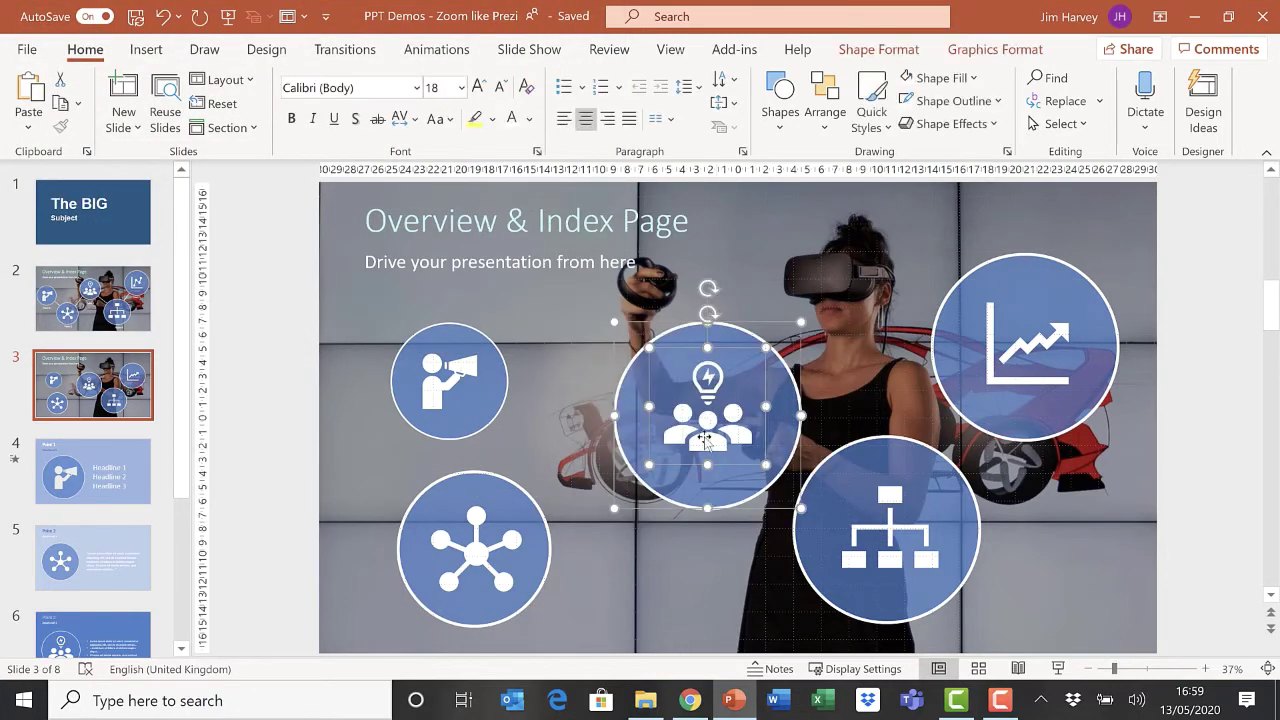
right_click(705, 430)
click(778, 291)
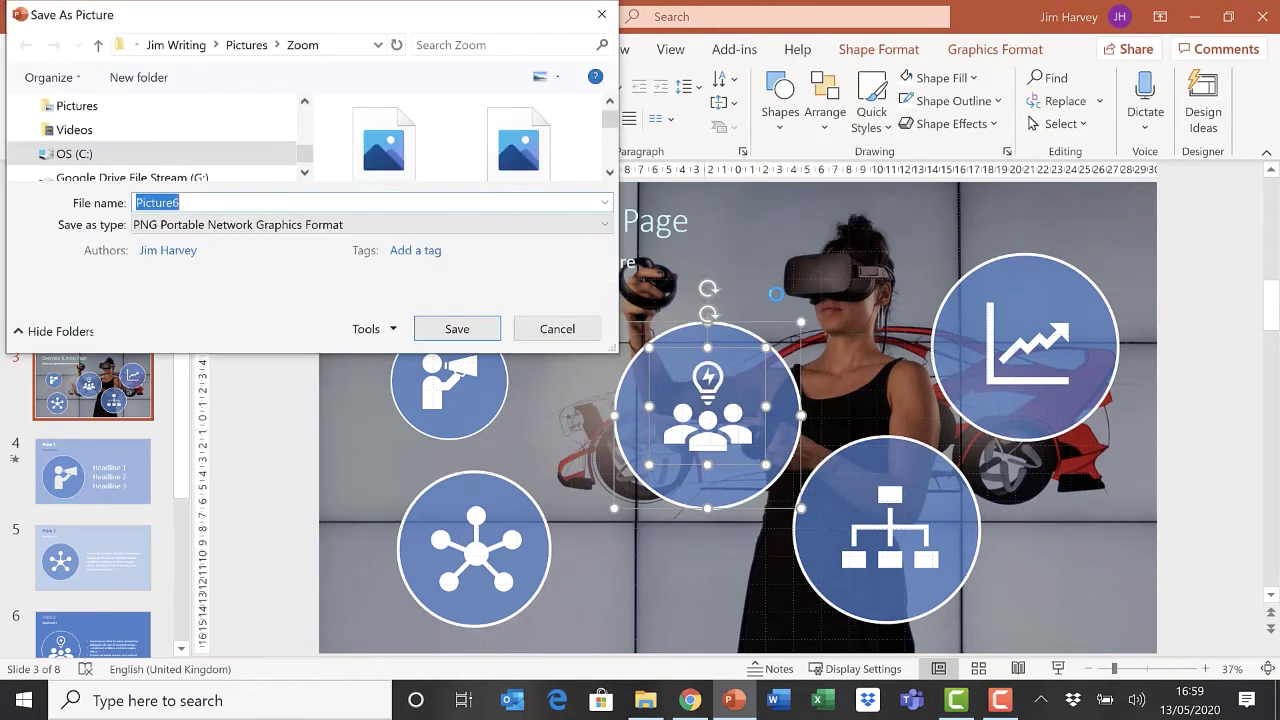
text(A2)
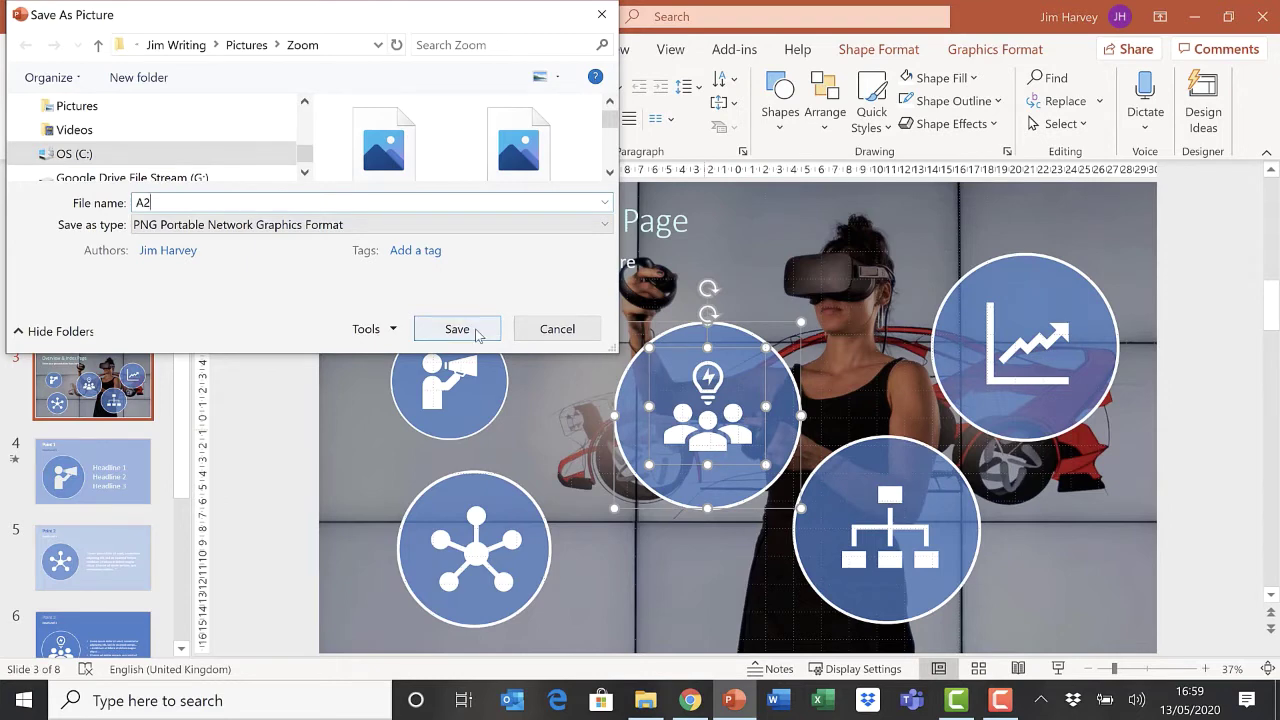
click(477, 331)
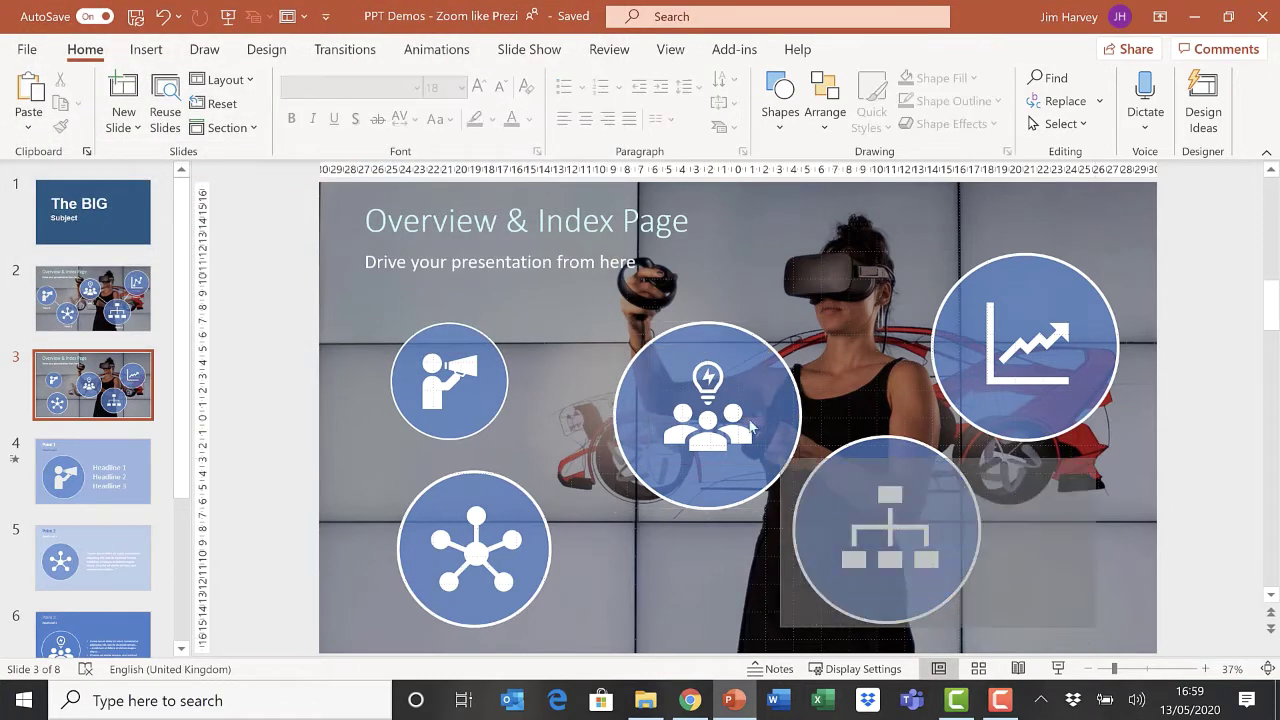
Step: Save the organisation chart icon together with its circle as a PNG picture named A3
click(848, 540)
click(848, 540)
right_click(858, 540)
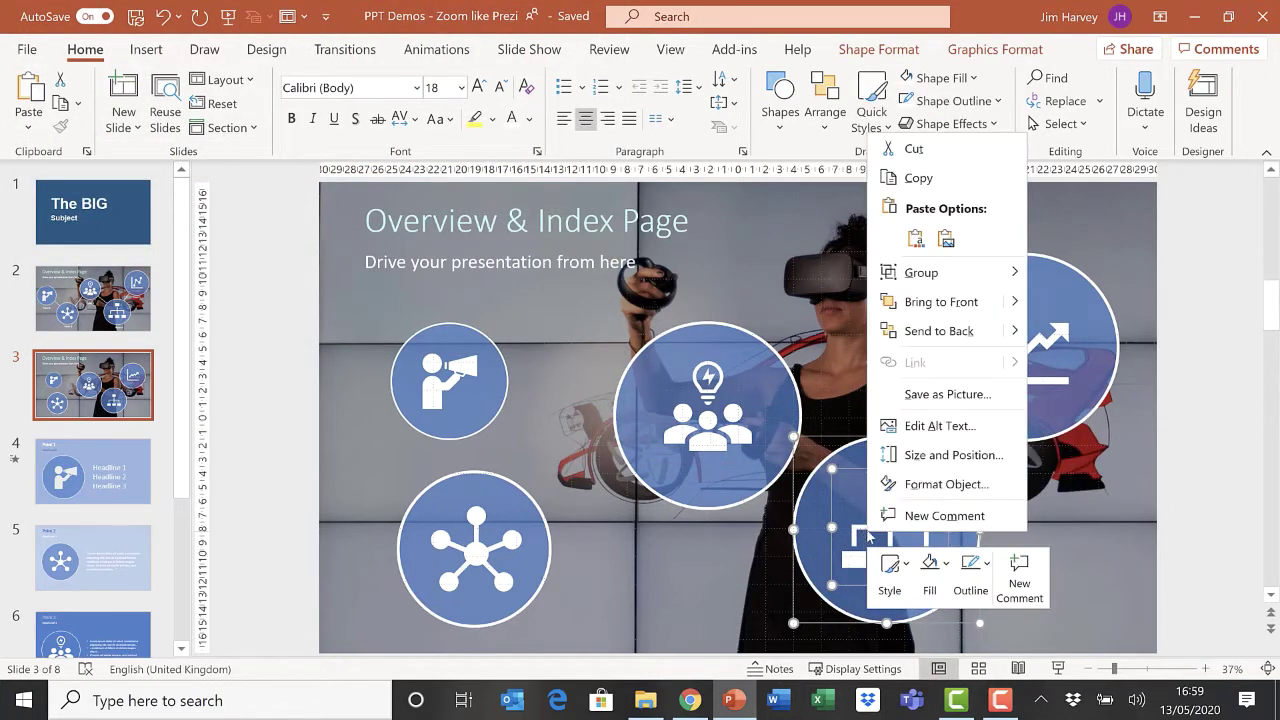
click(919, 399)
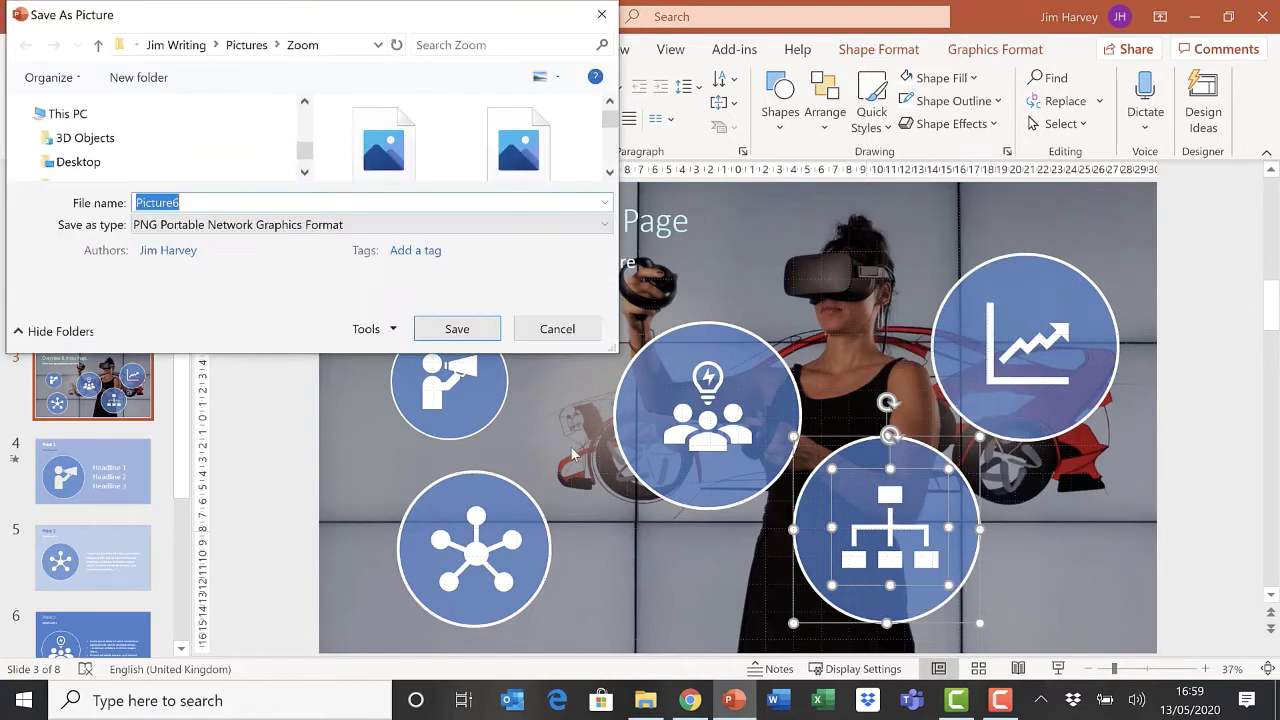
text(A3)
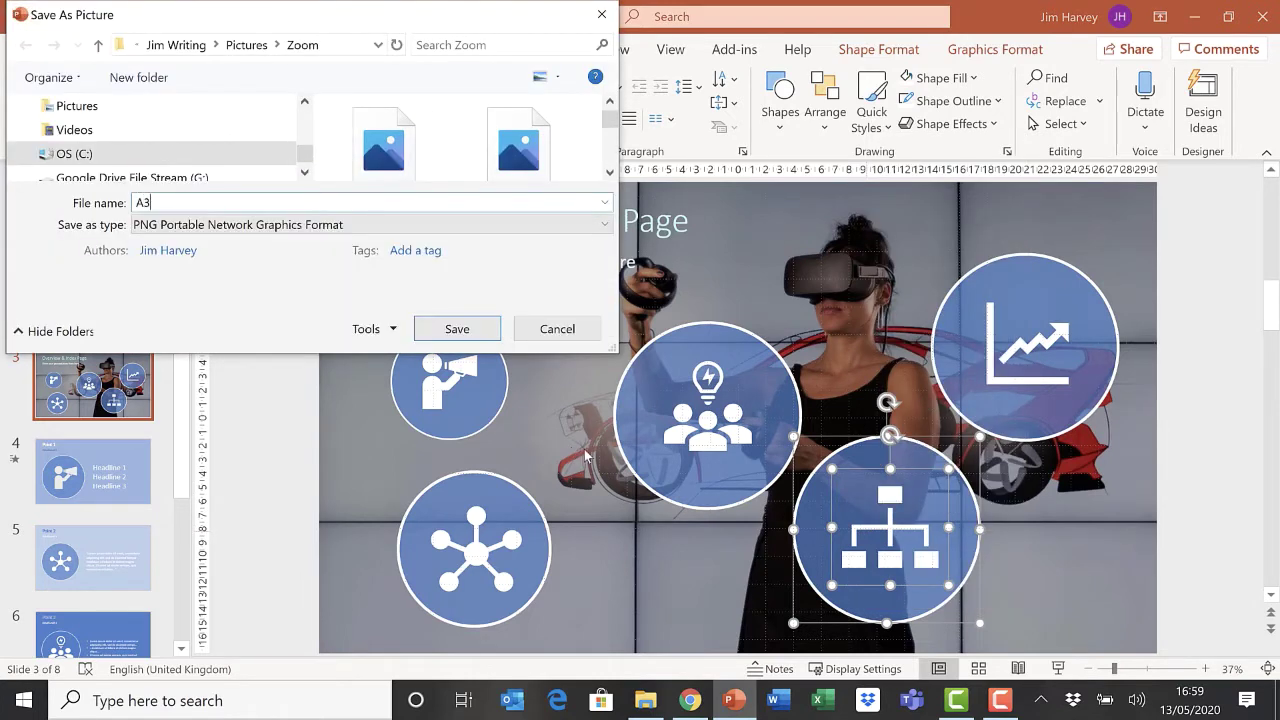
click(1124, 543)
click(457, 330)
Step: Save the rising chart icon together with its circle as a PNG picture named A4 in the Zoom folder
click(1193, 481)
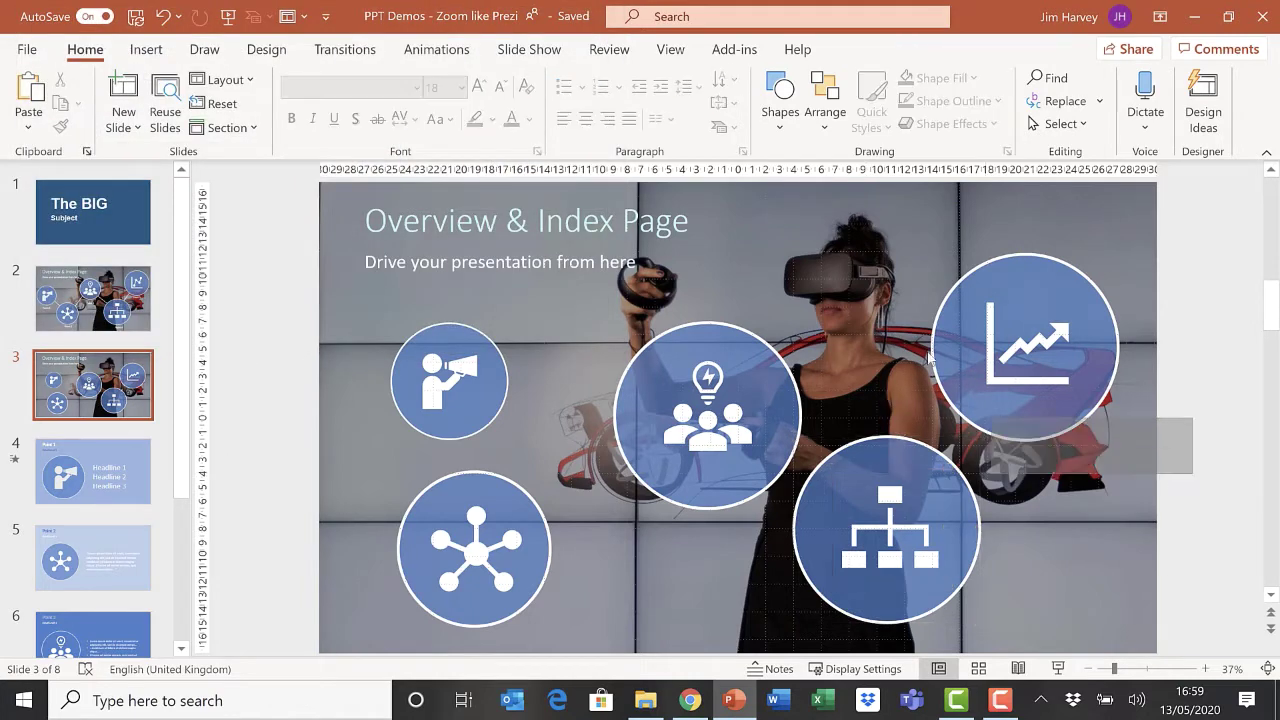
click(994, 329)
drag(994, 329, 1027, 405)
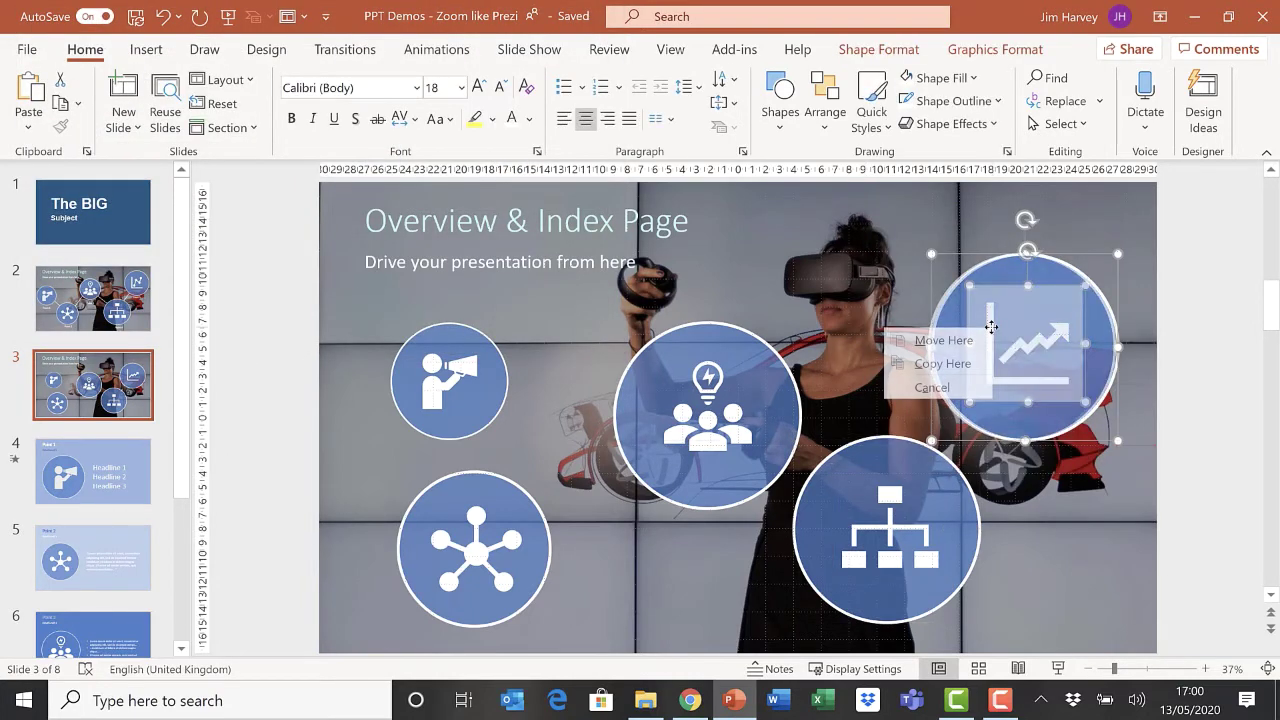
key(Escape)
right_click(1027, 381)
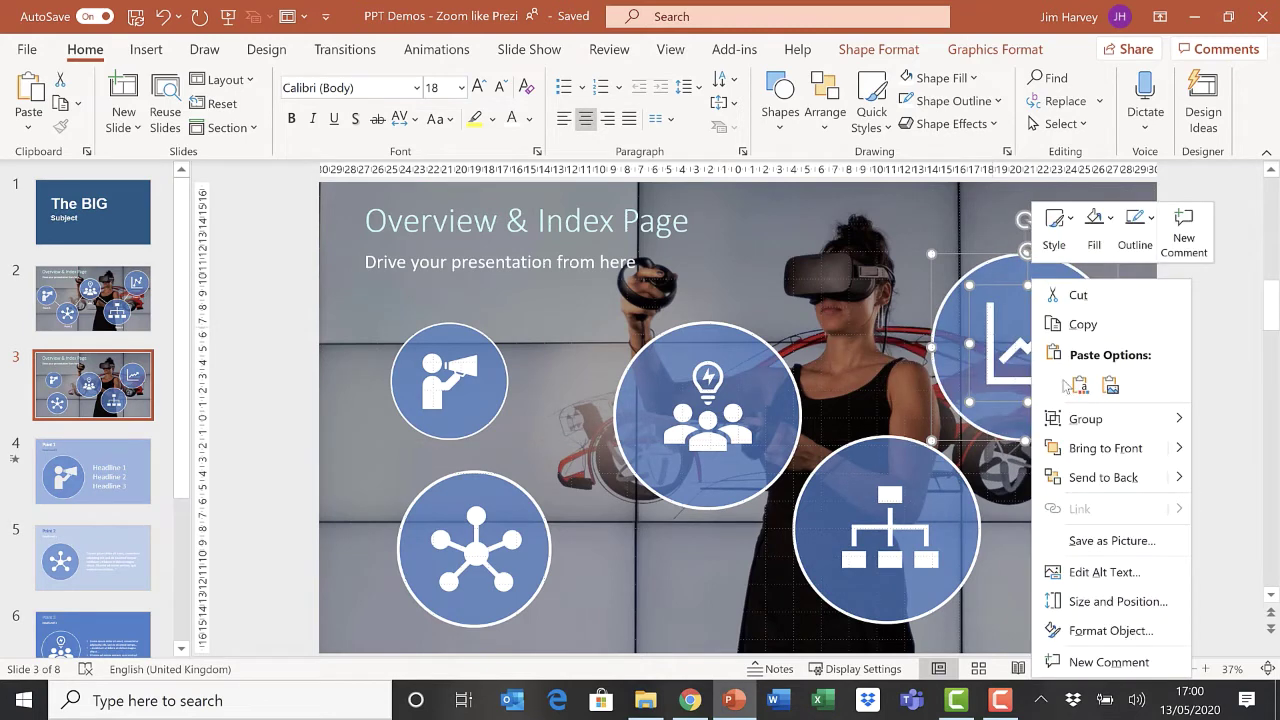
click(1112, 540)
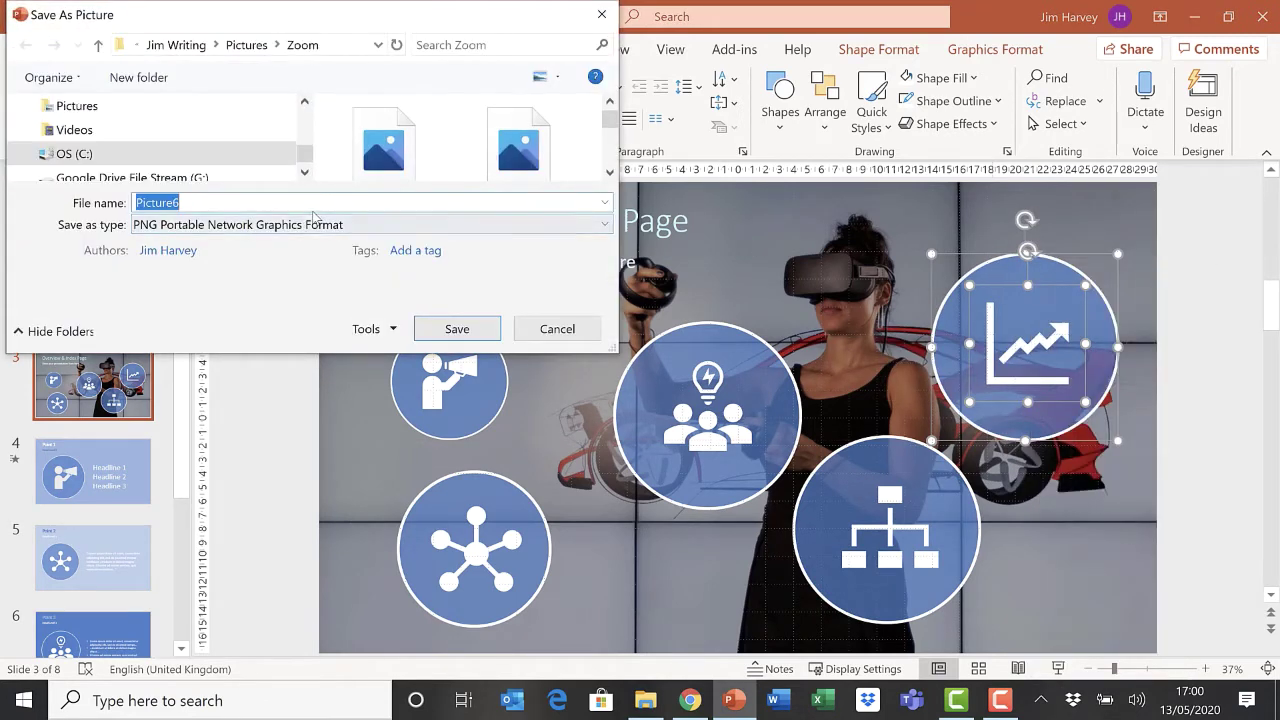
text(A4)
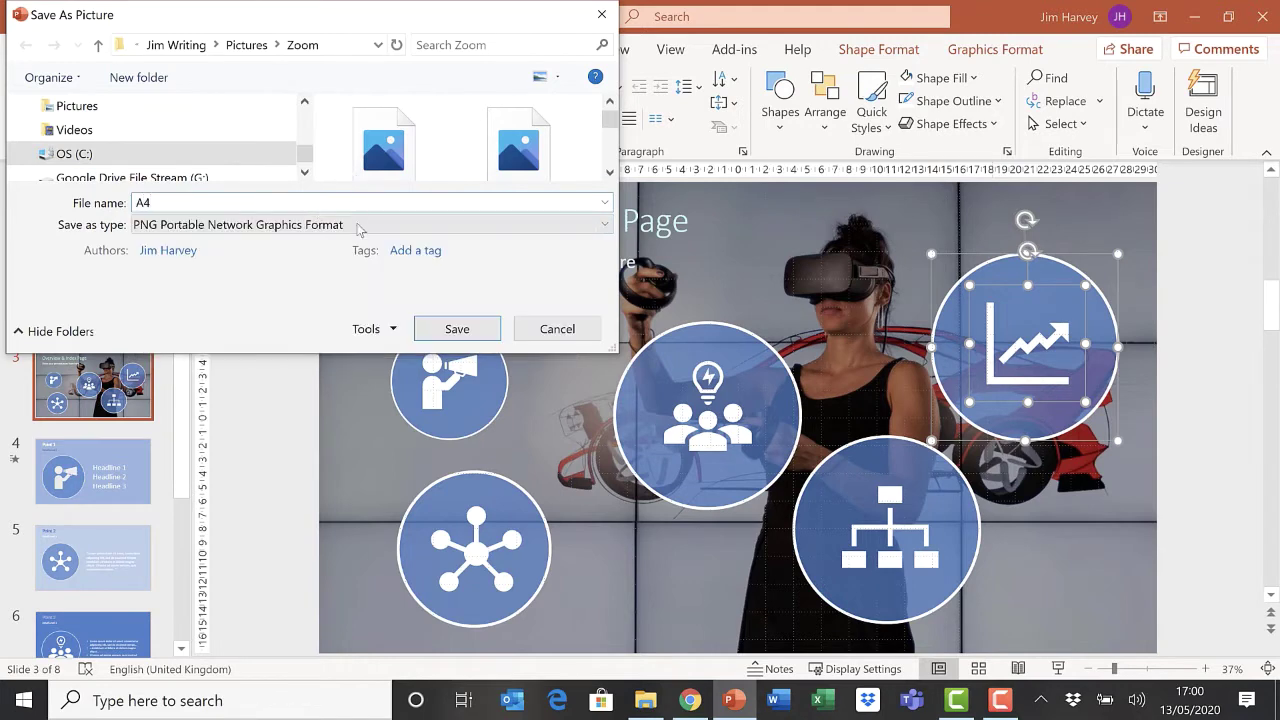
click(457, 329)
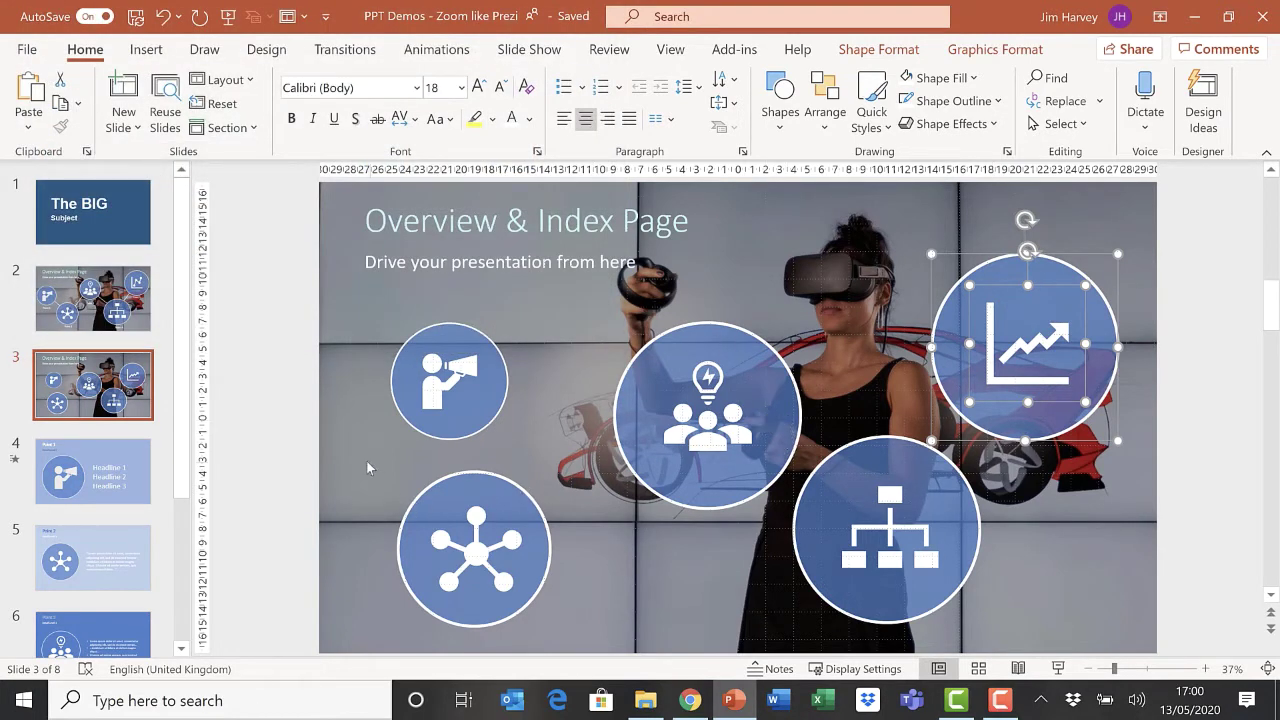
Step: Delete the network, people, organisation chart and rising chart circles with their icons from slide 3, keeping the megaphone circle
click(365, 459)
click(474, 548)
key(Delete)
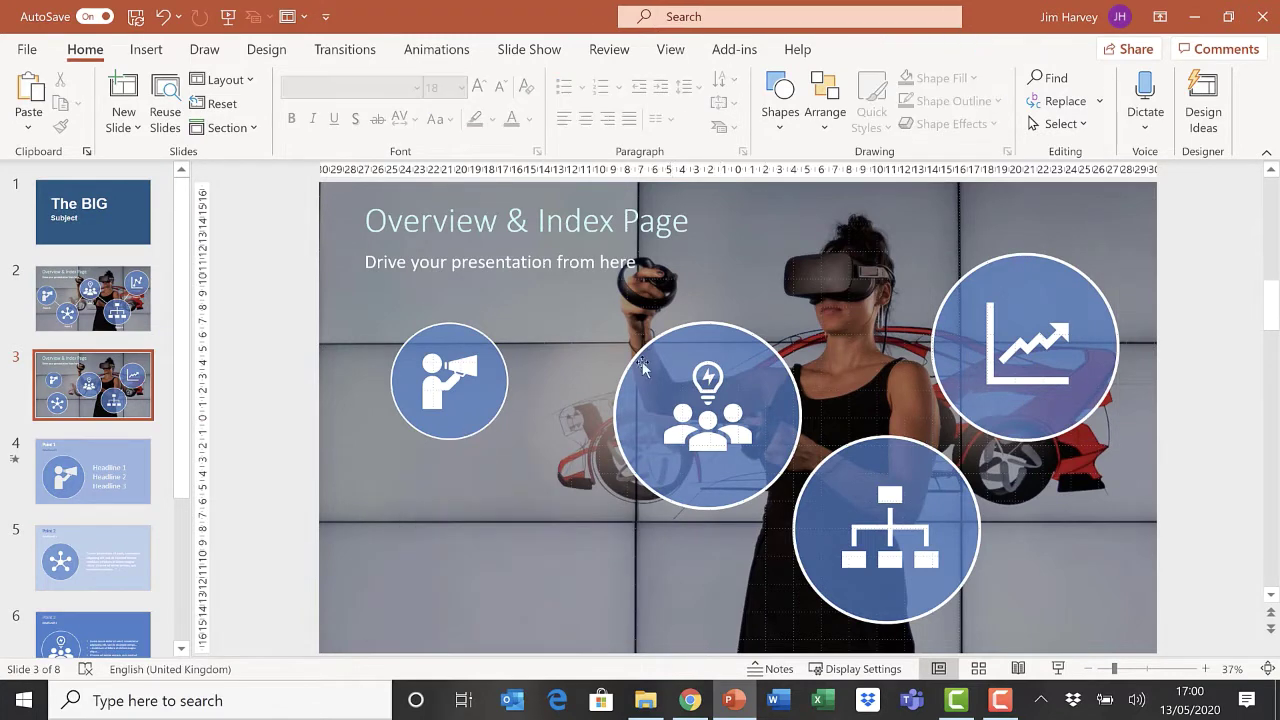
drag(550, 316, 1152, 652)
key(Delete)
click(963, 283)
key(Delete)
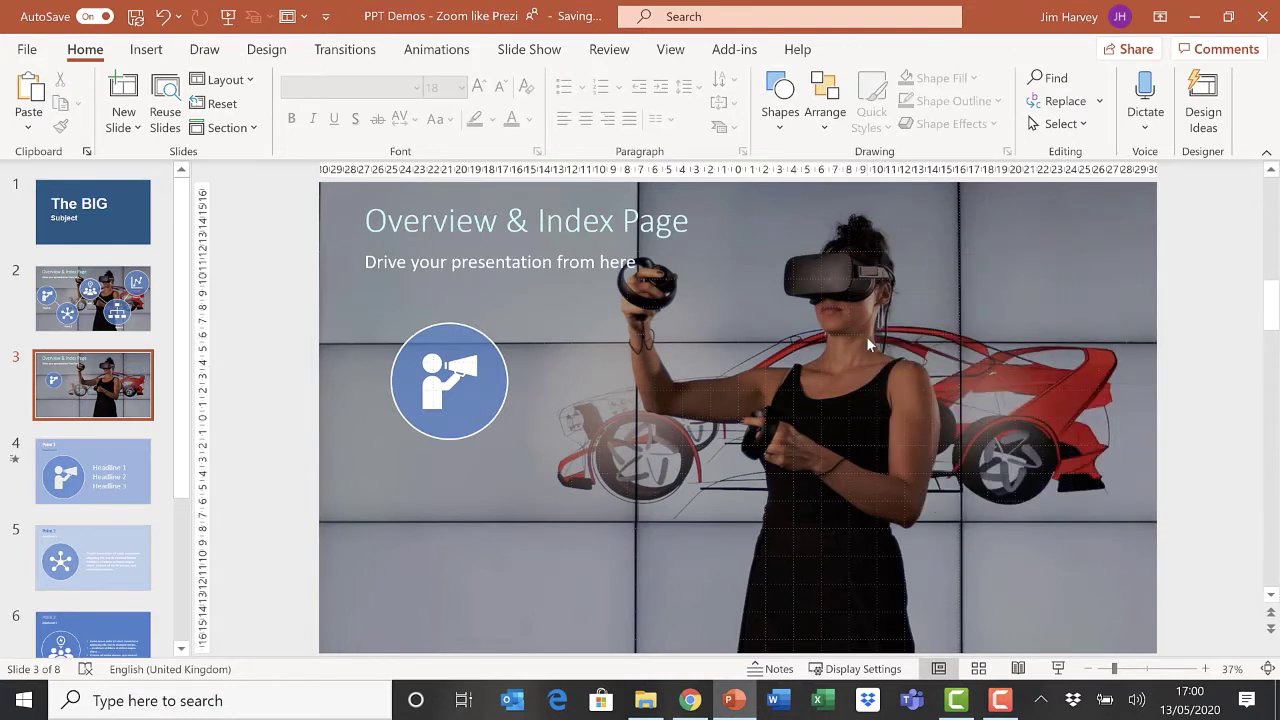
Step: Insert a slide zoom to slide 5, Point 2, and move its thumbnail below the megaphone circle
click(146, 50)
click(618, 118)
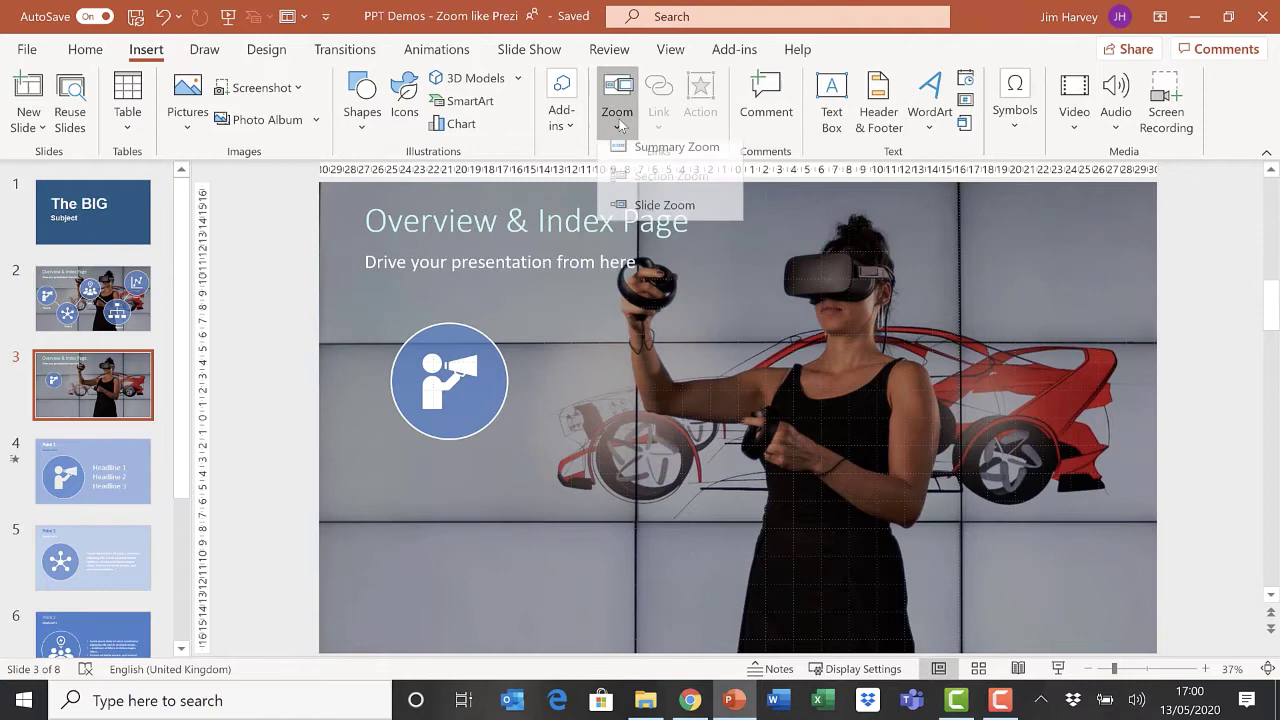
click(660, 215)
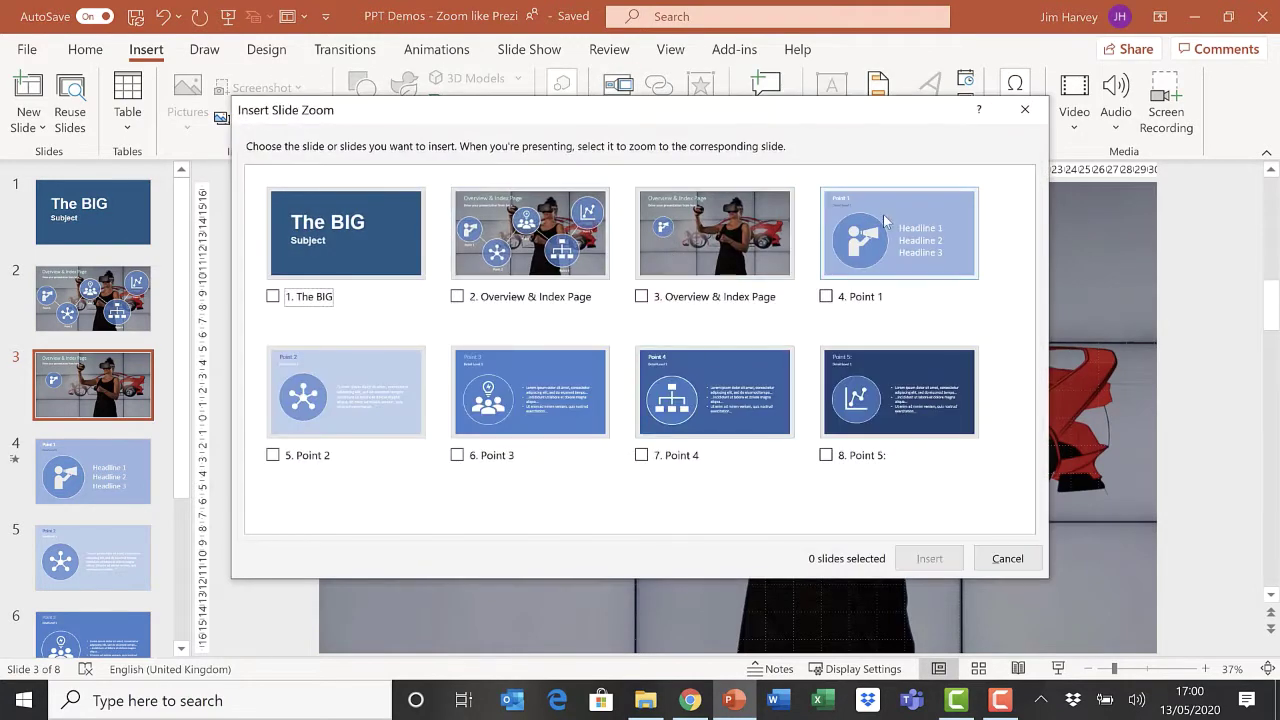
click(274, 456)
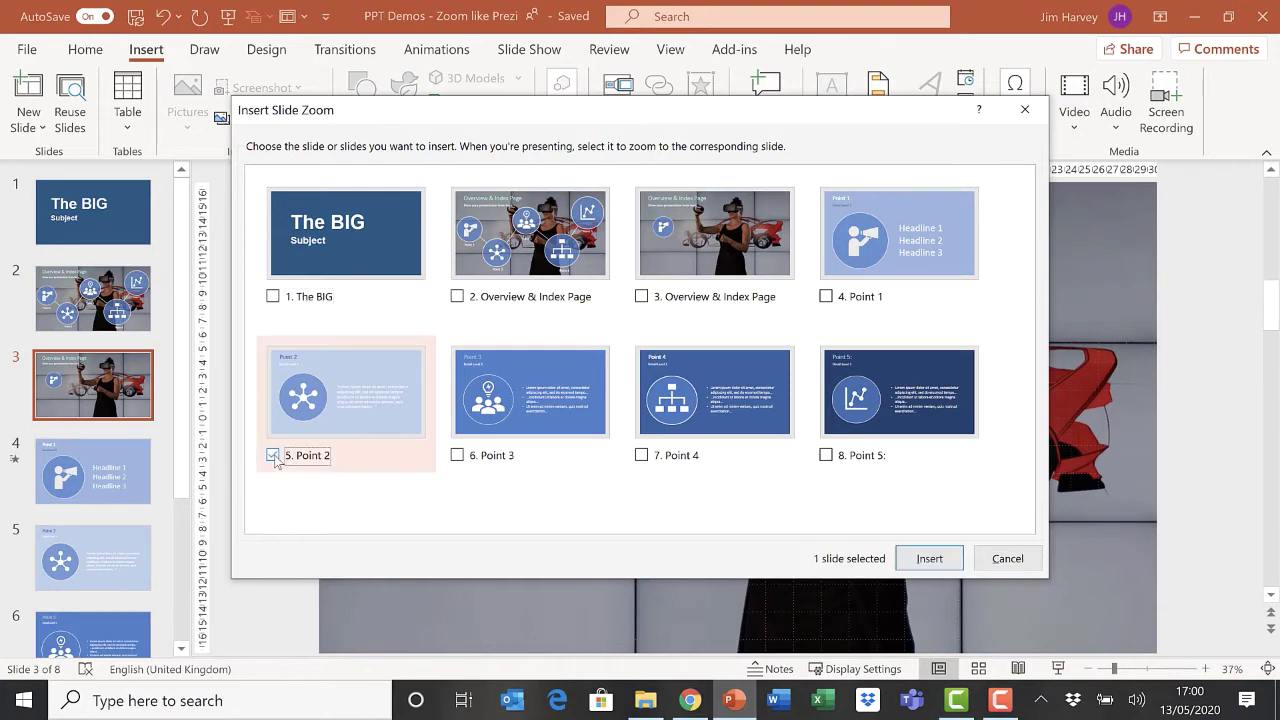
click(930, 559)
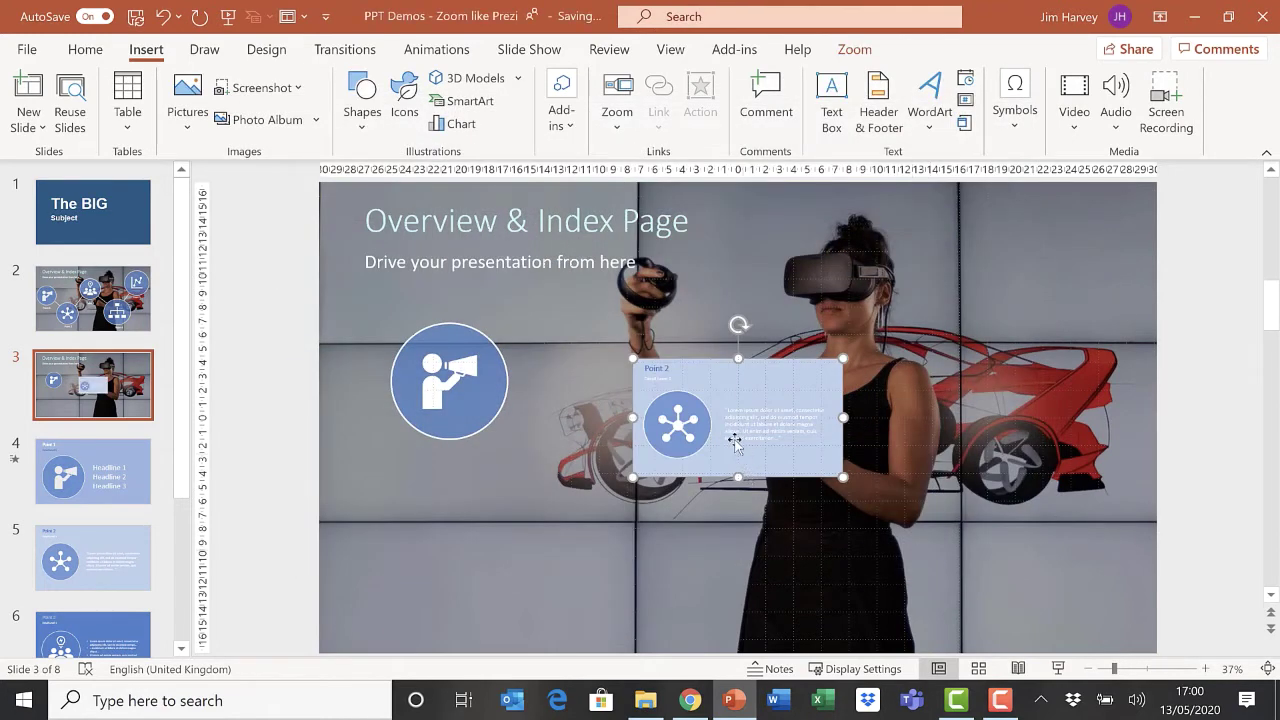
drag(719, 432, 544, 545)
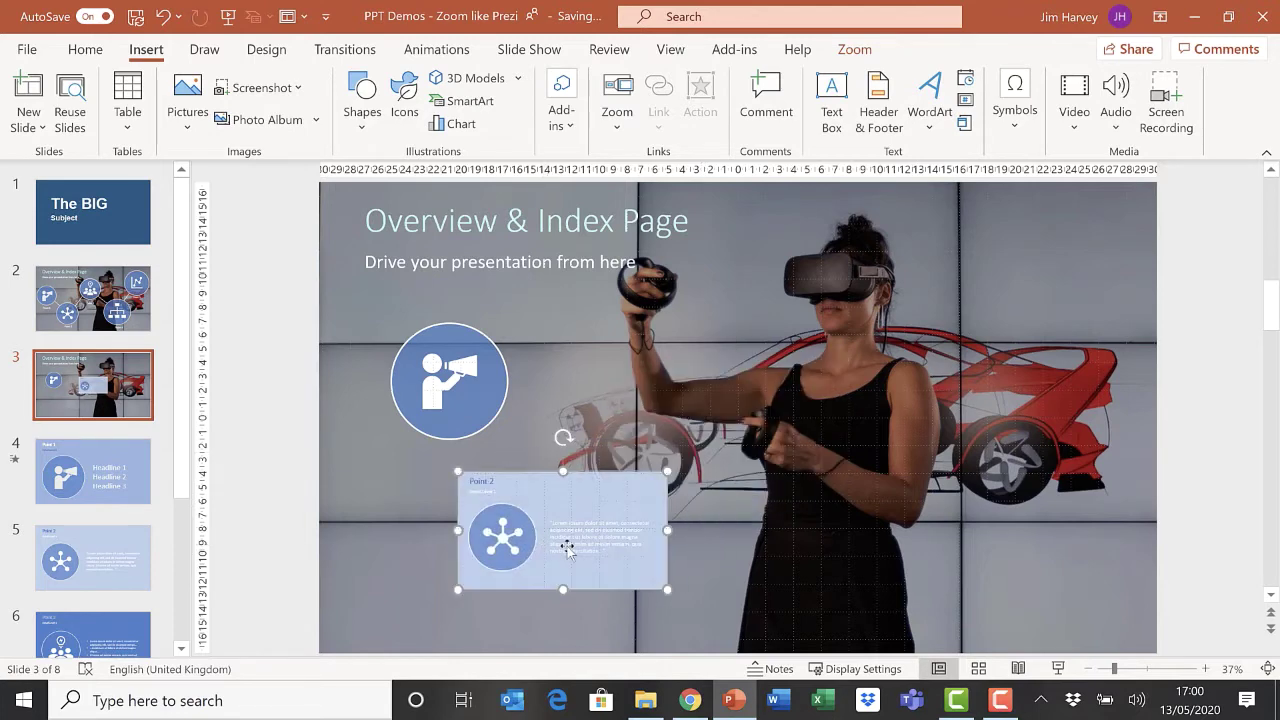
Step: Replace the Point 2 zoom thumbnail's image with the picture A1 from the Zoom folder
click(855, 50)
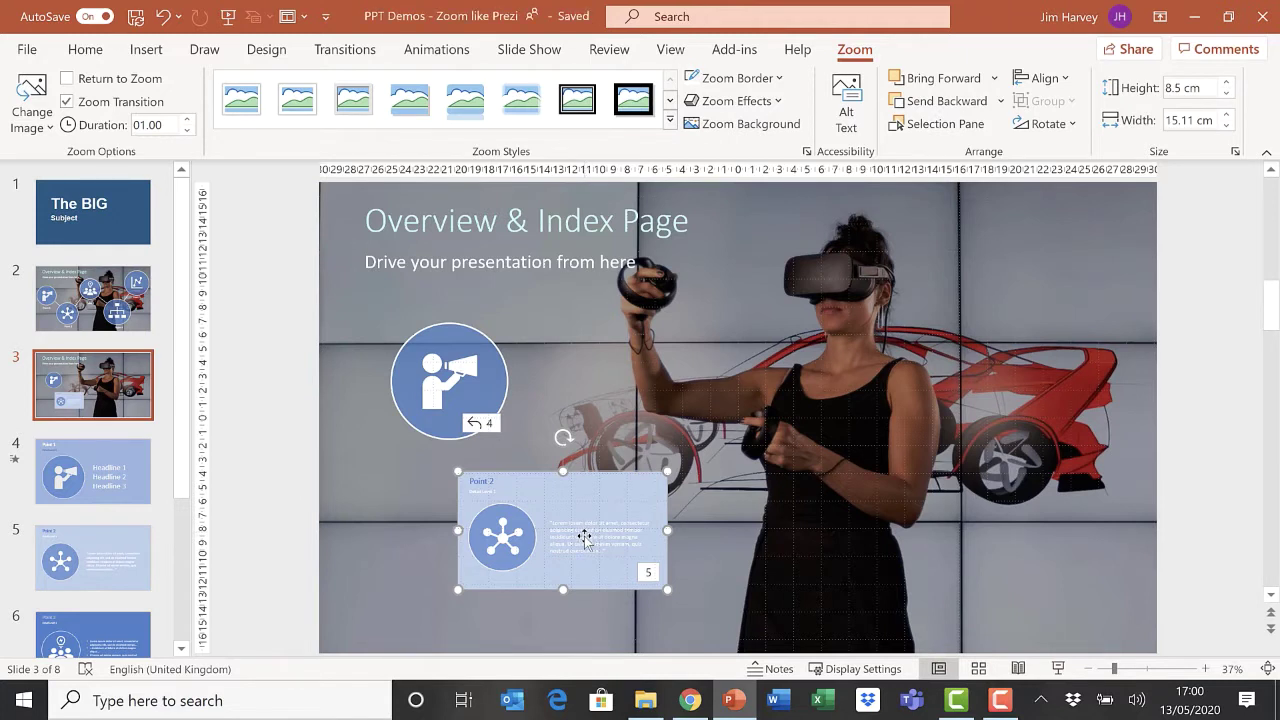
click(24, 94)
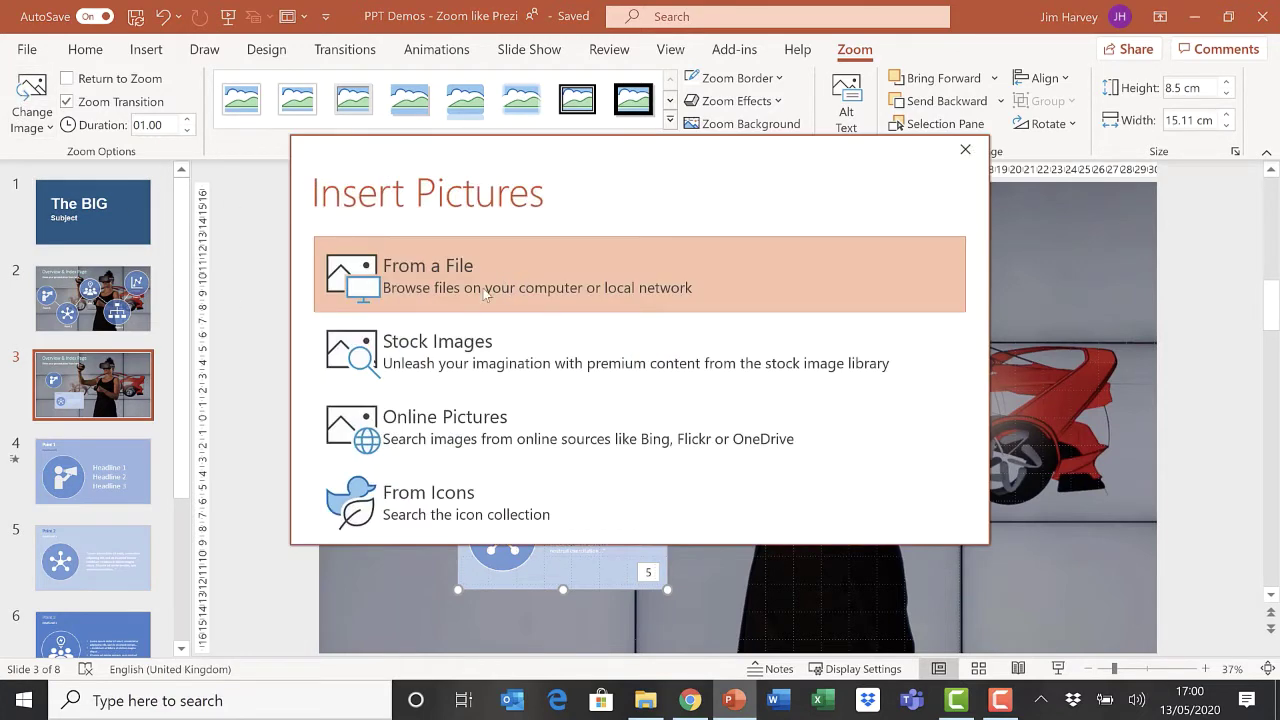
click(449, 272)
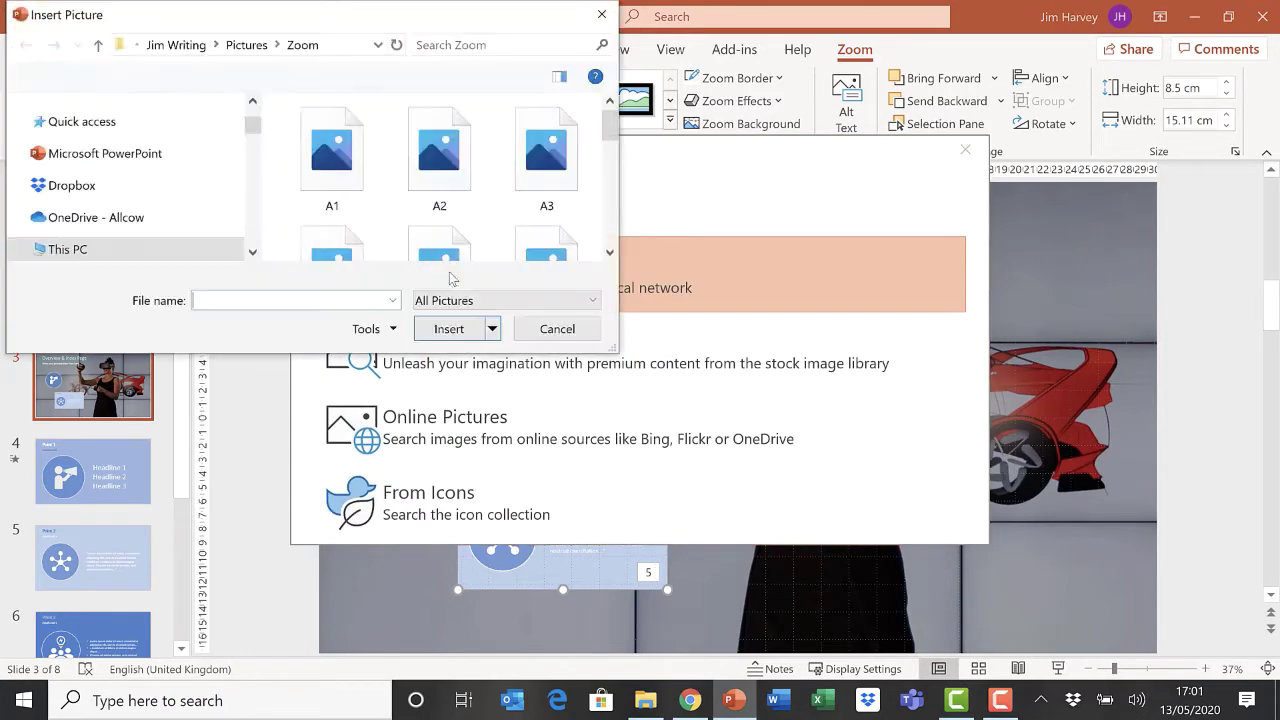
click(325, 159)
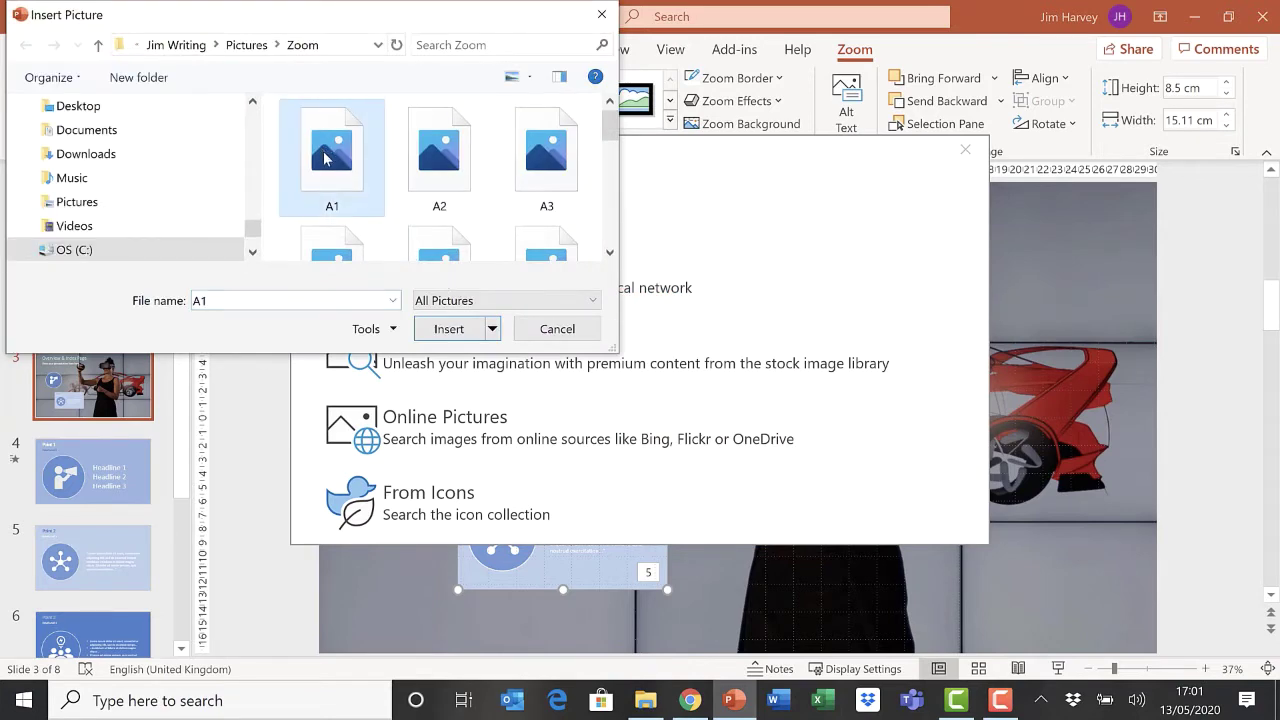
click(455, 333)
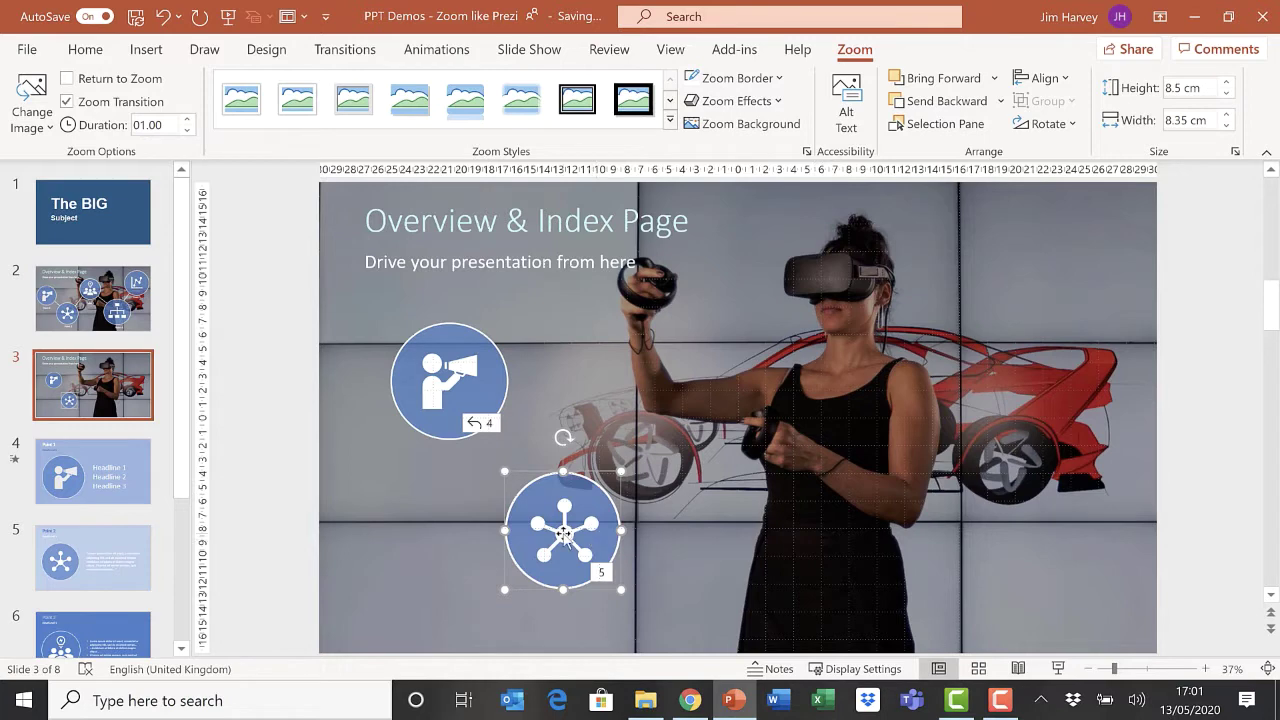
Step: Place the network zoom circle below and slightly right of the megaphone circle, and enable Return to Zoom for it
drag(593, 540, 535, 535)
click(639, 431)
click(470, 497)
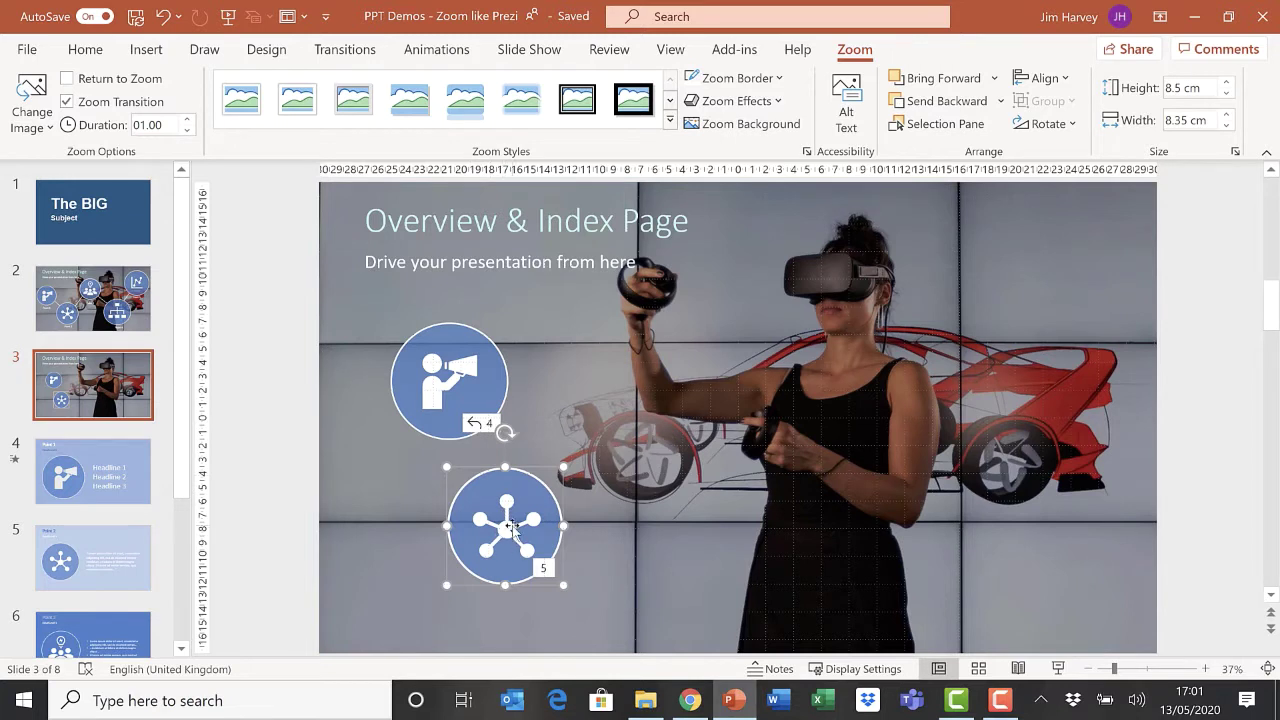
drag(522, 535, 562, 526)
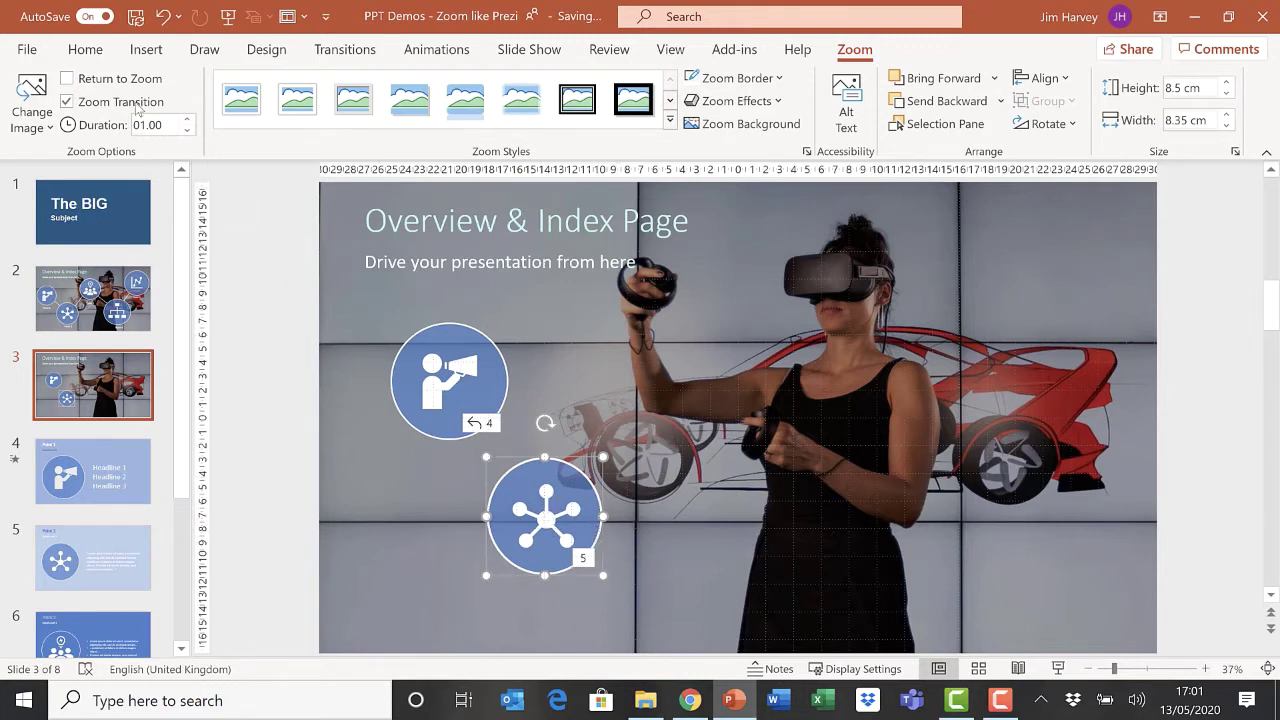
click(67, 79)
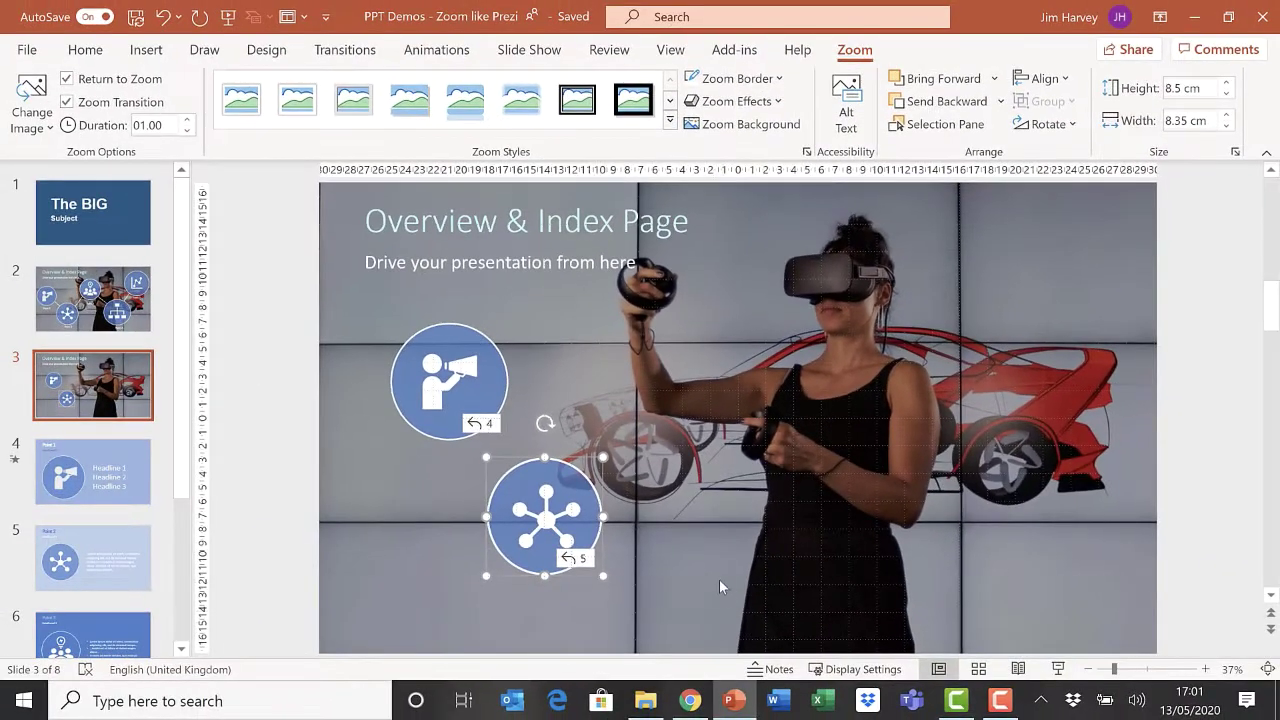
click(719, 579)
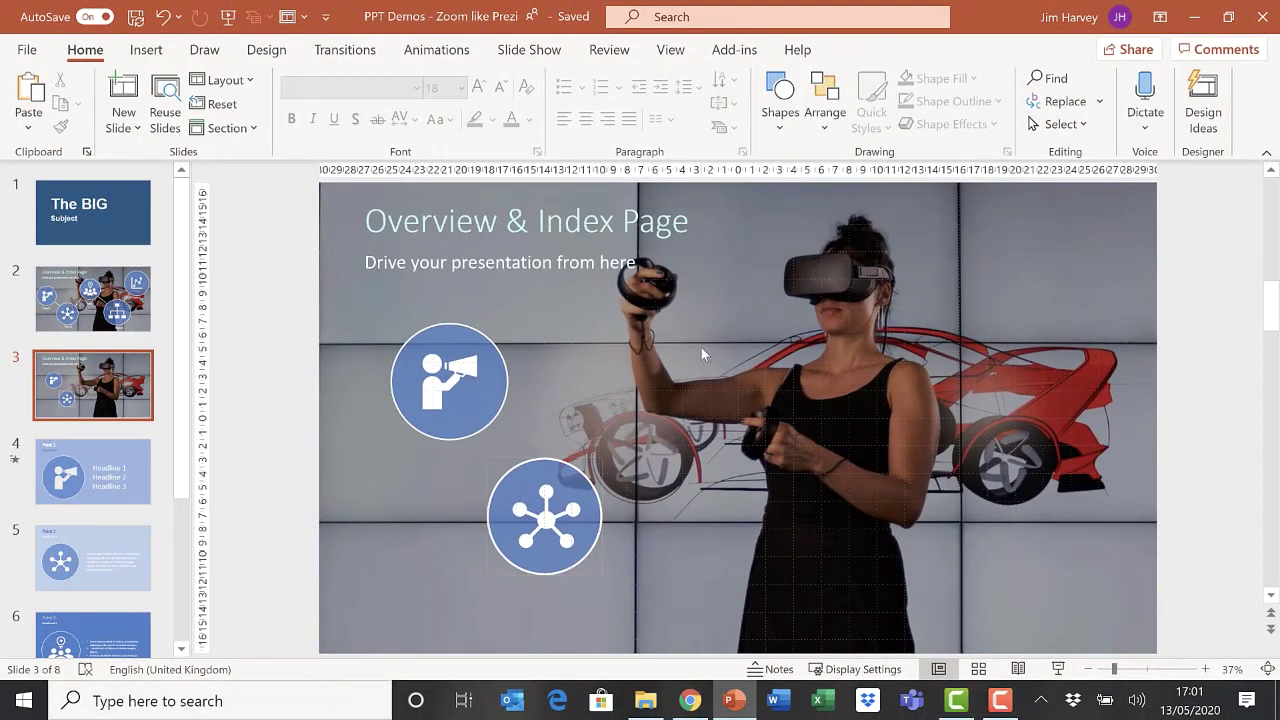
scroll(126, 491, down, 1)
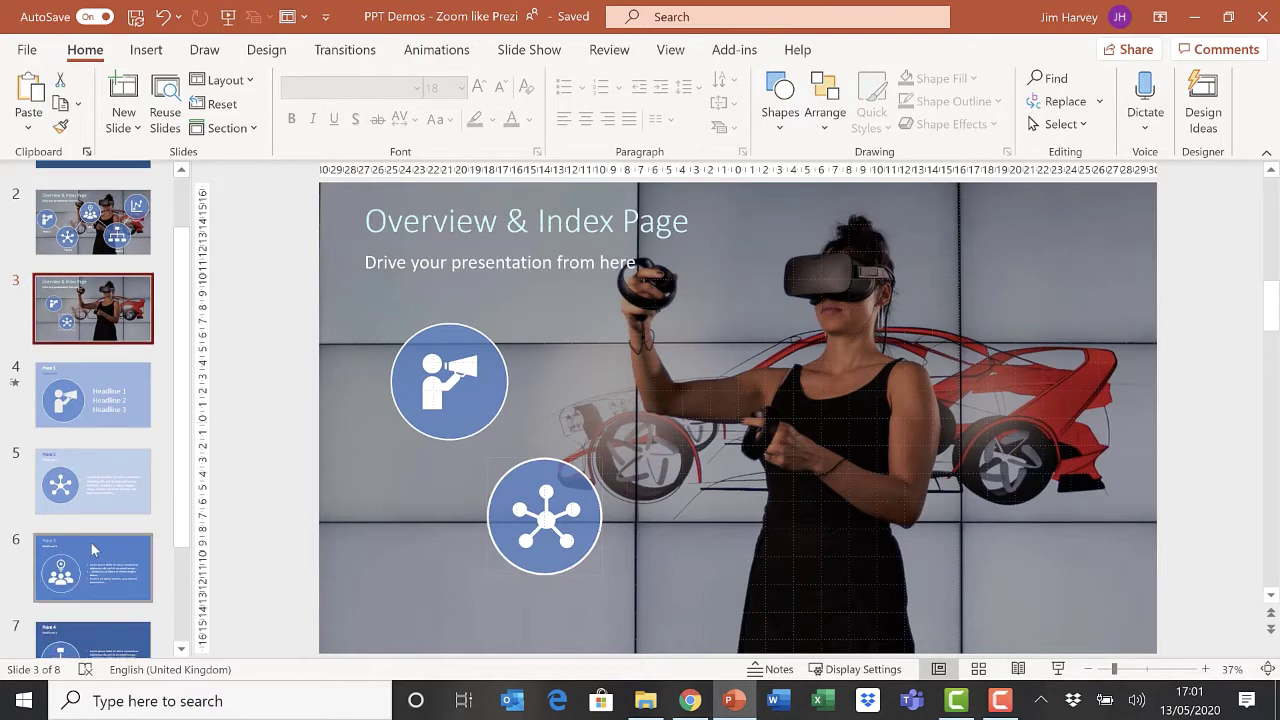
click(93, 565)
key(Up)
key(Up)
key(Up)
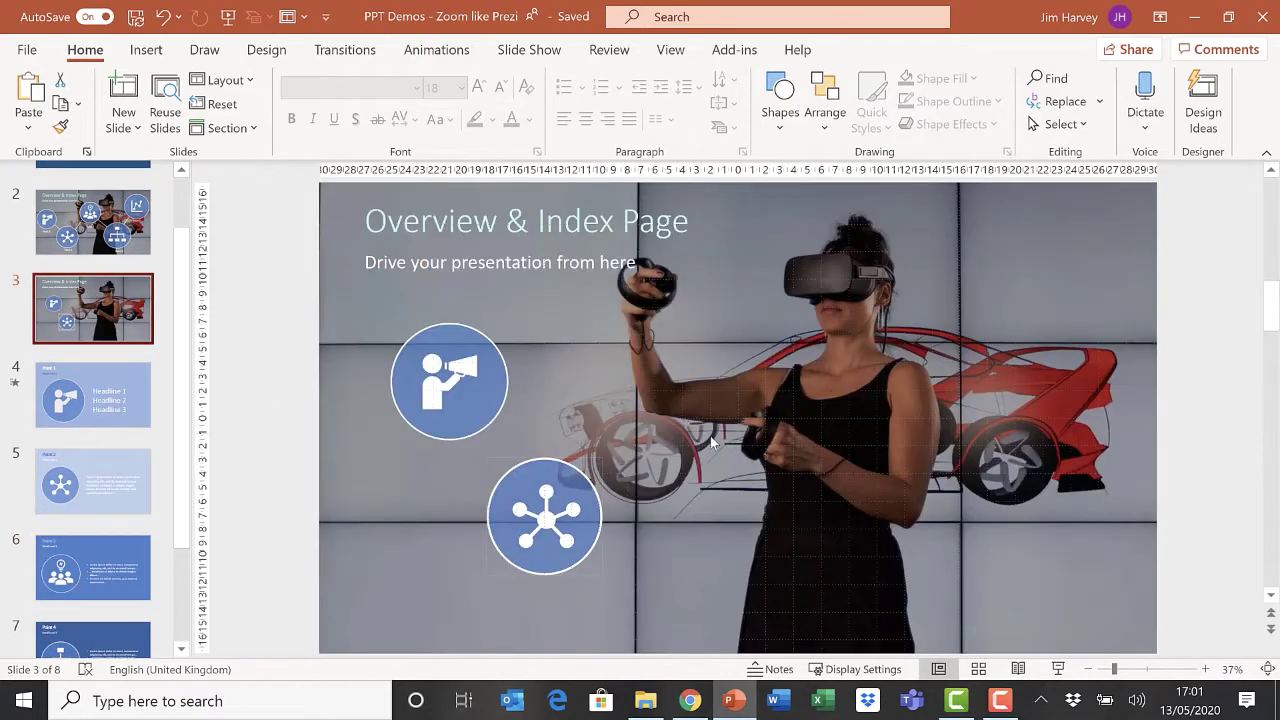
right_click(729, 436)
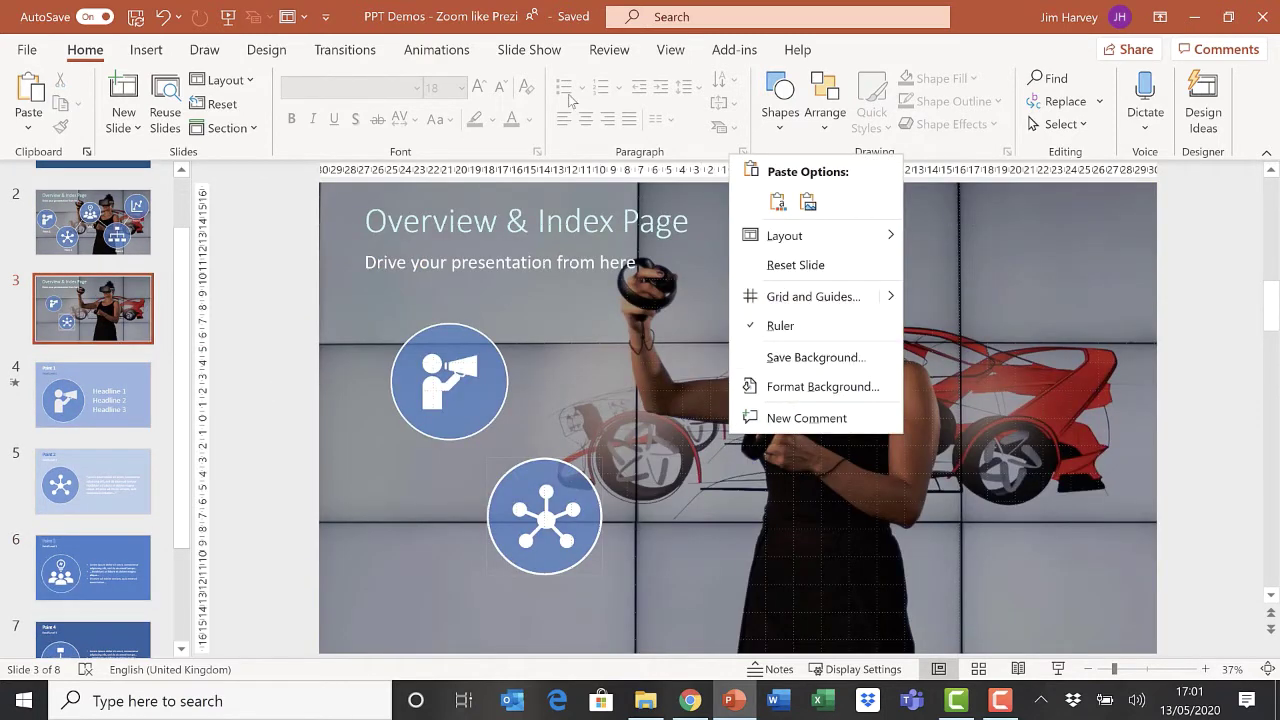
click(146, 49)
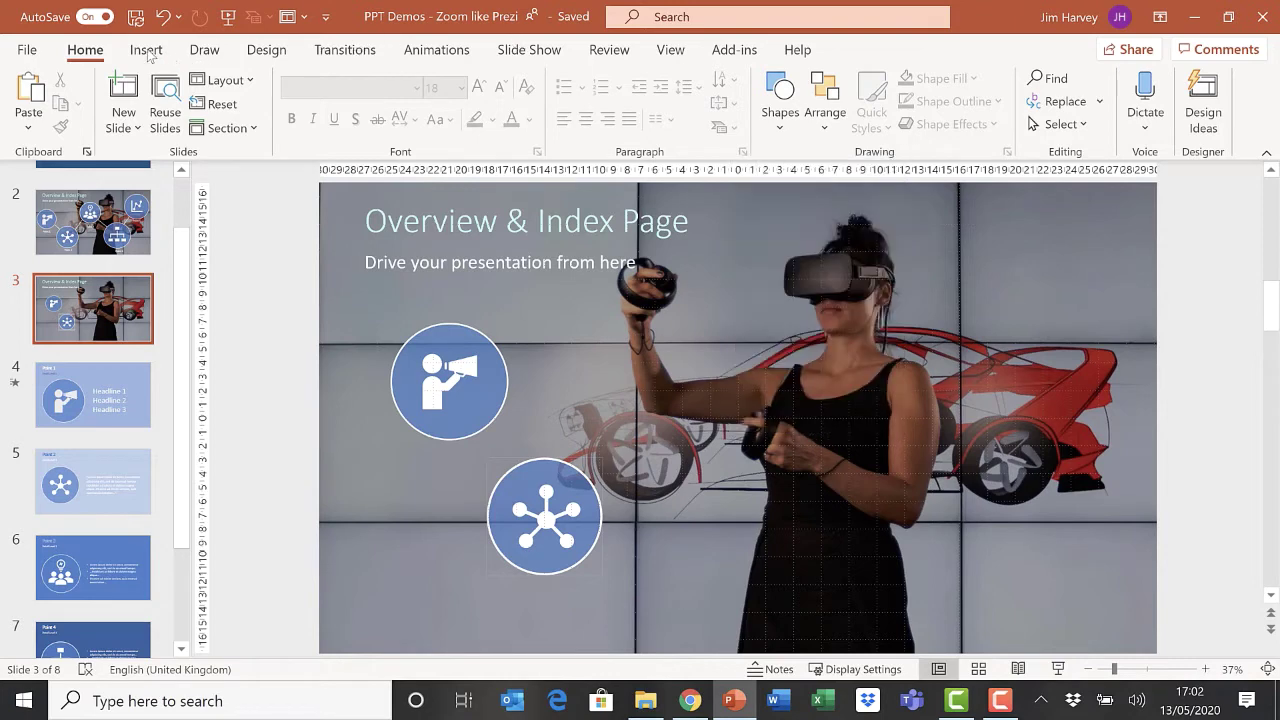
Step: Insert a slide zoom to slide 6, Point 3, on the overview slide
click(146, 49)
click(626, 110)
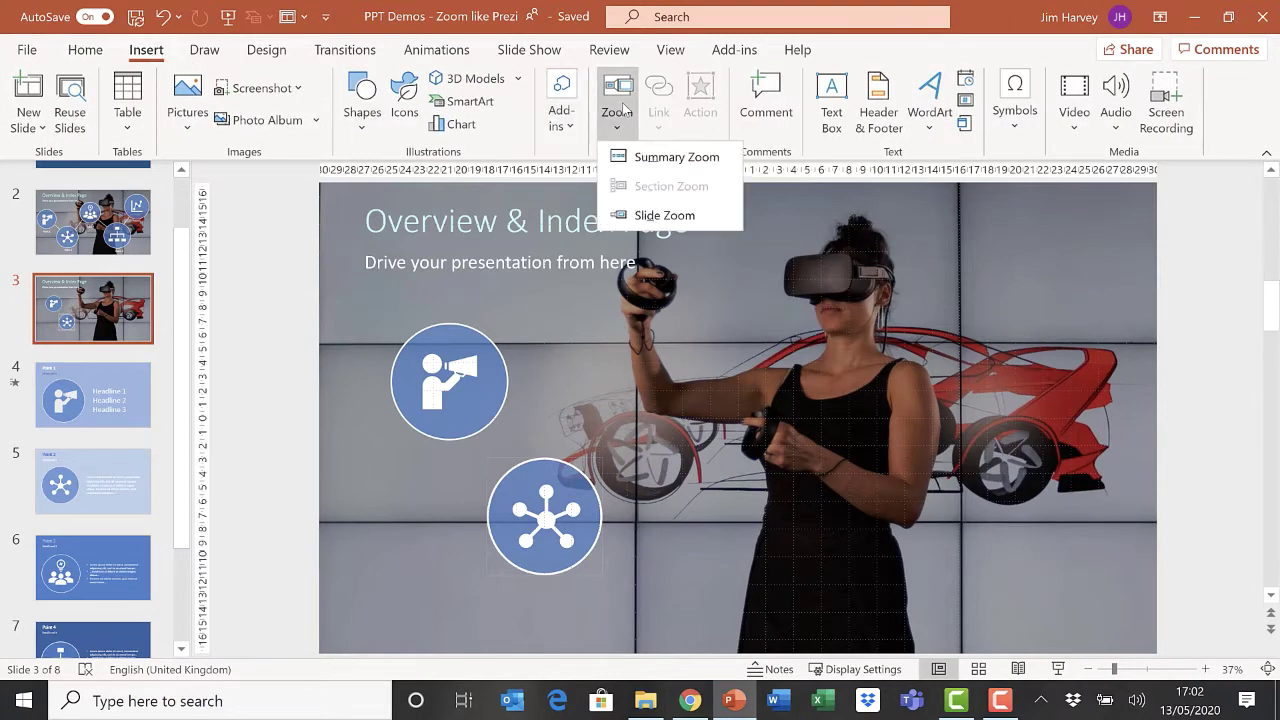
click(686, 216)
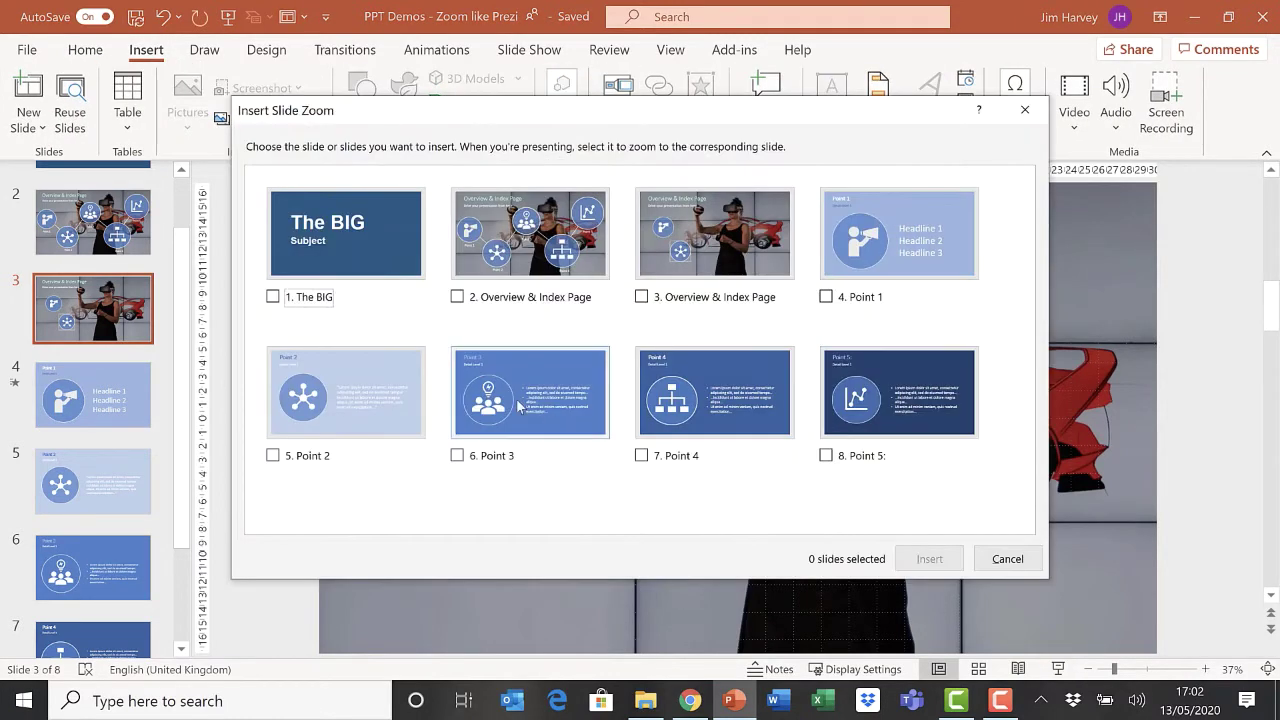
click(503, 427)
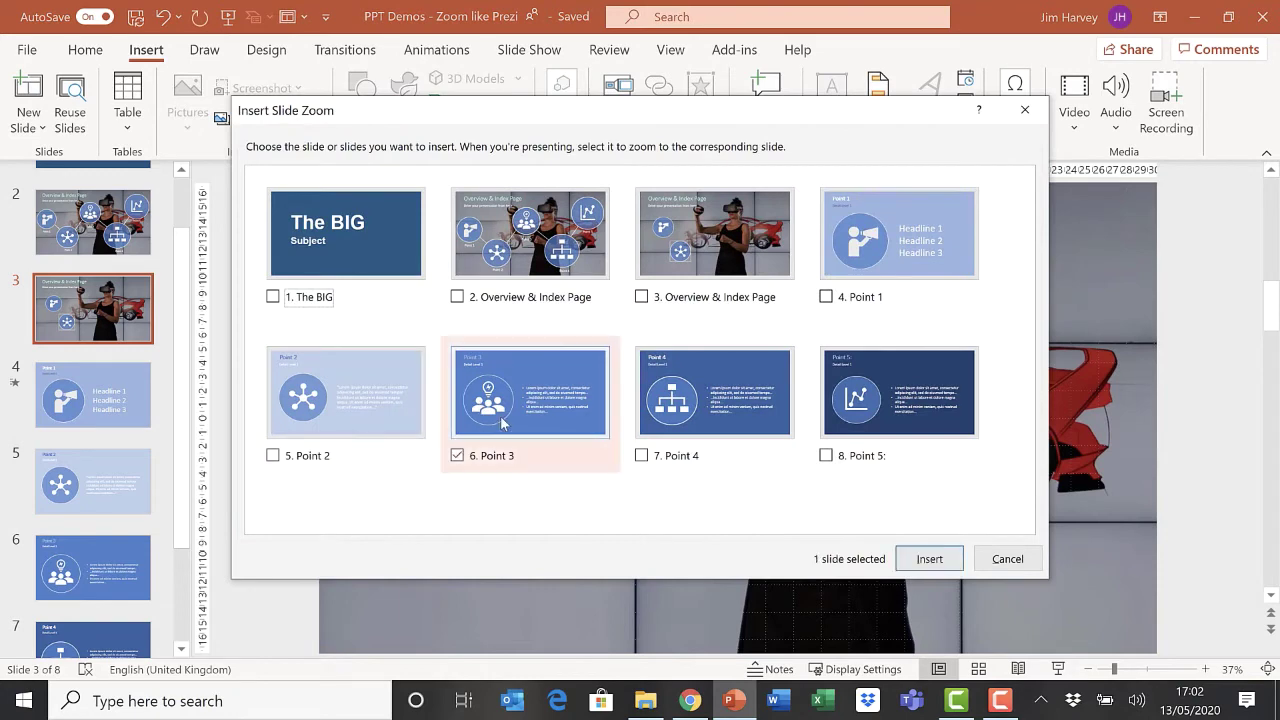
click(929, 559)
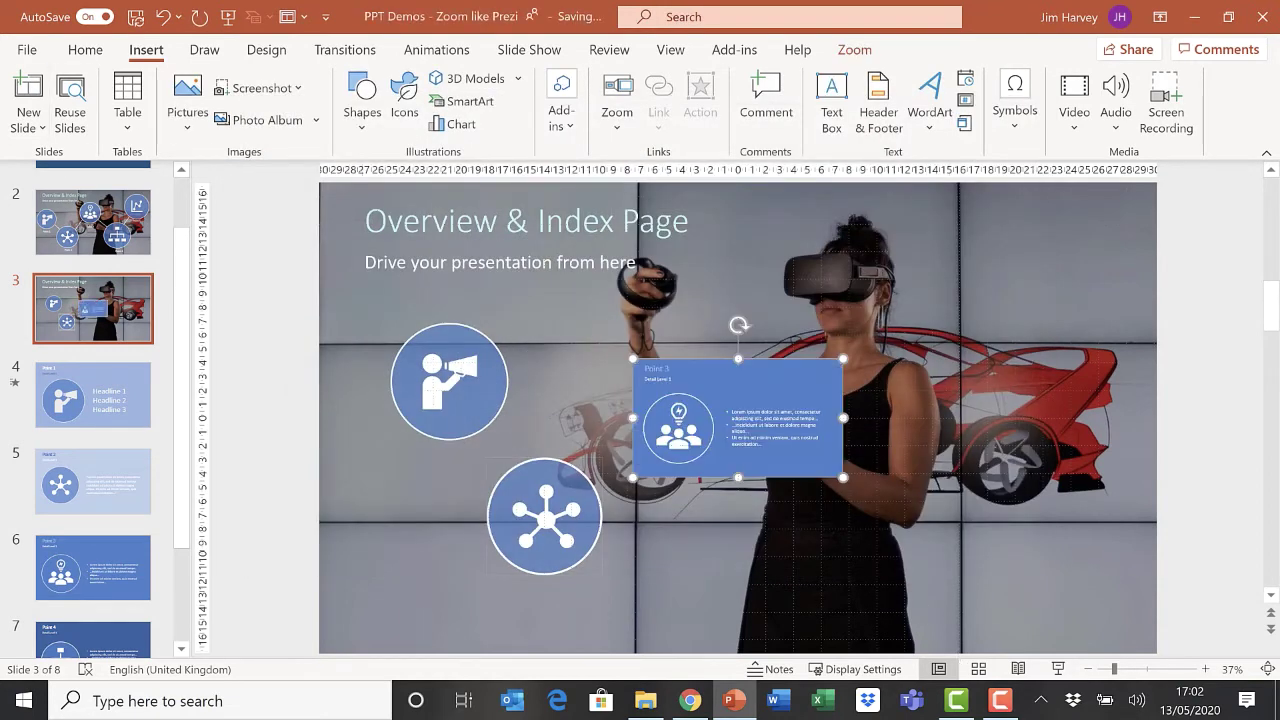
Step: Enable Return to Zoom for the Point 3 zoom and replace its image with the picture A2 from the Zoom folder
click(852, 52)
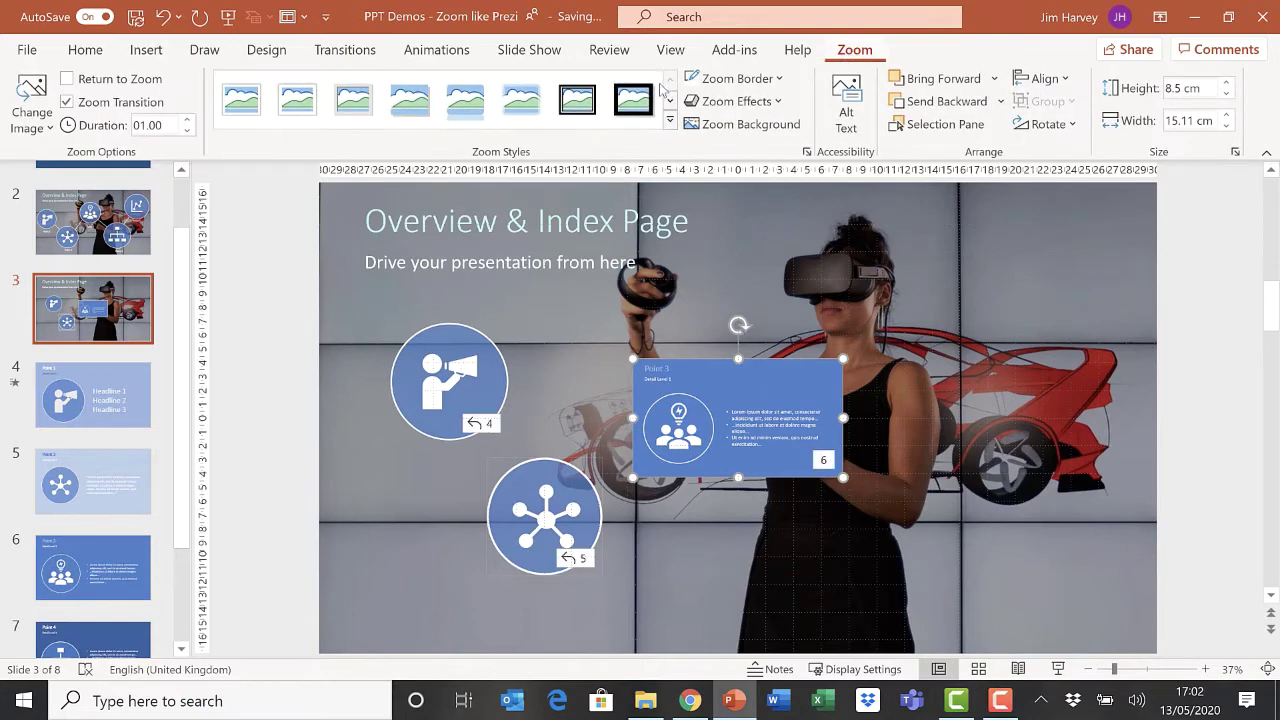
click(117, 82)
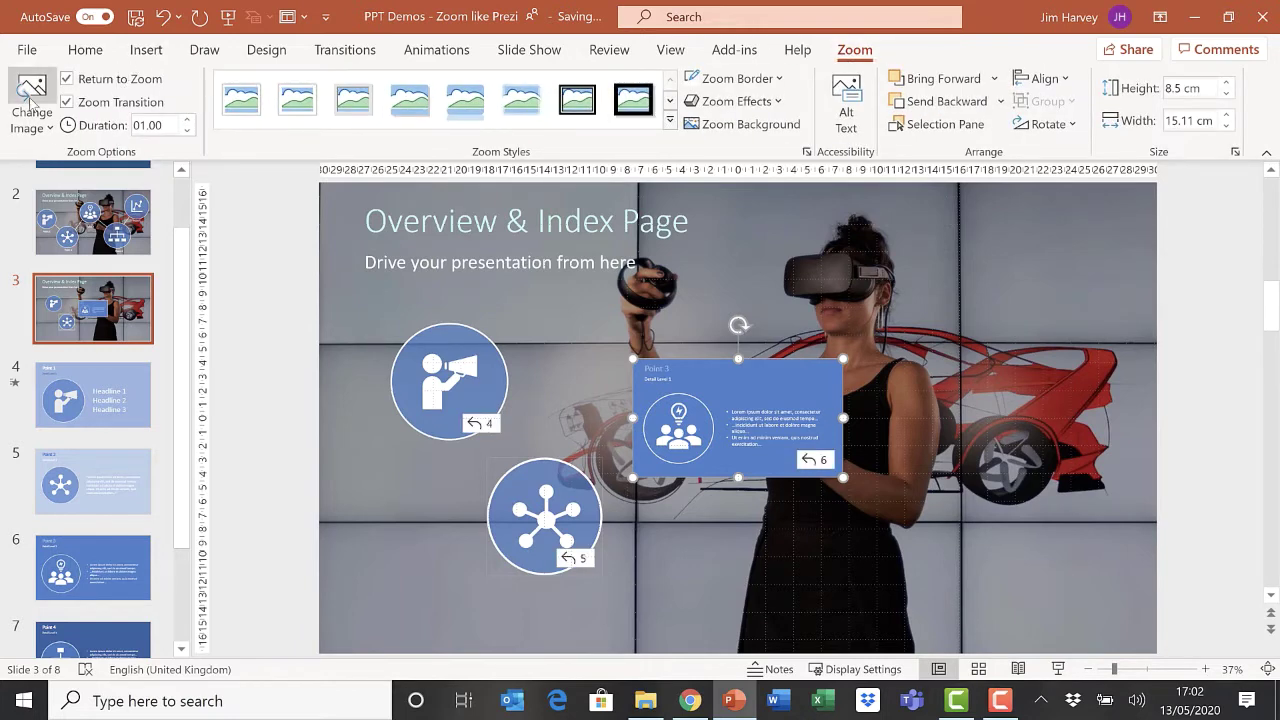
click(30, 92)
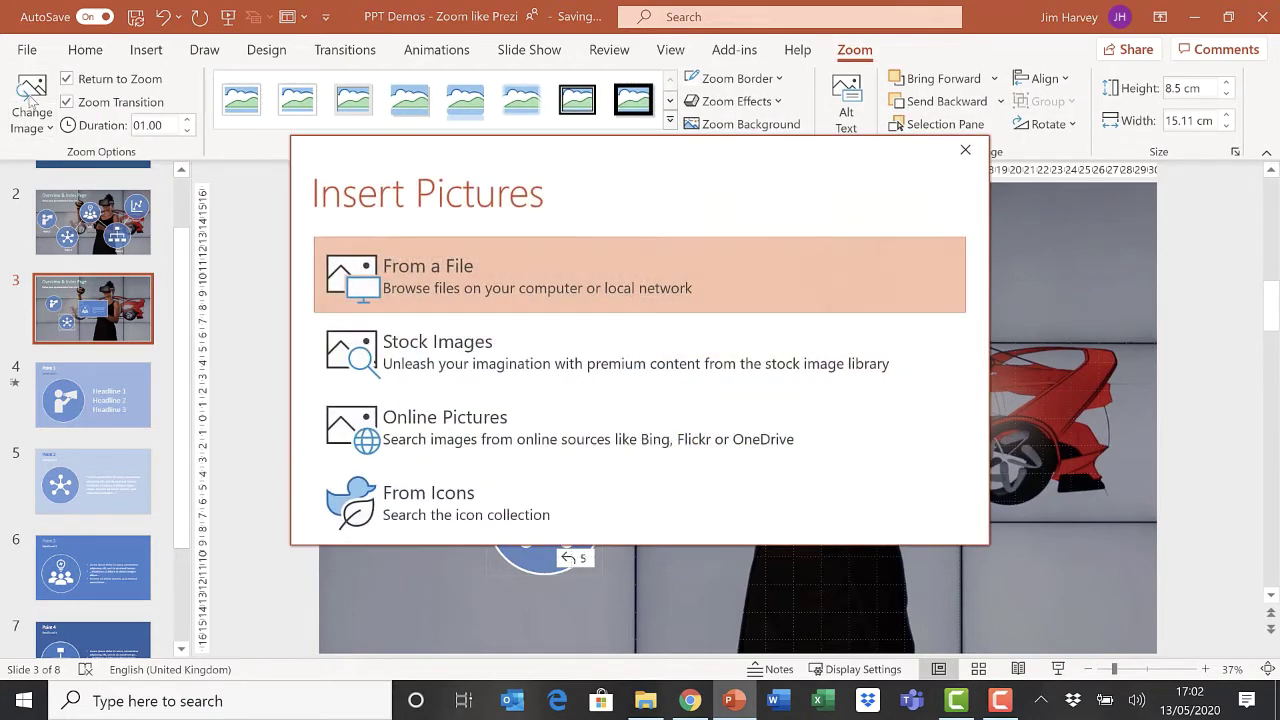
click(496, 275)
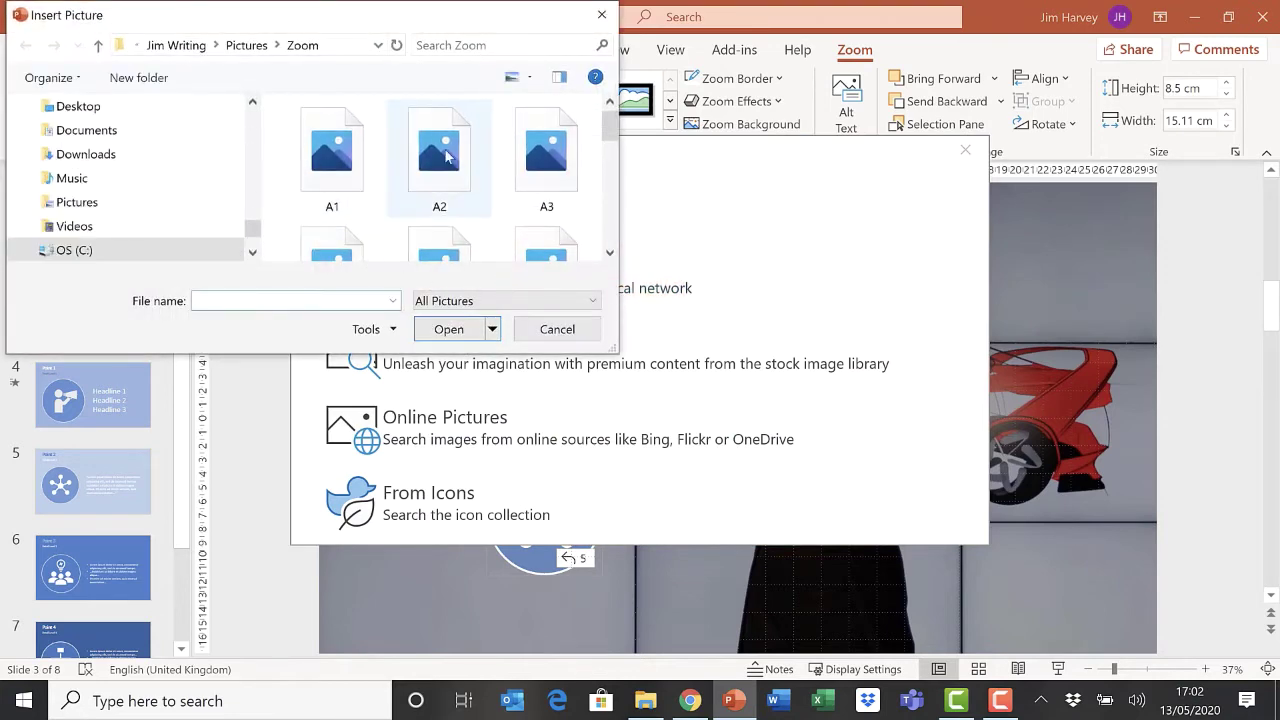
click(446, 157)
click(448, 329)
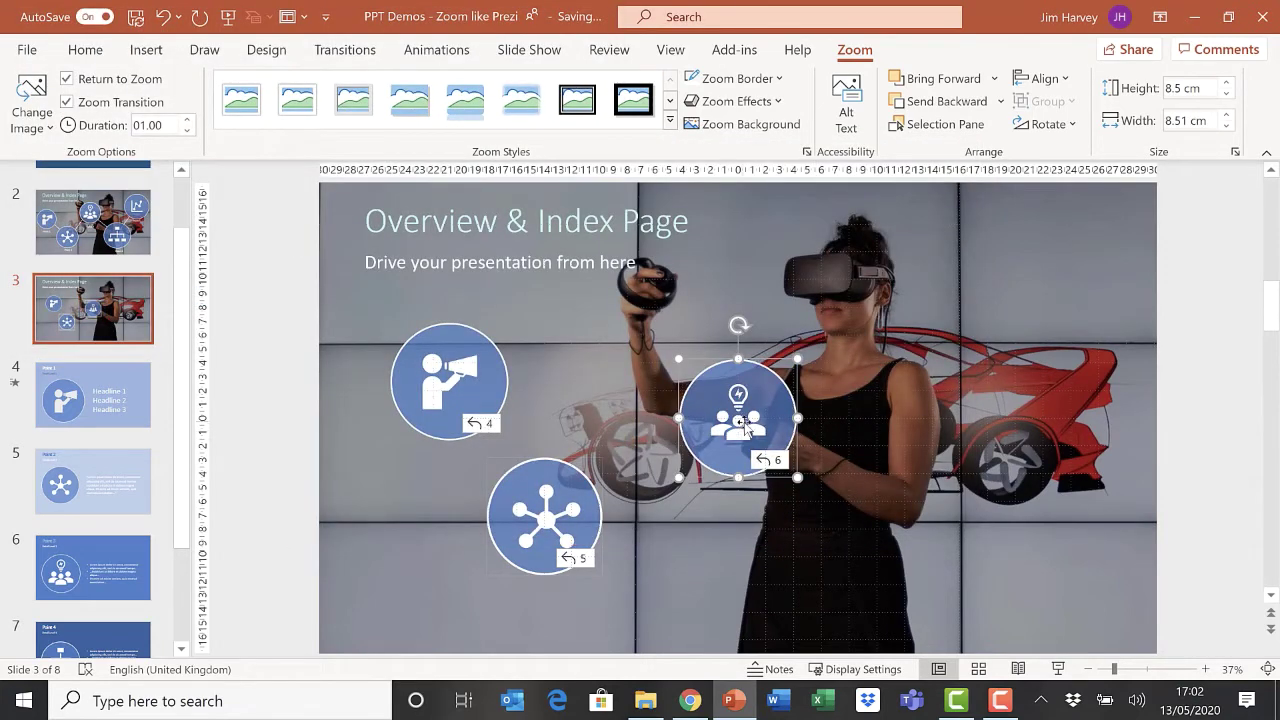
Step: Move the Point 3 people circle slightly up and left, and insert a slide zoom to slide 7, Point 4
drag(772, 418, 758, 394)
click(1028, 352)
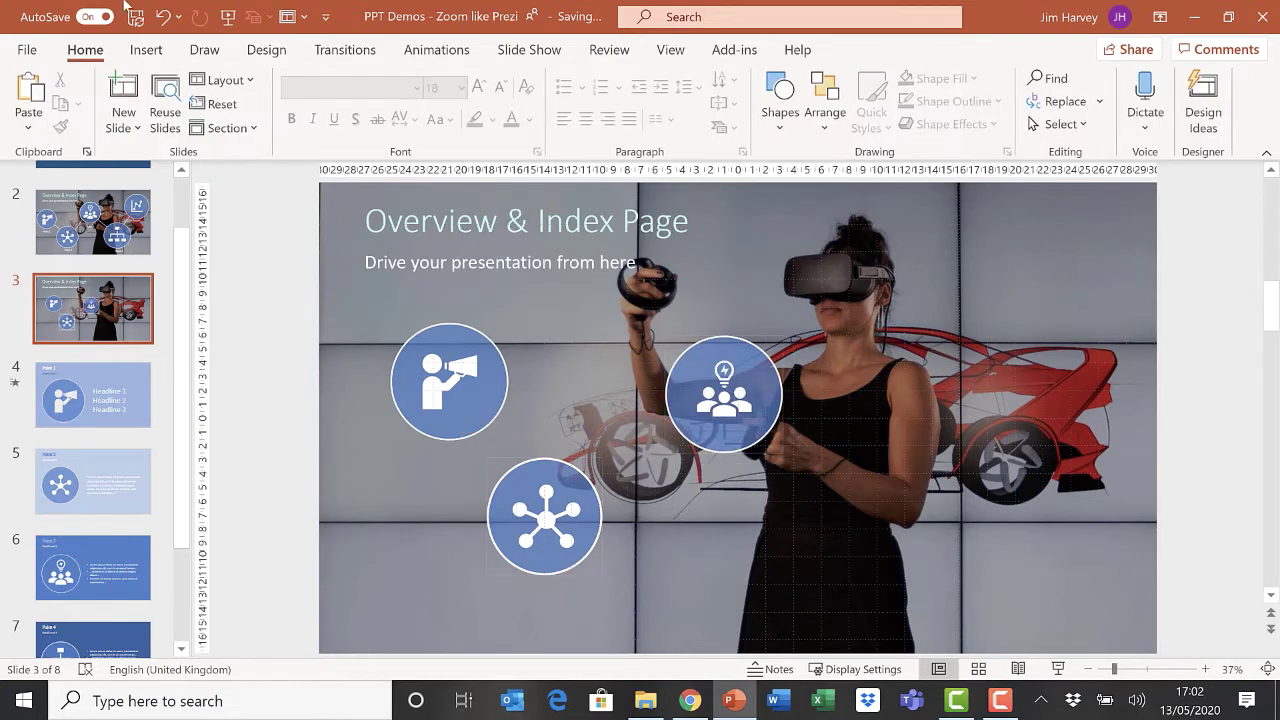
click(146, 49)
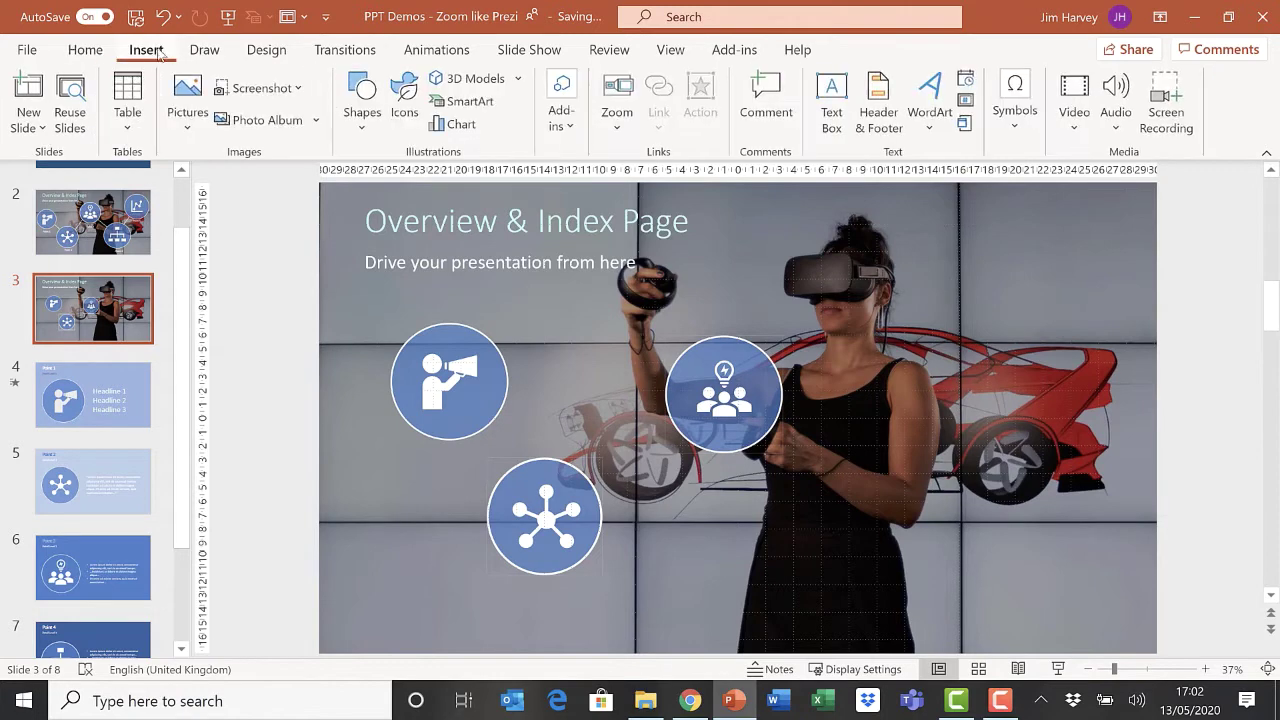
click(617, 102)
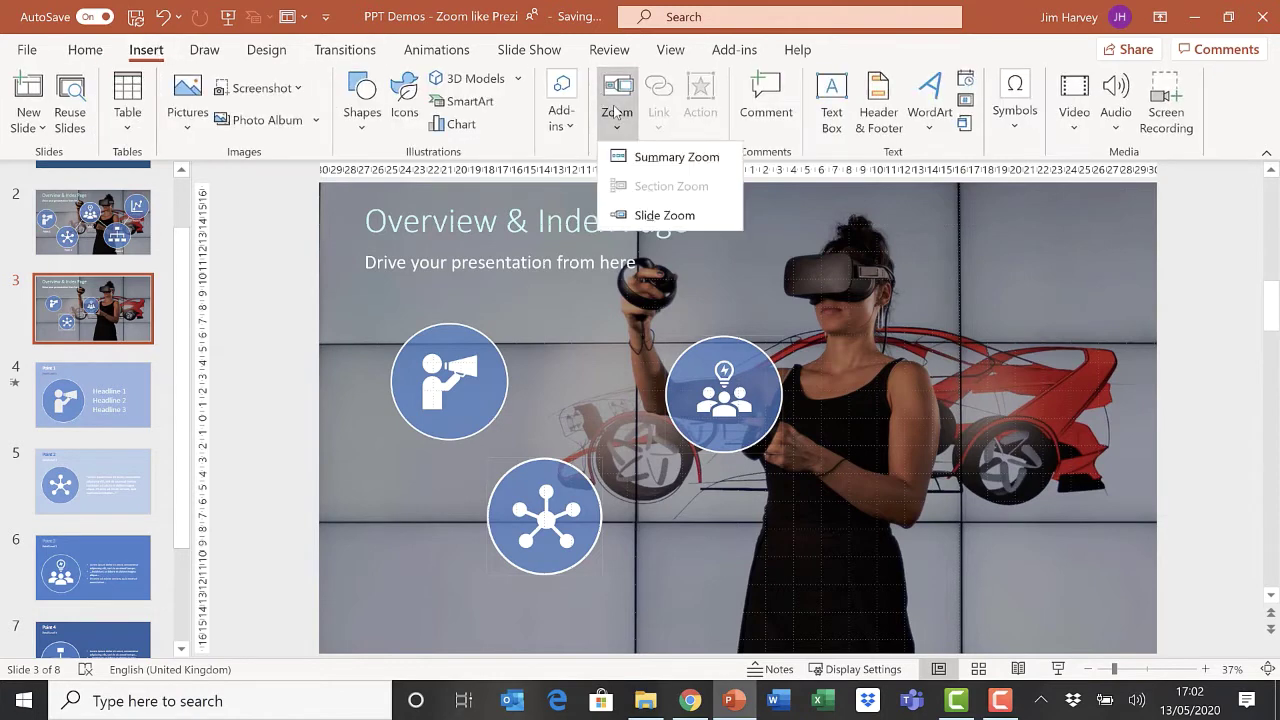
click(670, 211)
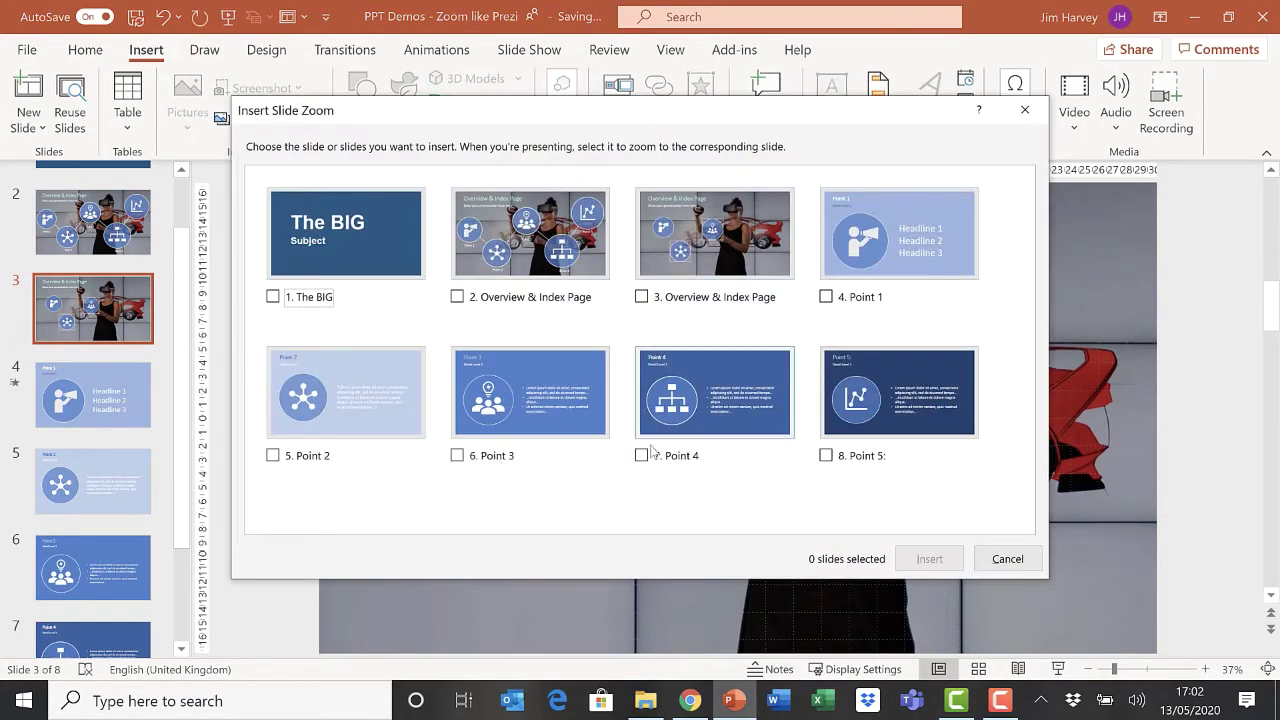
click(643, 456)
click(929, 559)
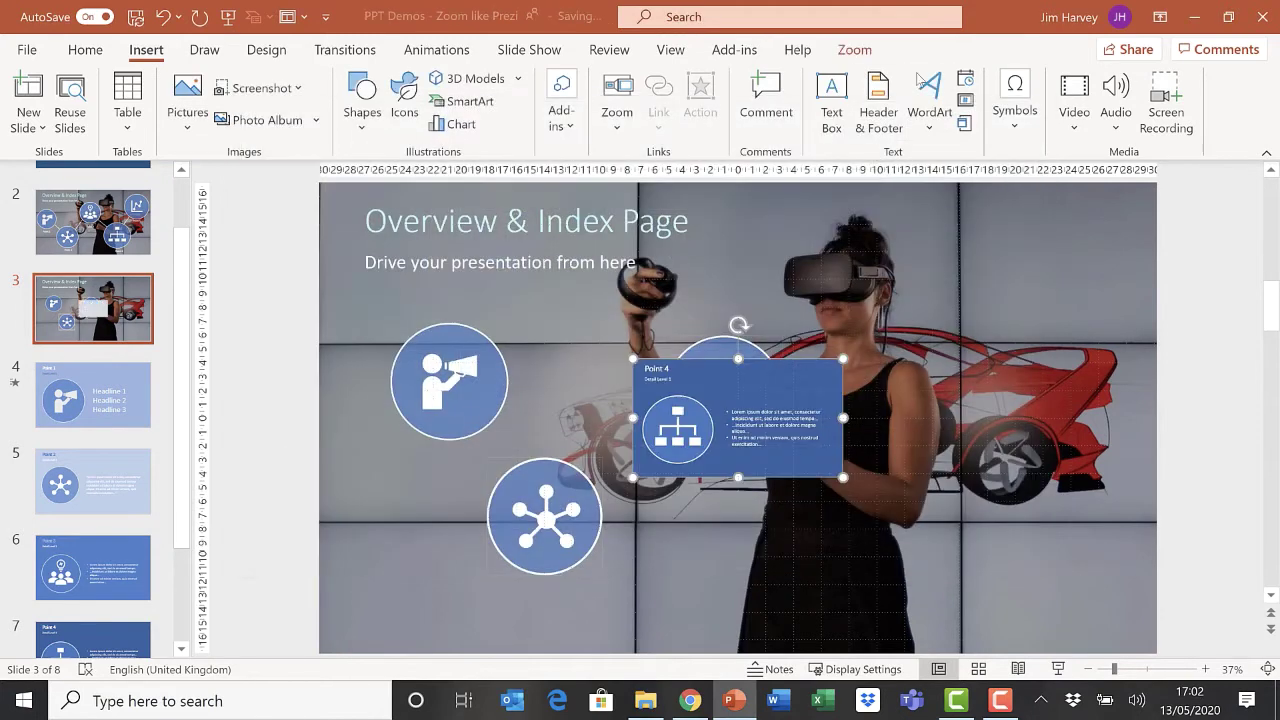
Step: Enable Return to Zoom for the Point 4 zoom and replace its image with the picture A3 from the Zoom folder
click(856, 52)
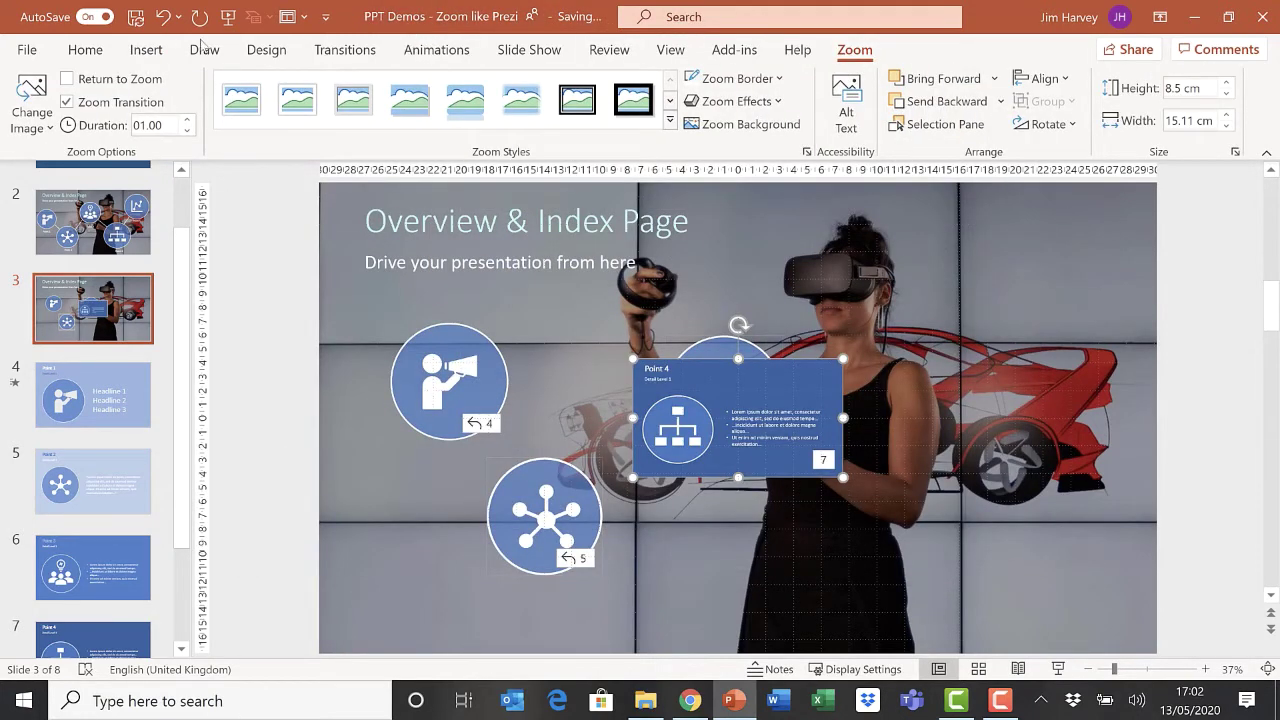
click(148, 80)
click(32, 92)
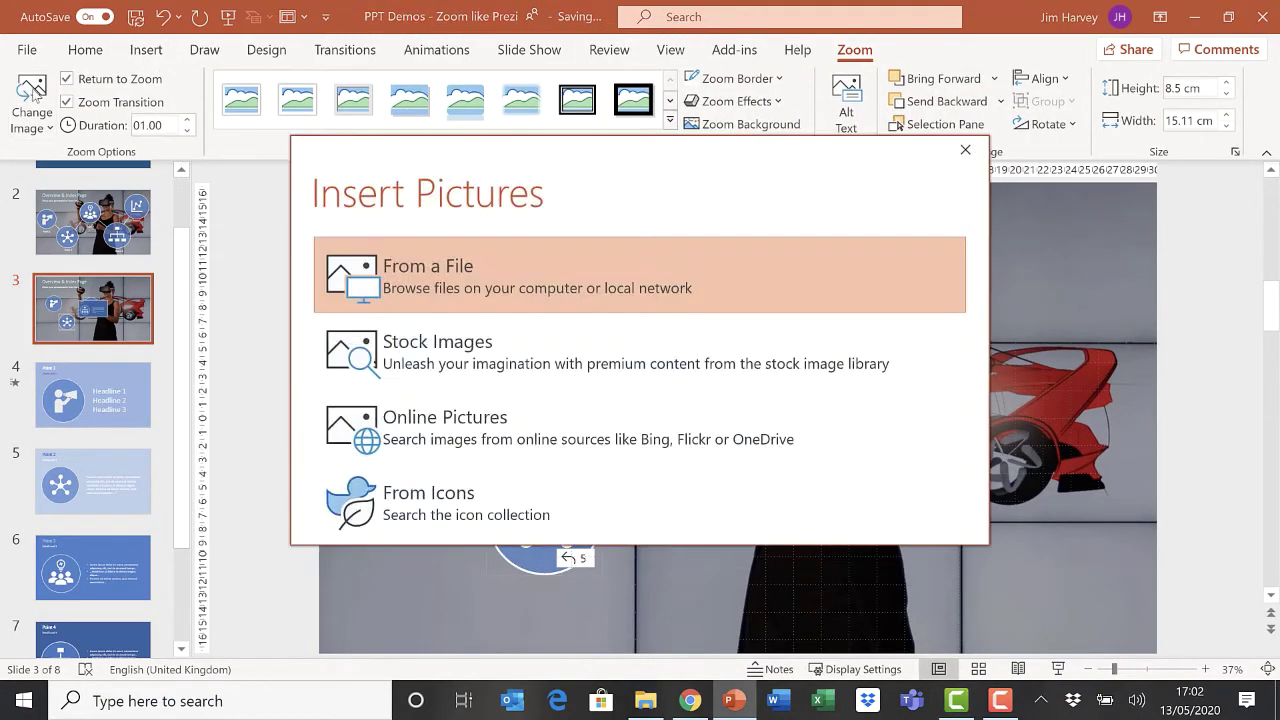
click(540, 278)
click(558, 172)
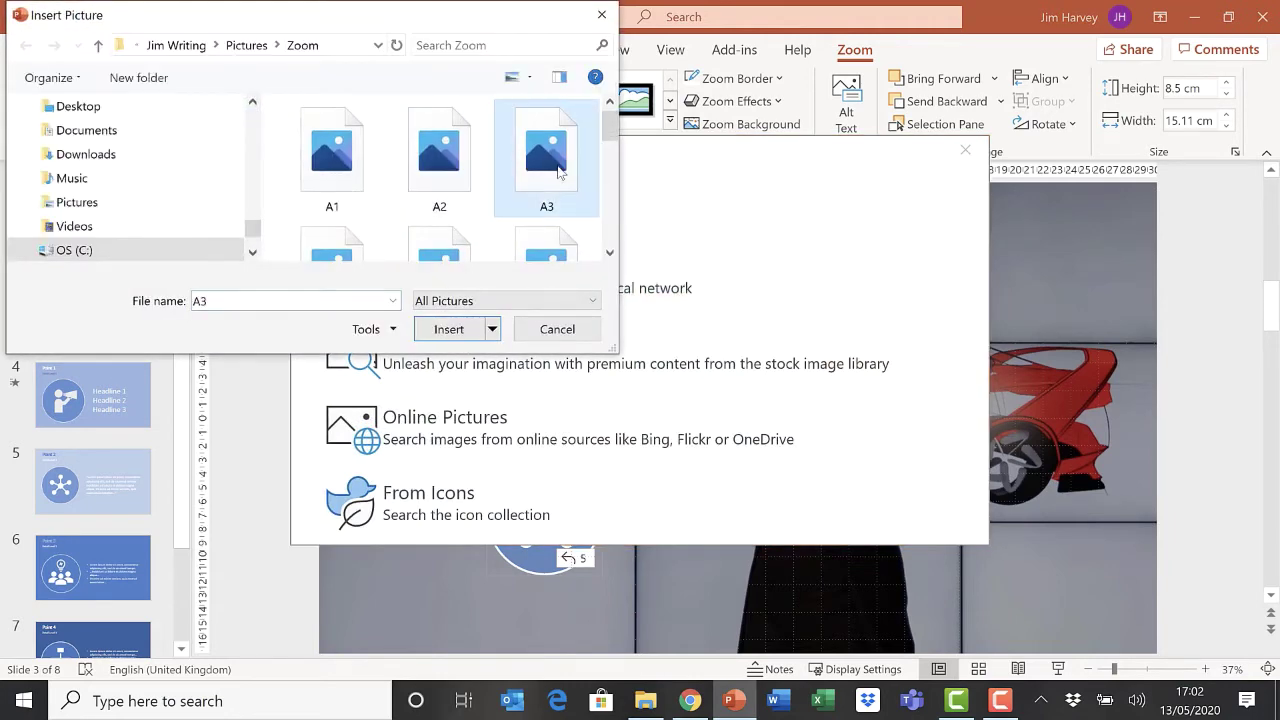
click(466, 334)
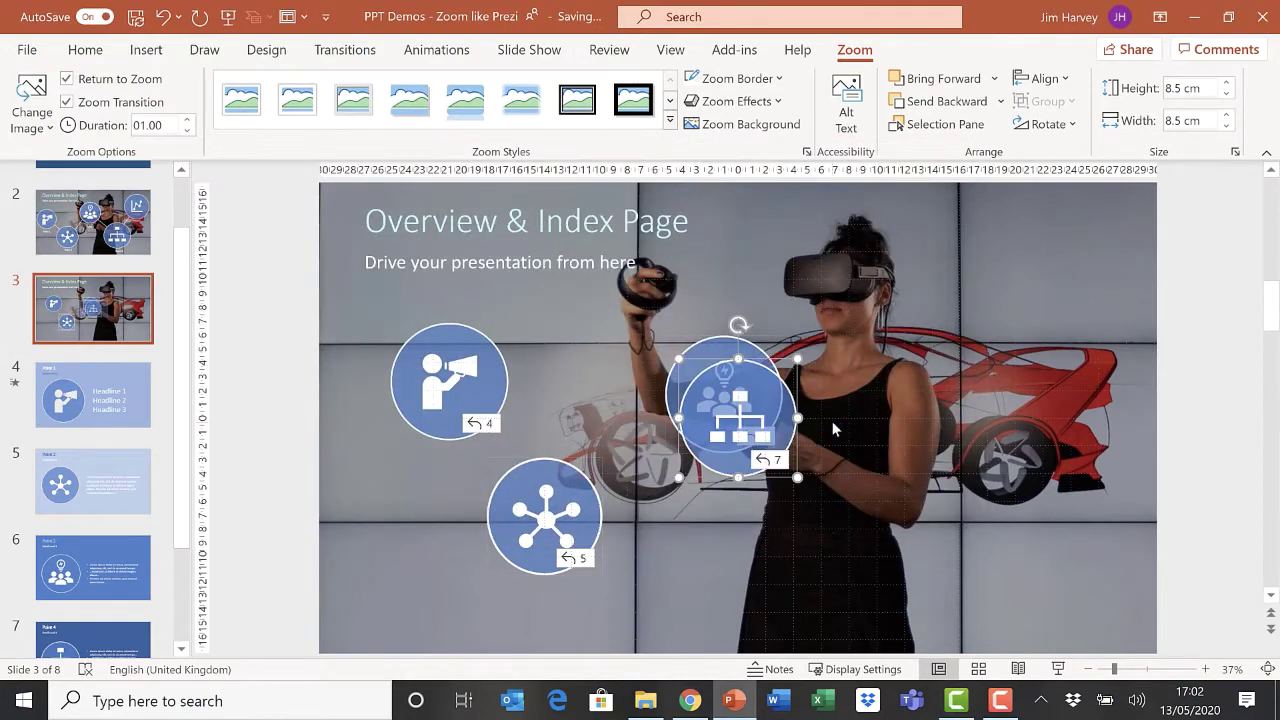
Step: Place the hierarchy circle below and right of the people circle, and insert a slide zoom to slide 8, Point 5
drag(743, 440, 897, 541)
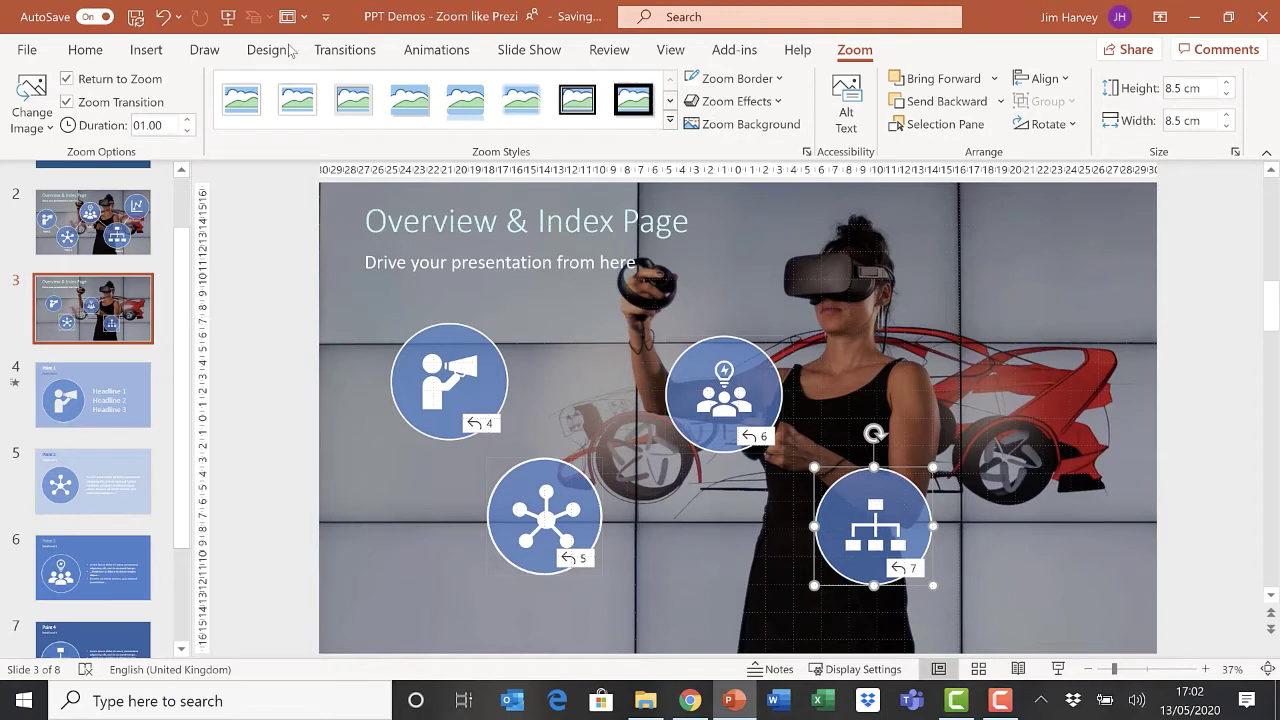
click(146, 50)
click(616, 116)
click(687, 222)
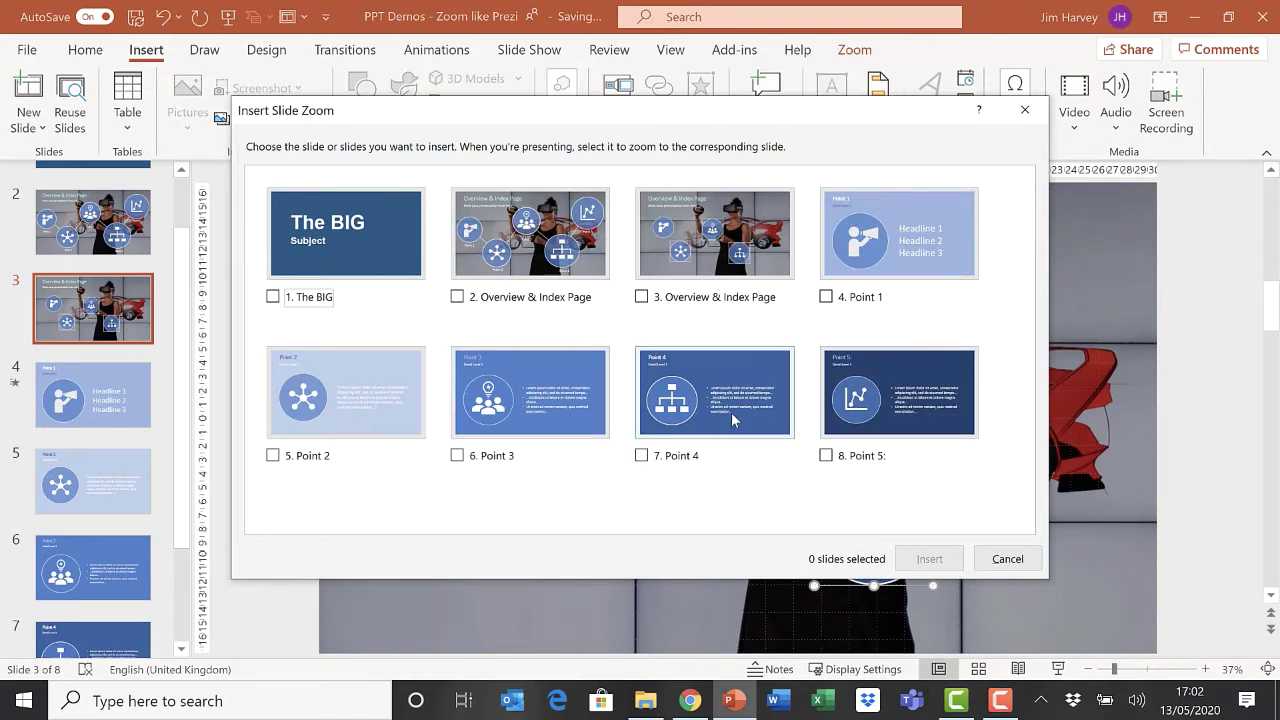
click(853, 428)
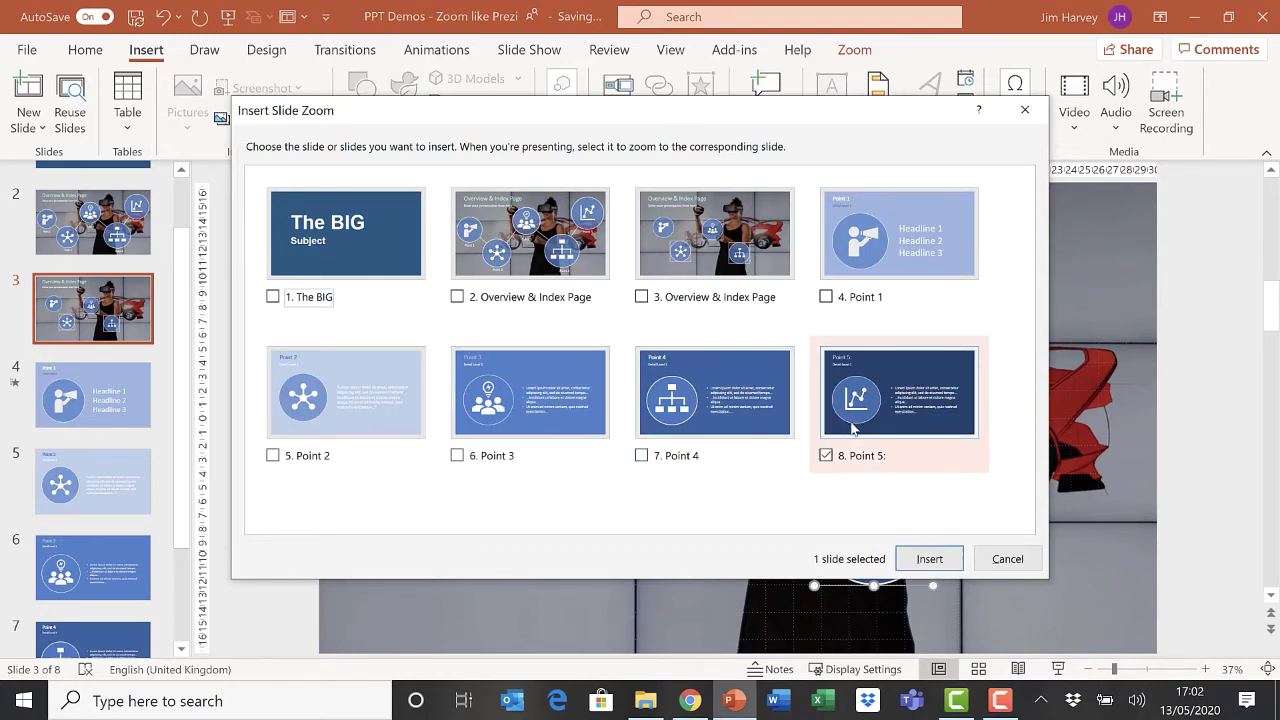
click(930, 559)
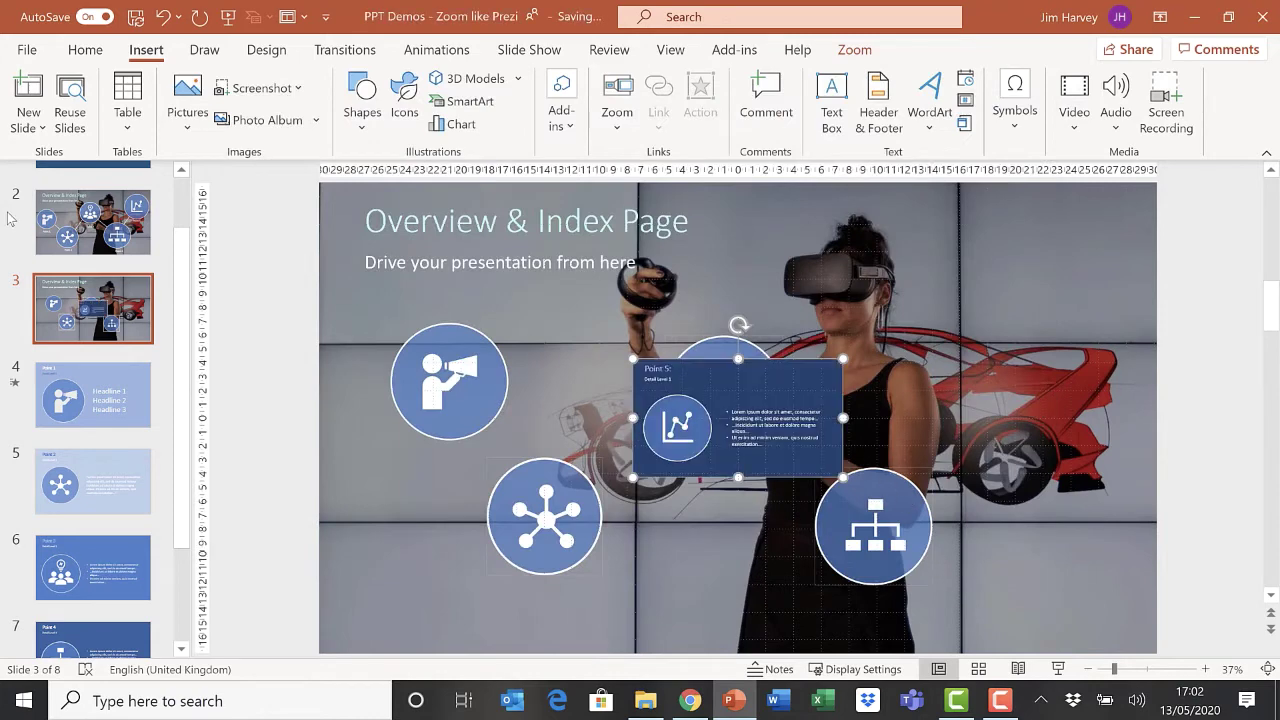
Step: Enable Return to Zoom for the Point 5 zoom and replace its image with the line-chart circle picture from the Zoom folder
click(871, 56)
click(67, 78)
click(30, 95)
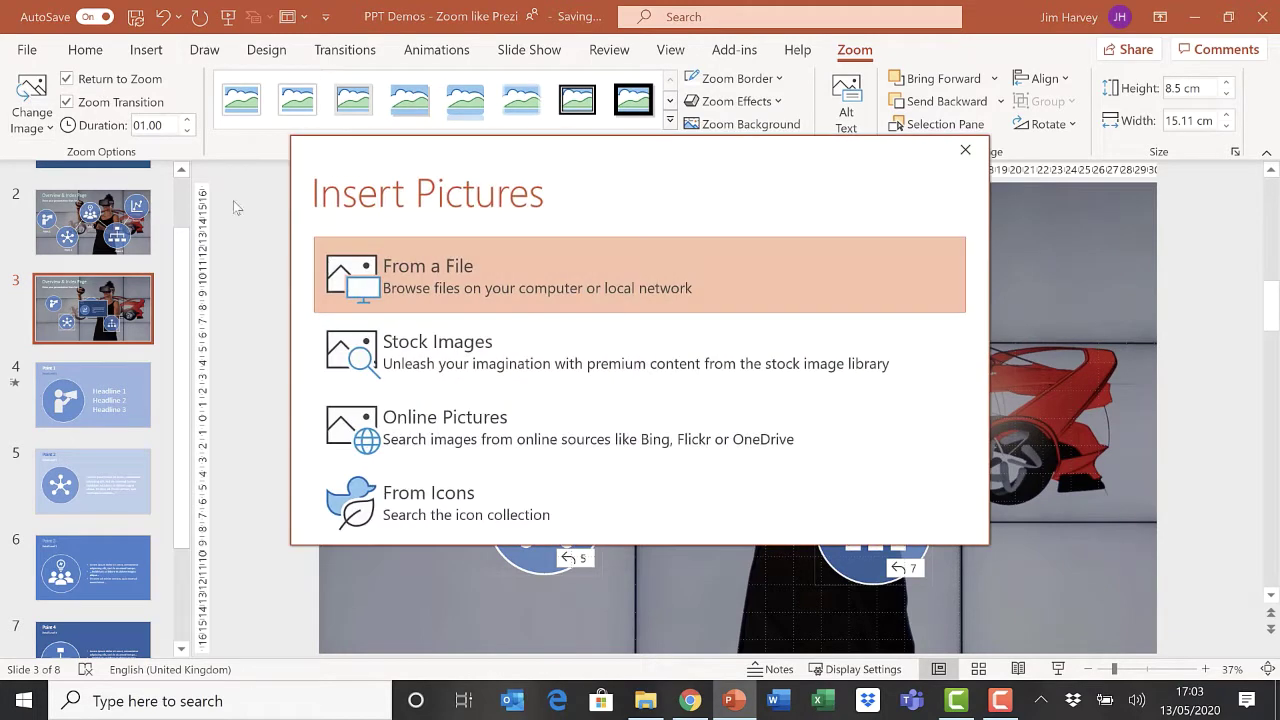
click(465, 268)
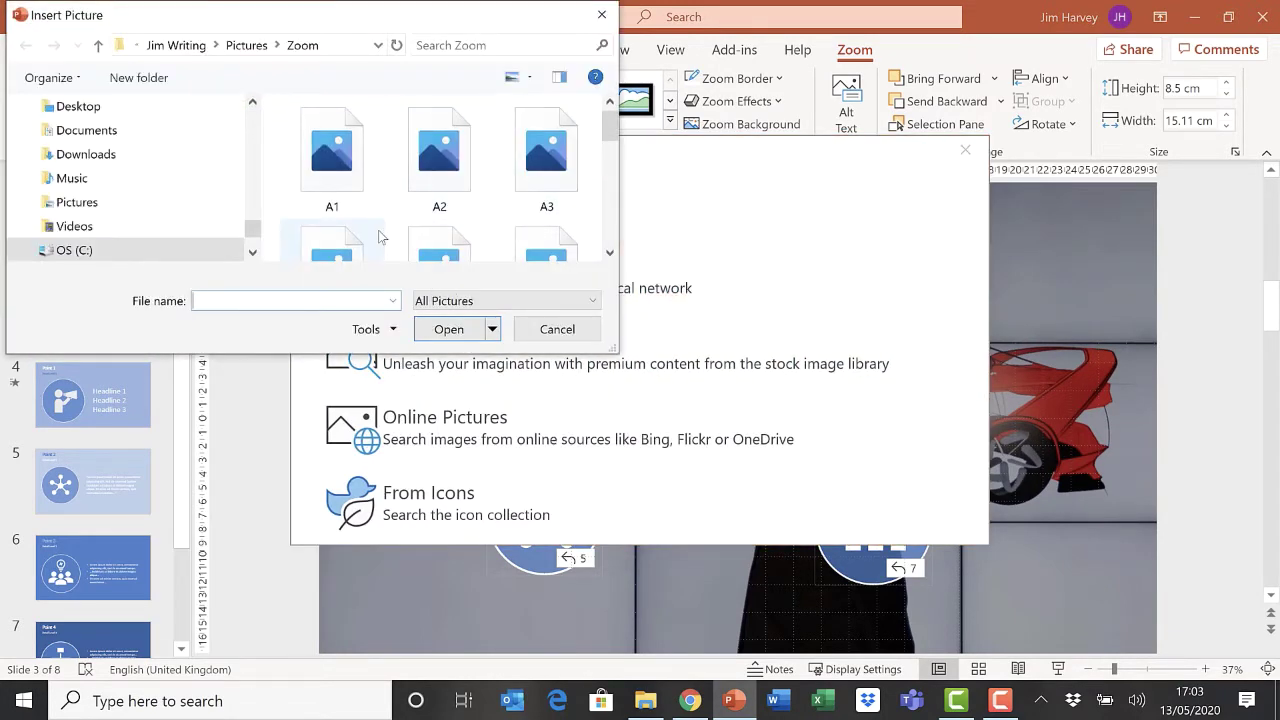
scroll(371, 207, down, 1)
click(337, 218)
click(449, 329)
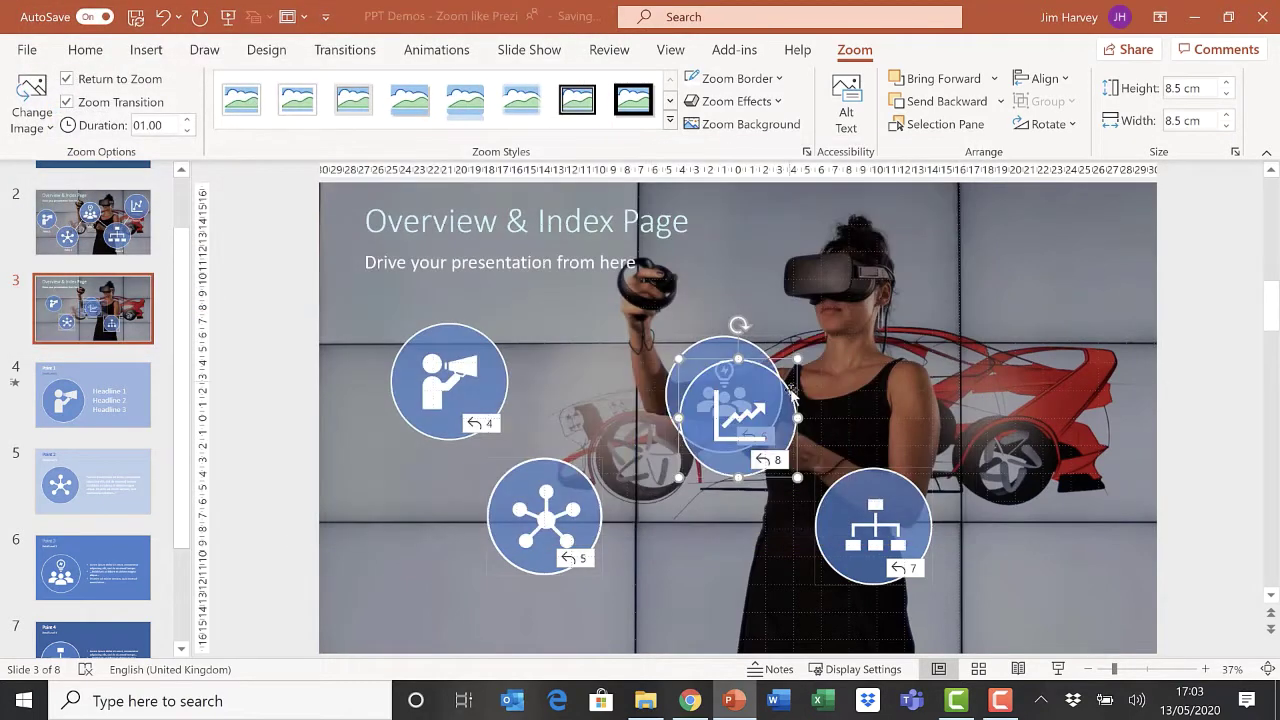
Step: Place the chart circle above the hierarchy circle over the red car, and test the zooms in a slide show from the overview slide
drag(740, 425, 950, 385)
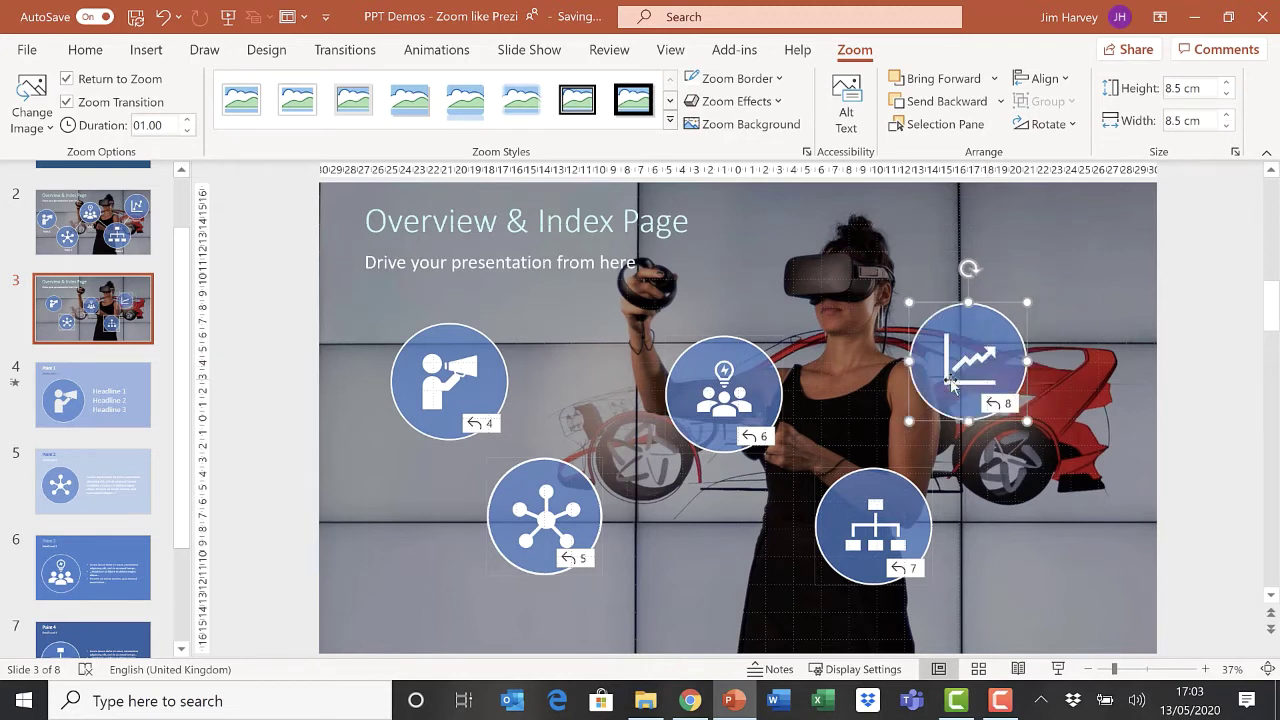
click(1058, 669)
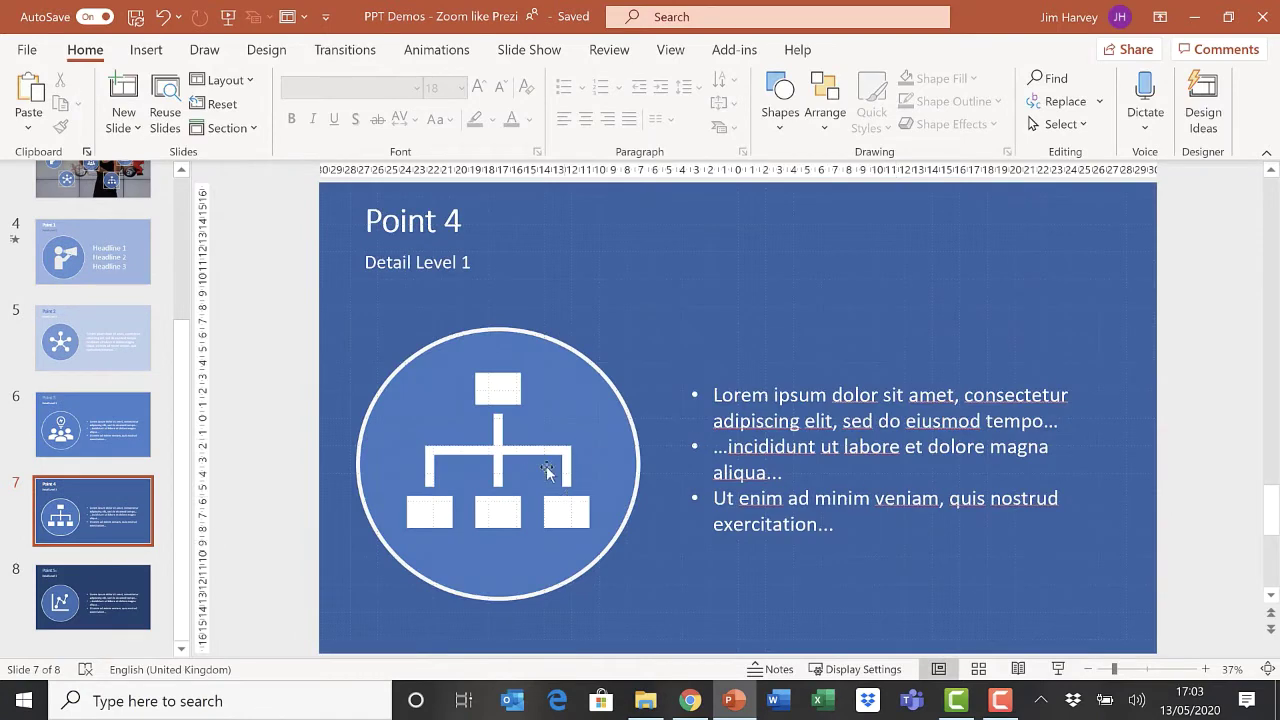
click(96, 190)
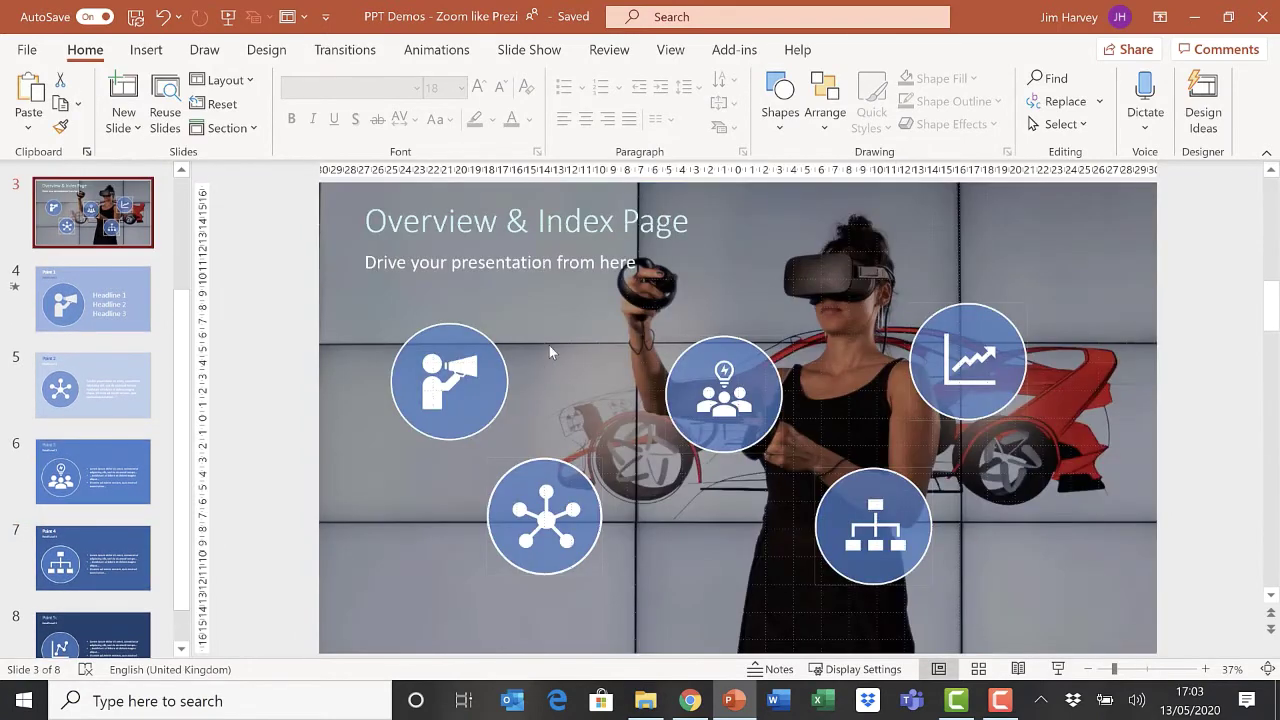
Step: Remove the outline from the network, people, chart and hierarchy zoom circles on the overview slide
click(562, 497)
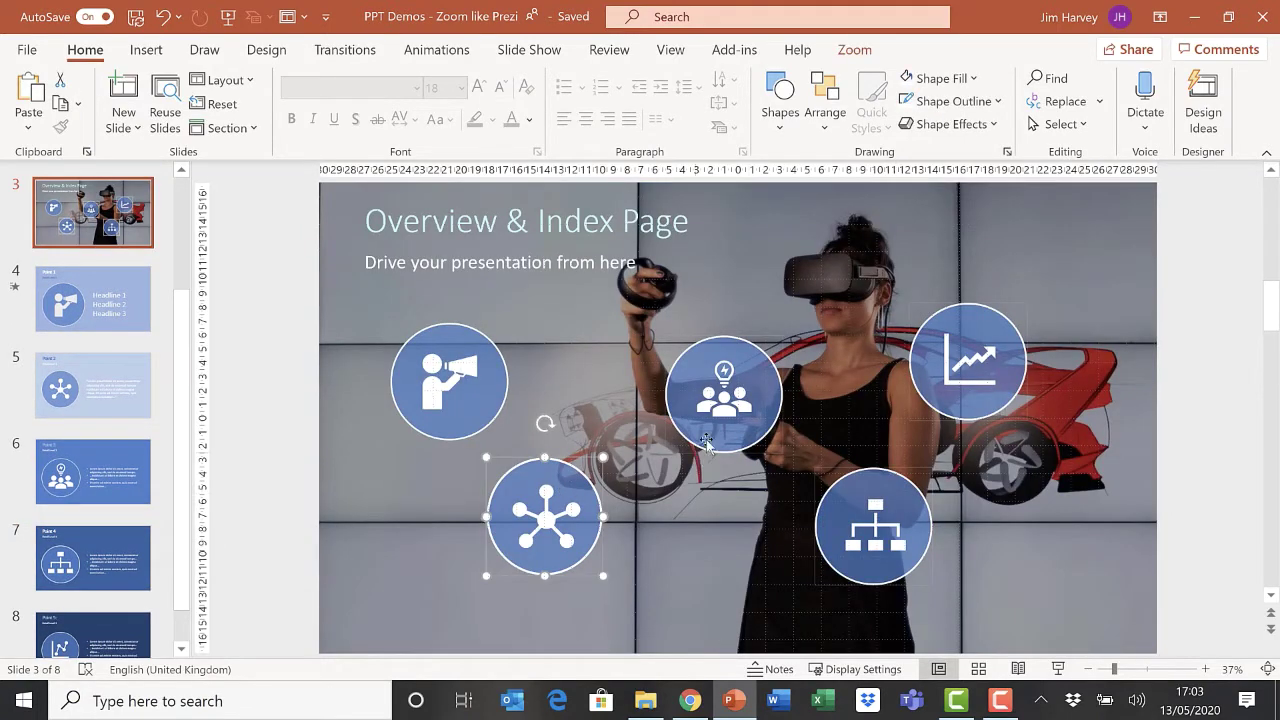
shift+click(716, 425)
shift+click(958, 366)
shift+click(885, 530)
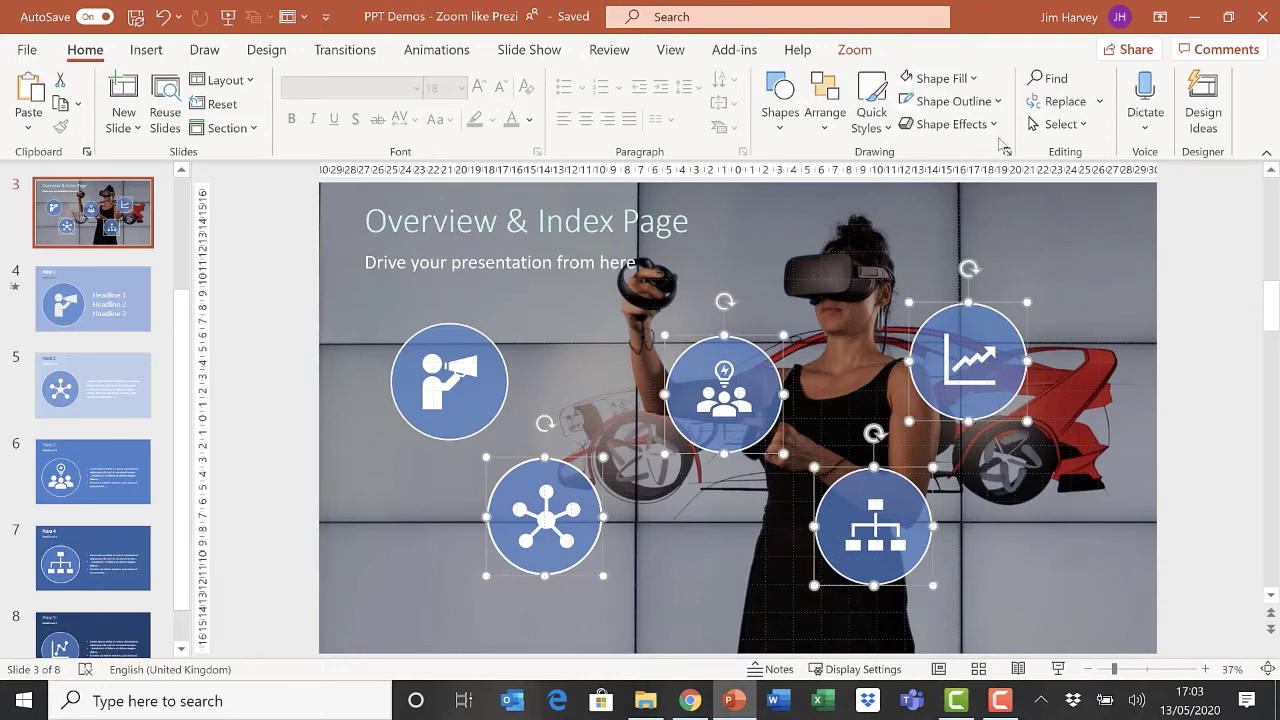
click(999, 103)
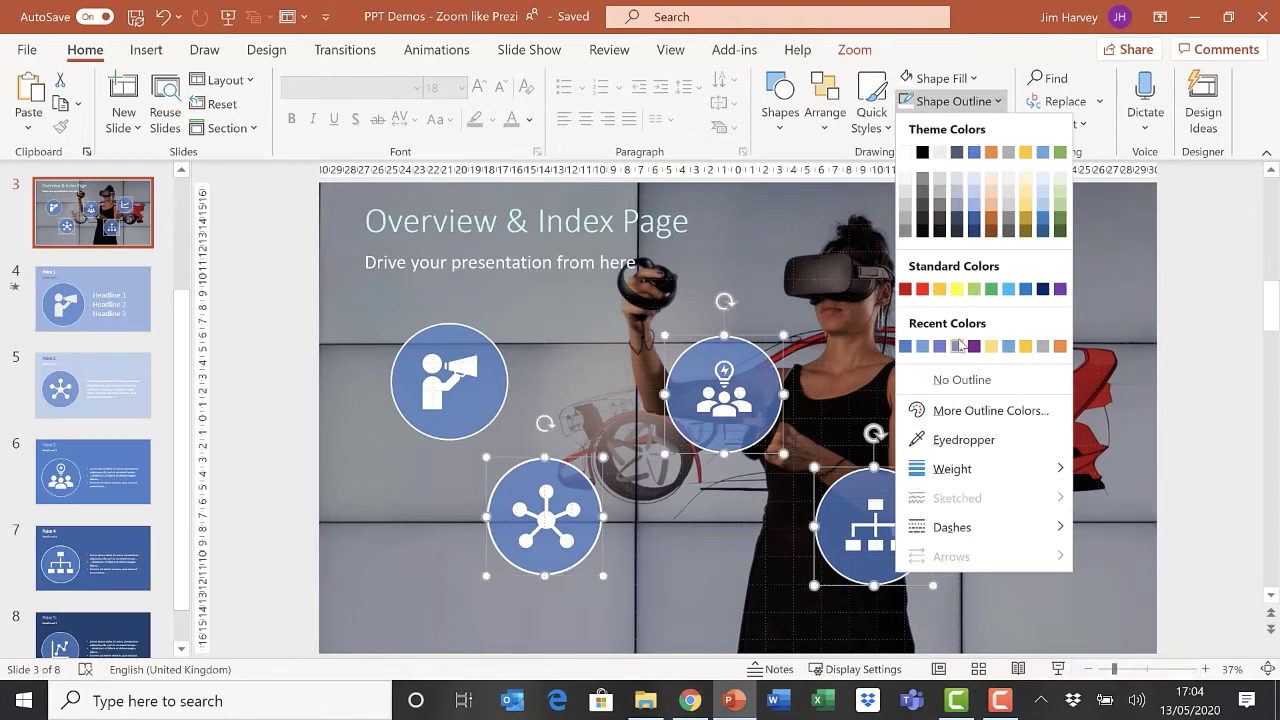
click(945, 379)
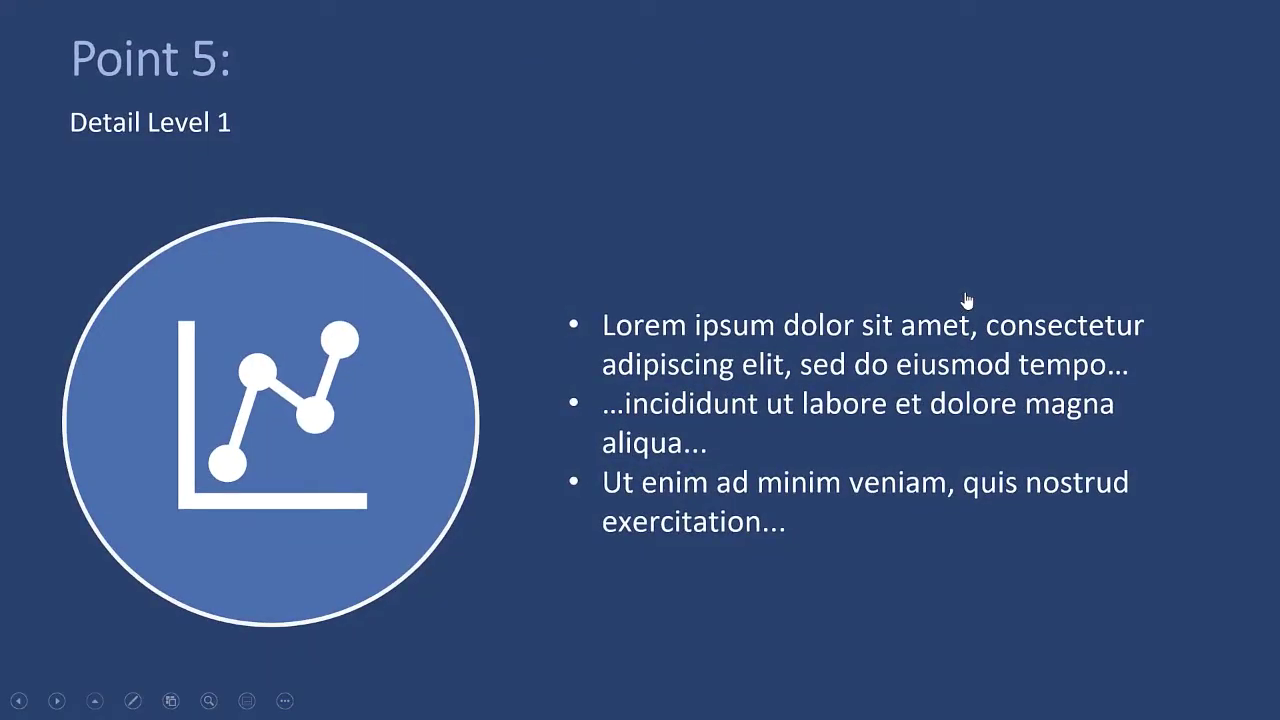
Step: End the slide show and examine the animation and effect options of the headlines text box on the Point 1 slide
key(Escape)
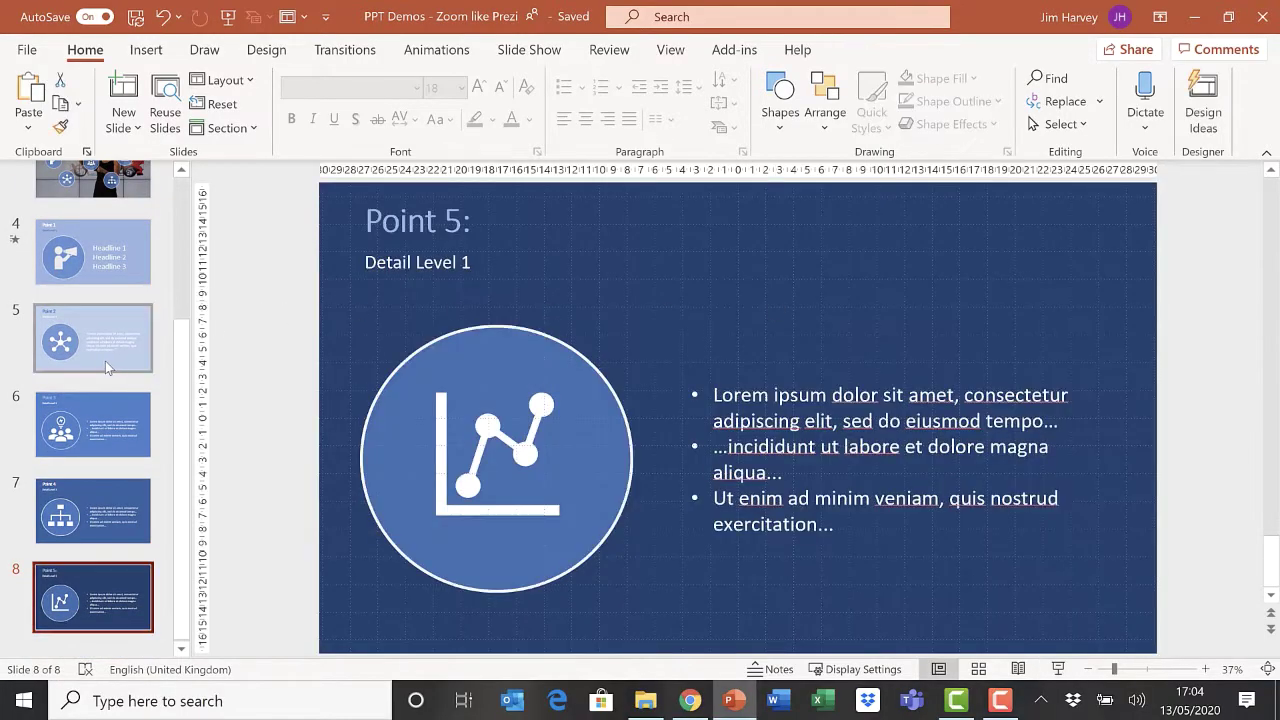
click(83, 265)
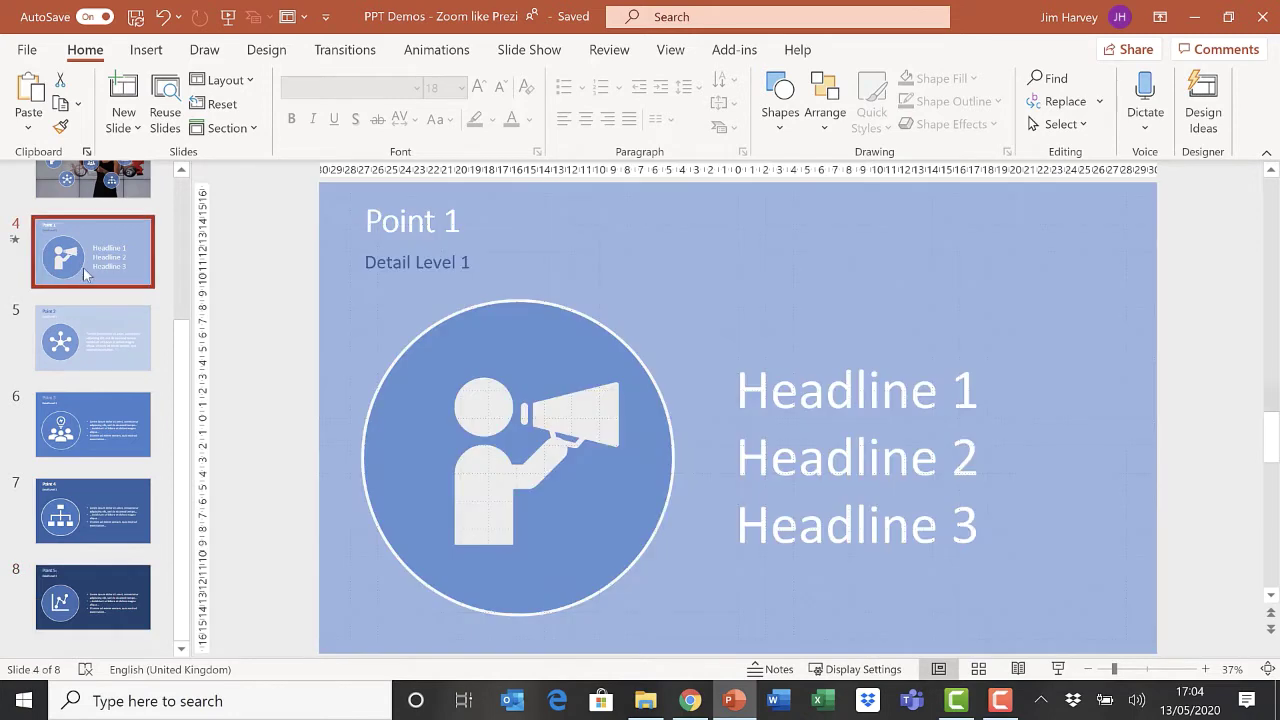
click(817, 458)
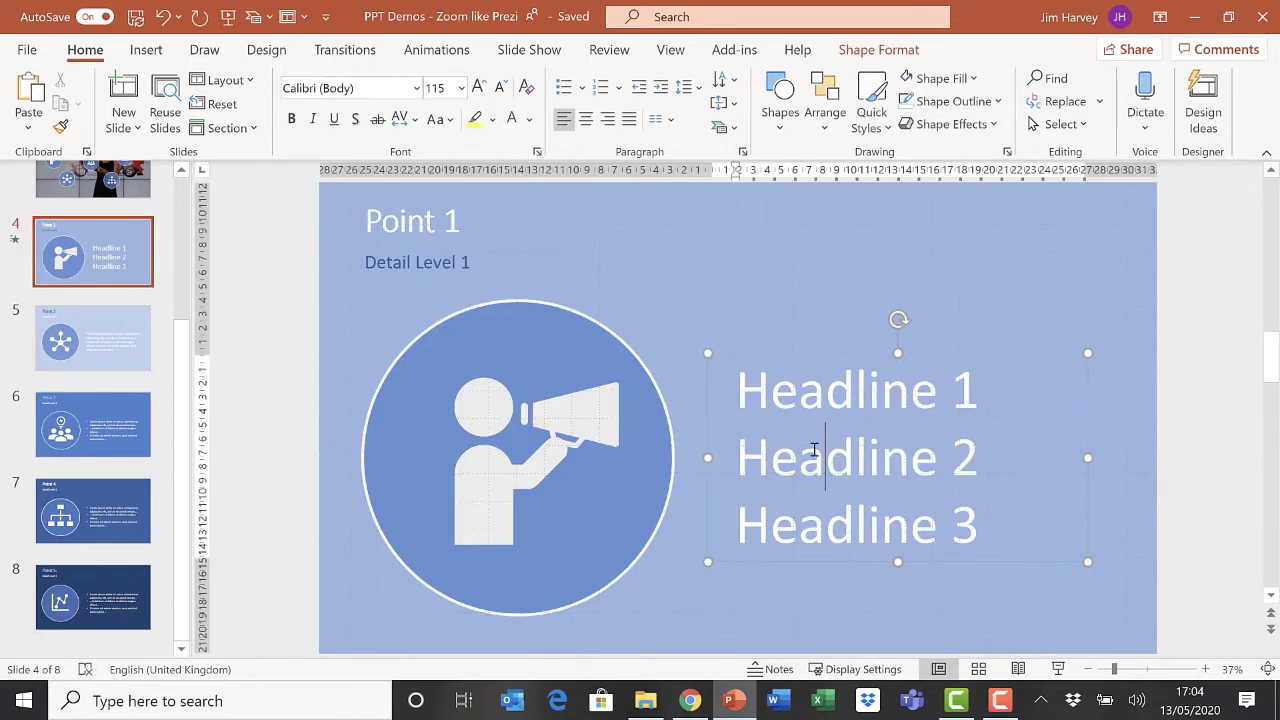
click(768, 351)
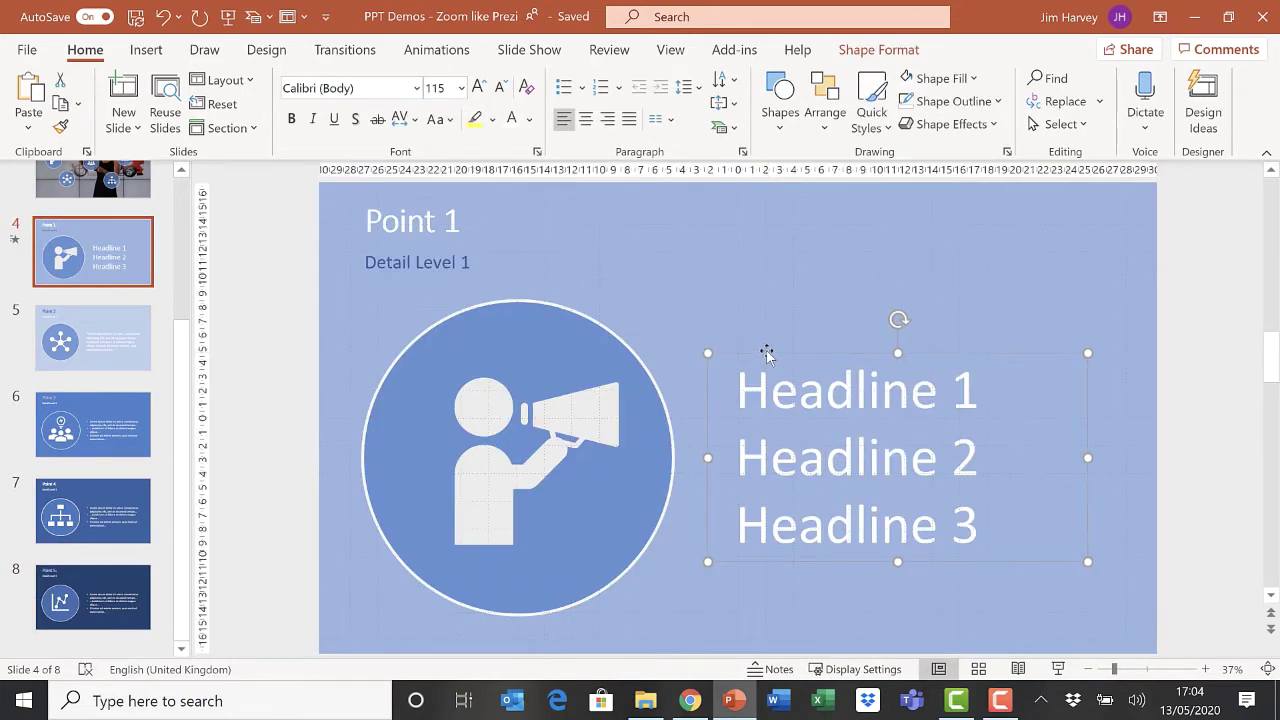
click(436, 49)
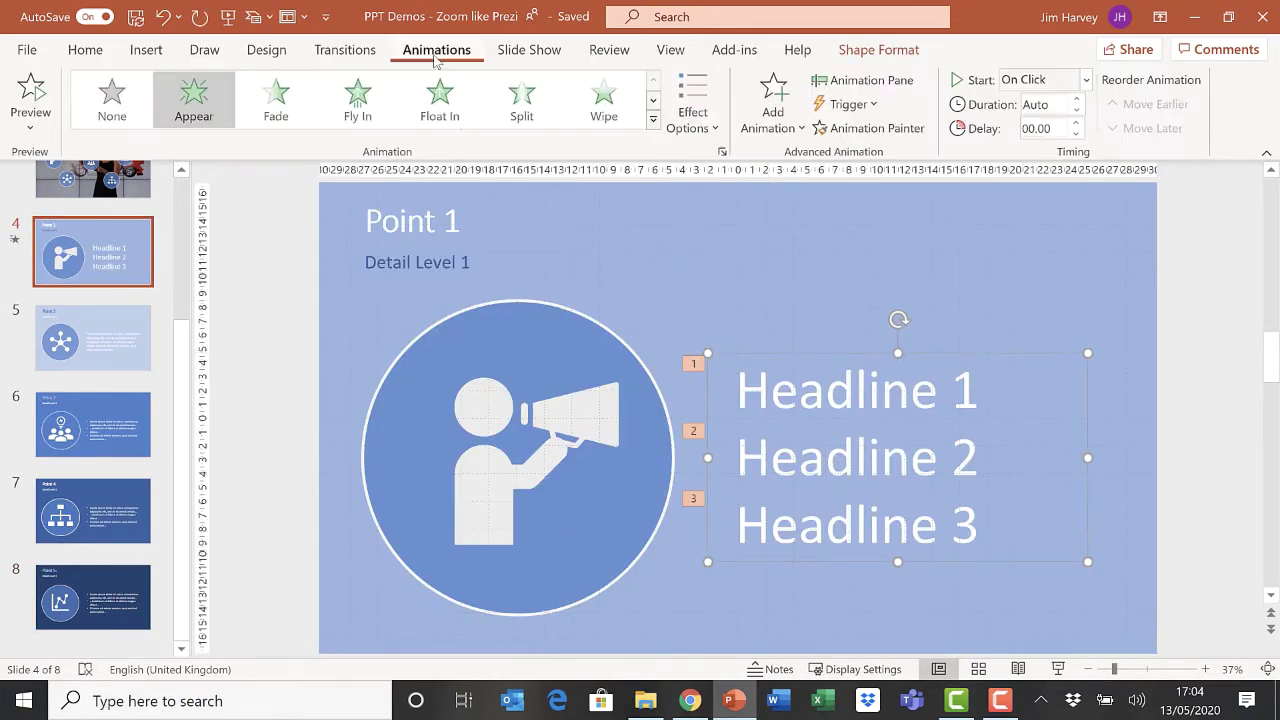
click(699, 116)
click(699, 116)
Step: Apply the Appear animation to the quote text box on the Point 2 slide
click(112, 330)
click(874, 447)
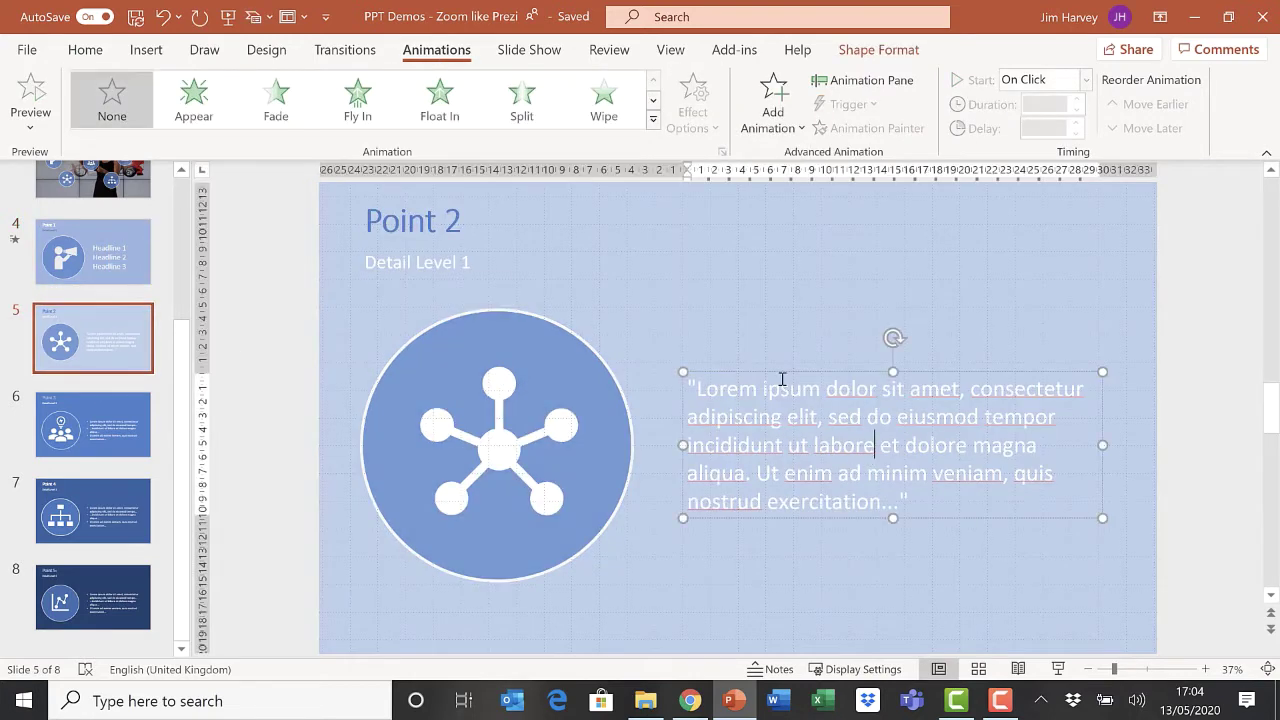
drag(779, 374, 771, 368)
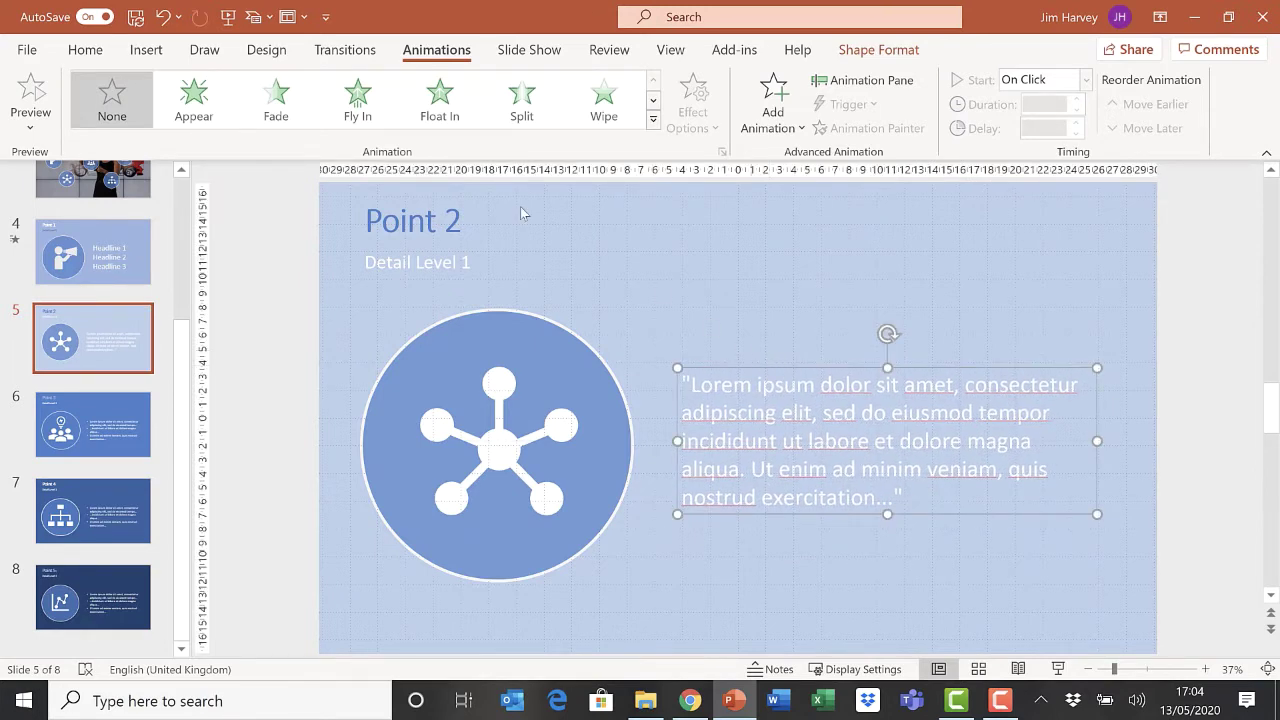
click(196, 110)
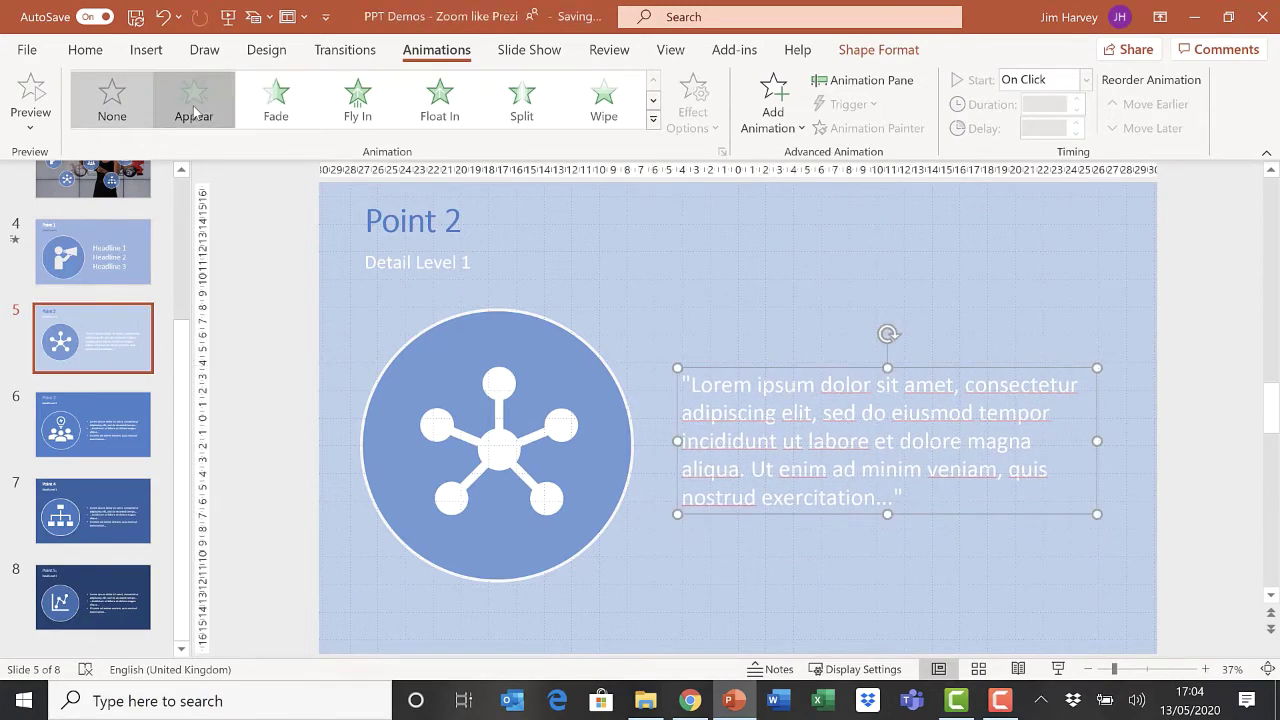
Step: Apply the Appear animation to the bullet text box on the Point 3 slide and choose its text sequence in the effect options
click(87, 453)
click(768, 424)
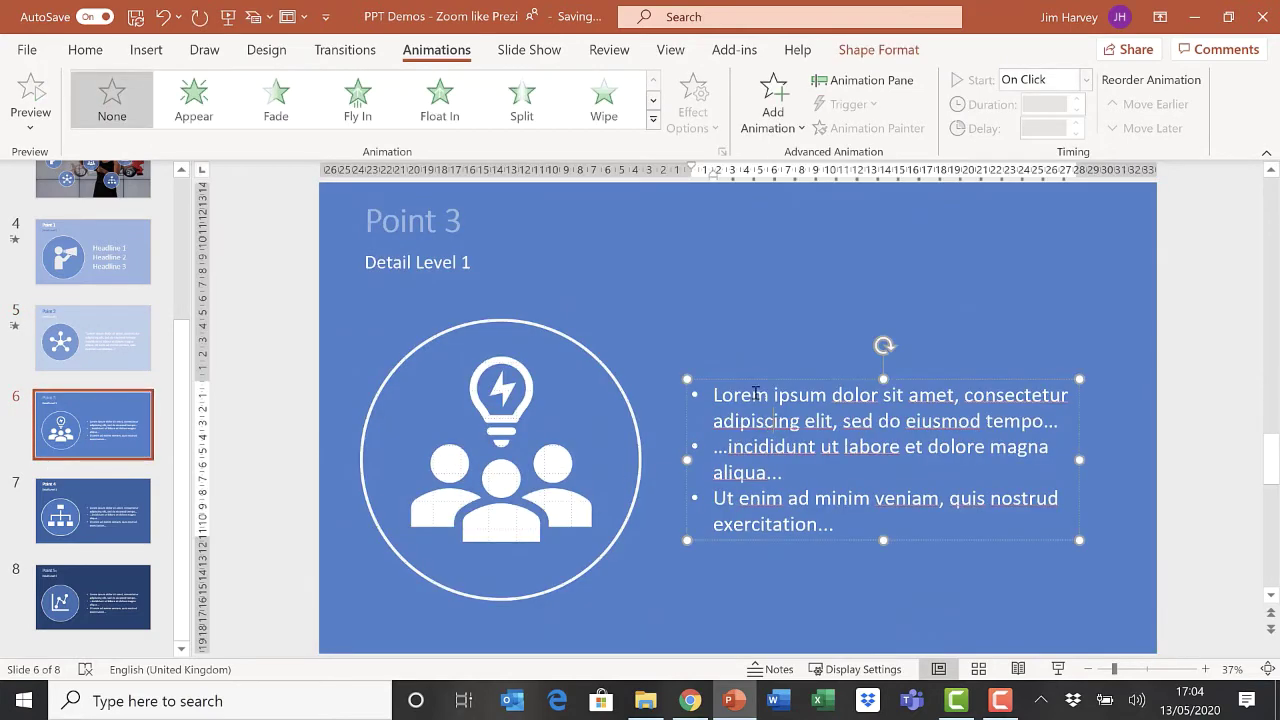
click(753, 381)
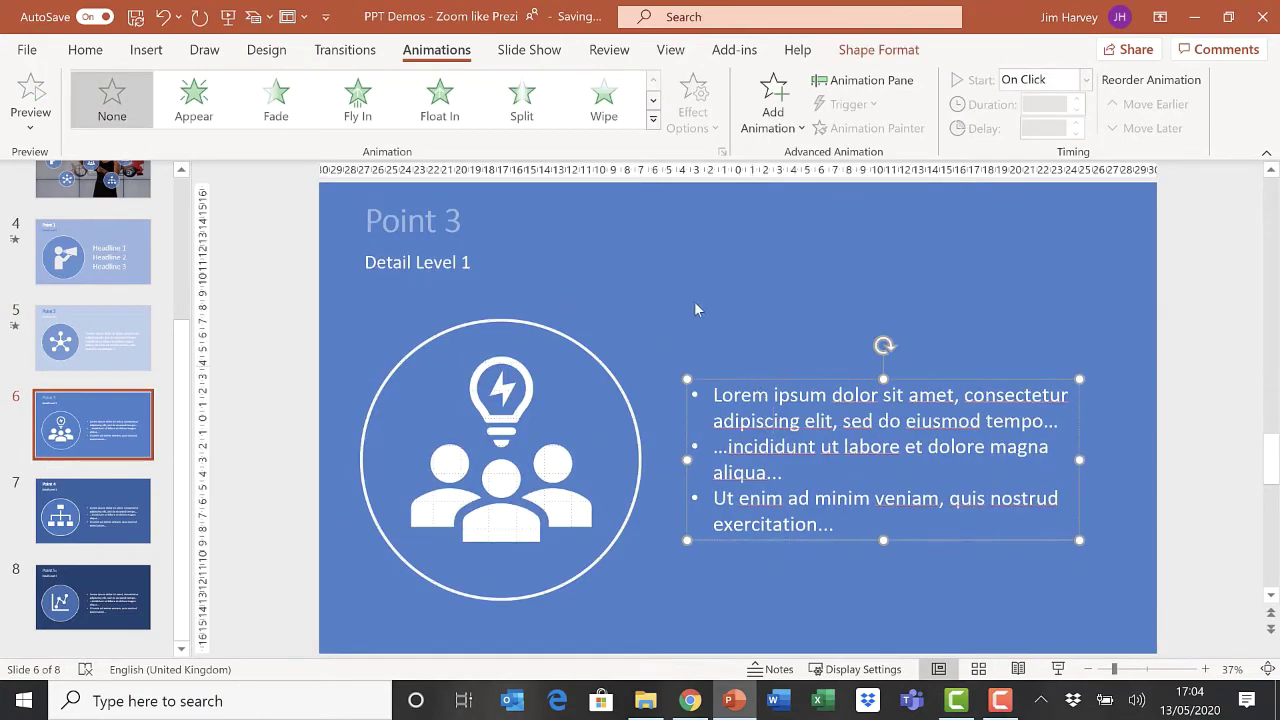
click(190, 104)
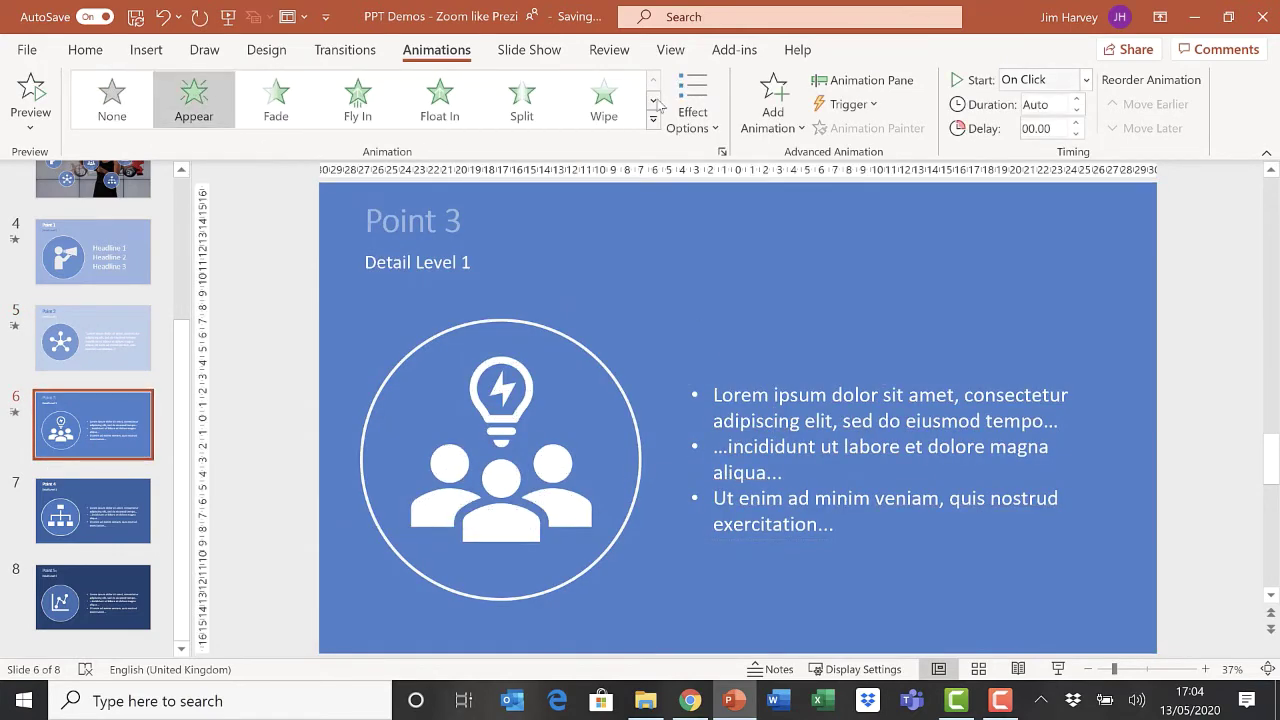
click(710, 124)
click(757, 290)
Step: Apply the Appear animation to the bullet text box on the Point 5 slide and sequence it by paragraph
click(87, 617)
click(810, 446)
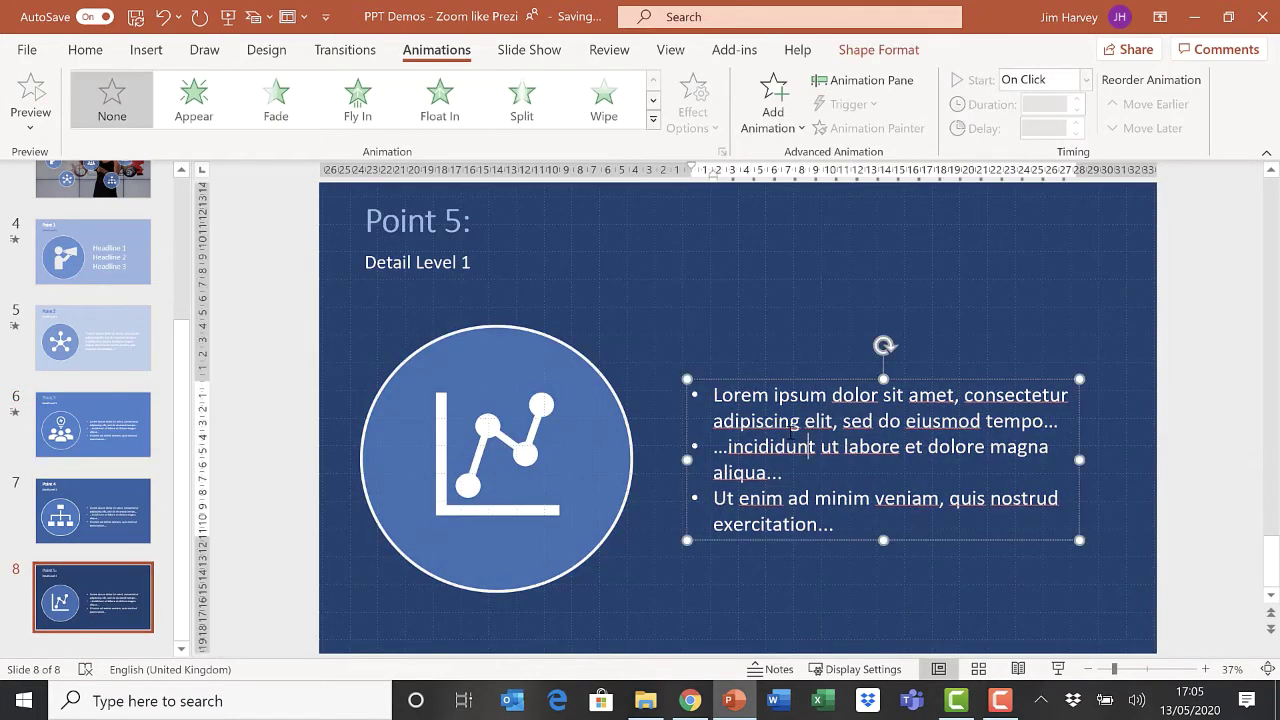
click(770, 381)
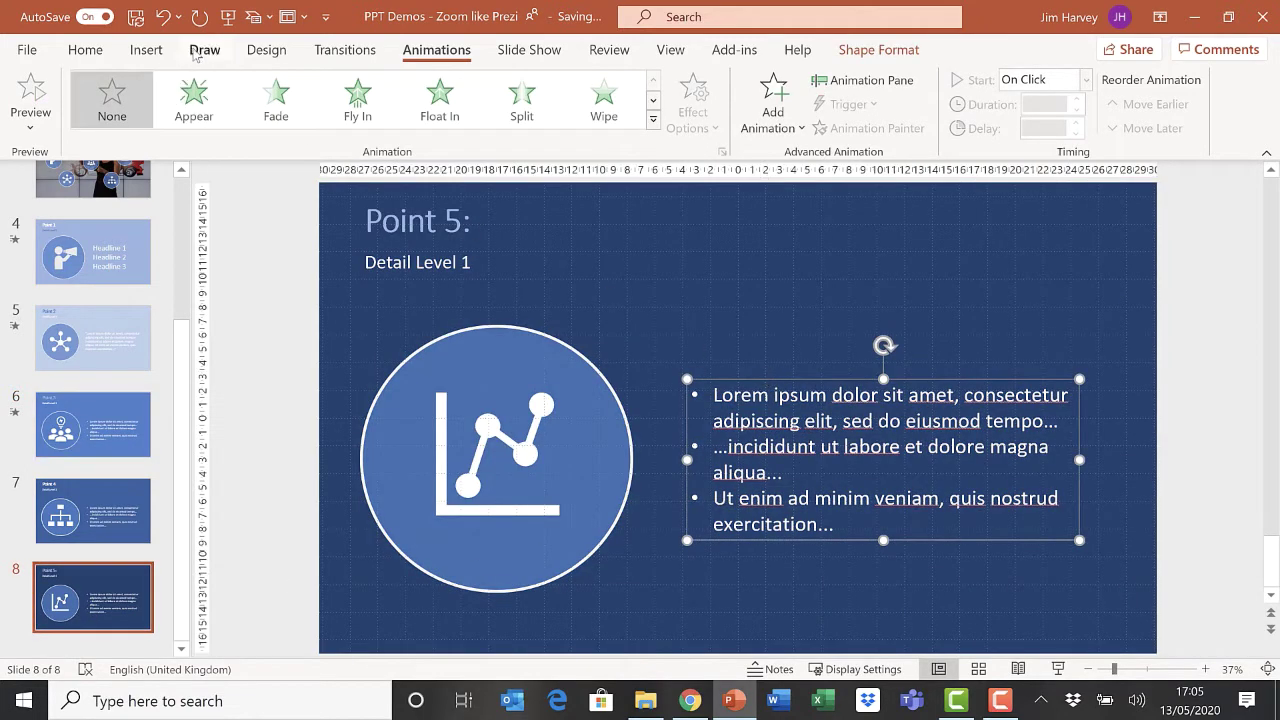
click(194, 100)
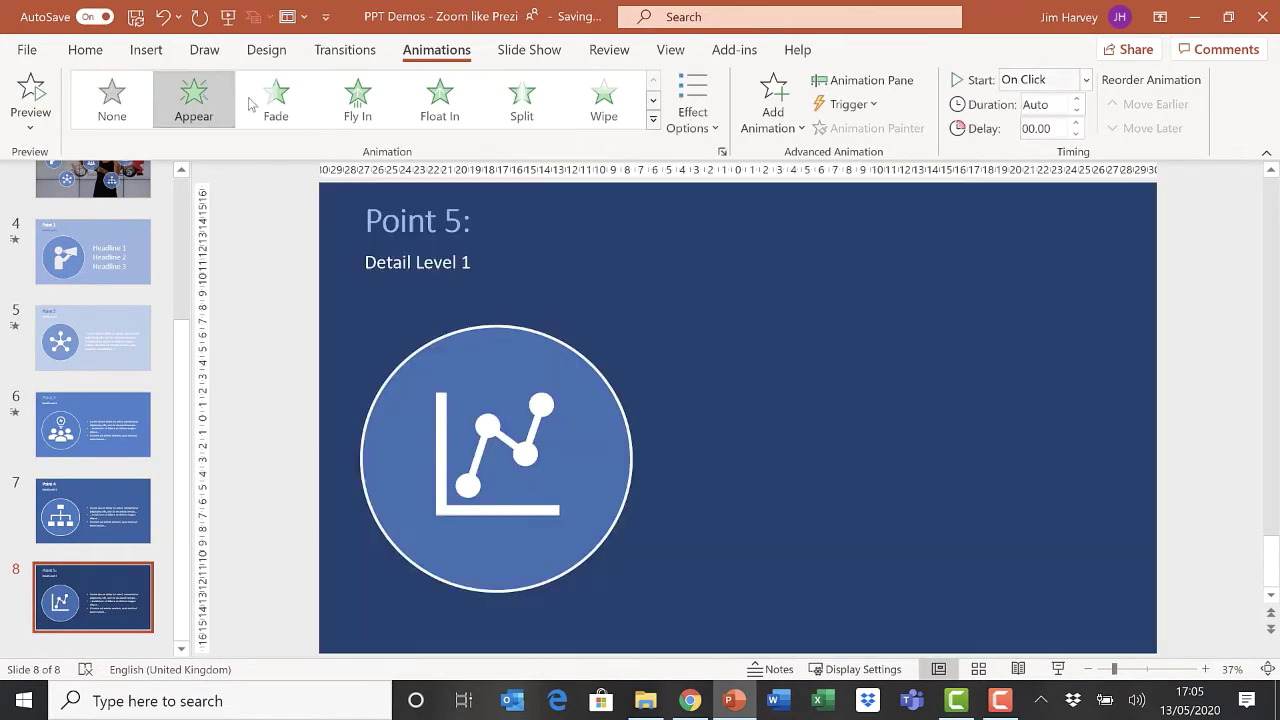
click(707, 112)
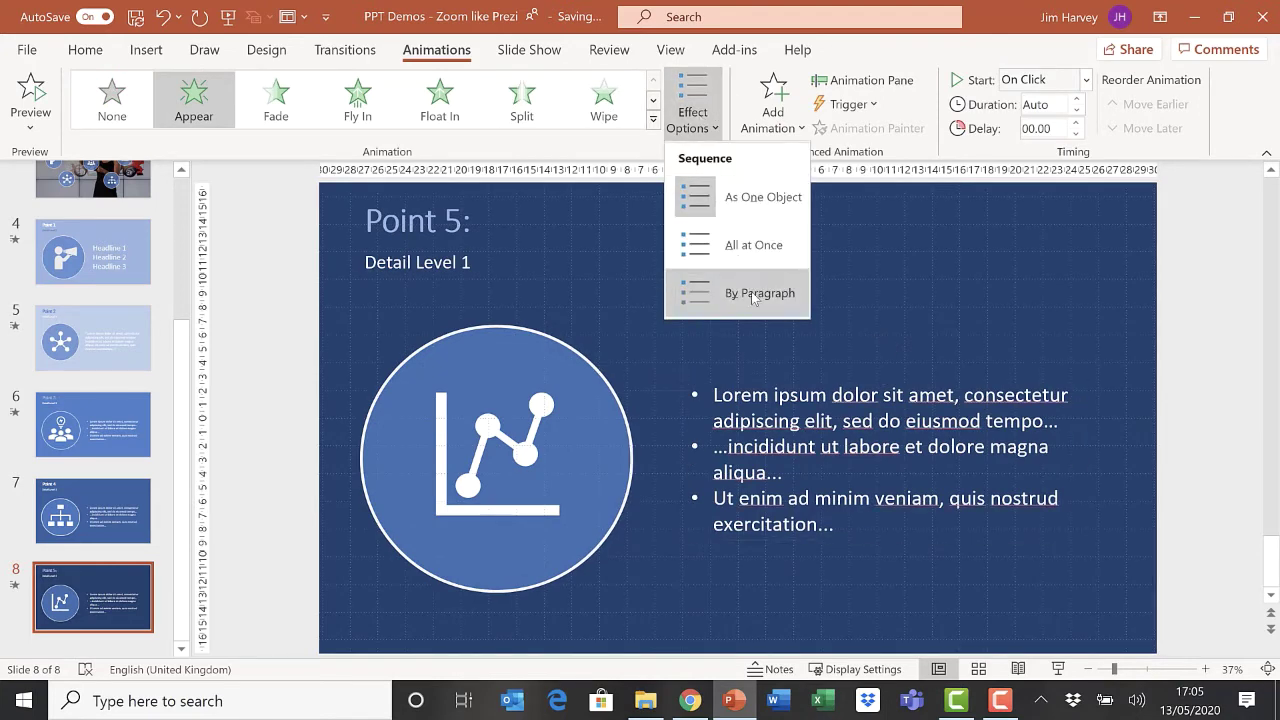
click(752, 294)
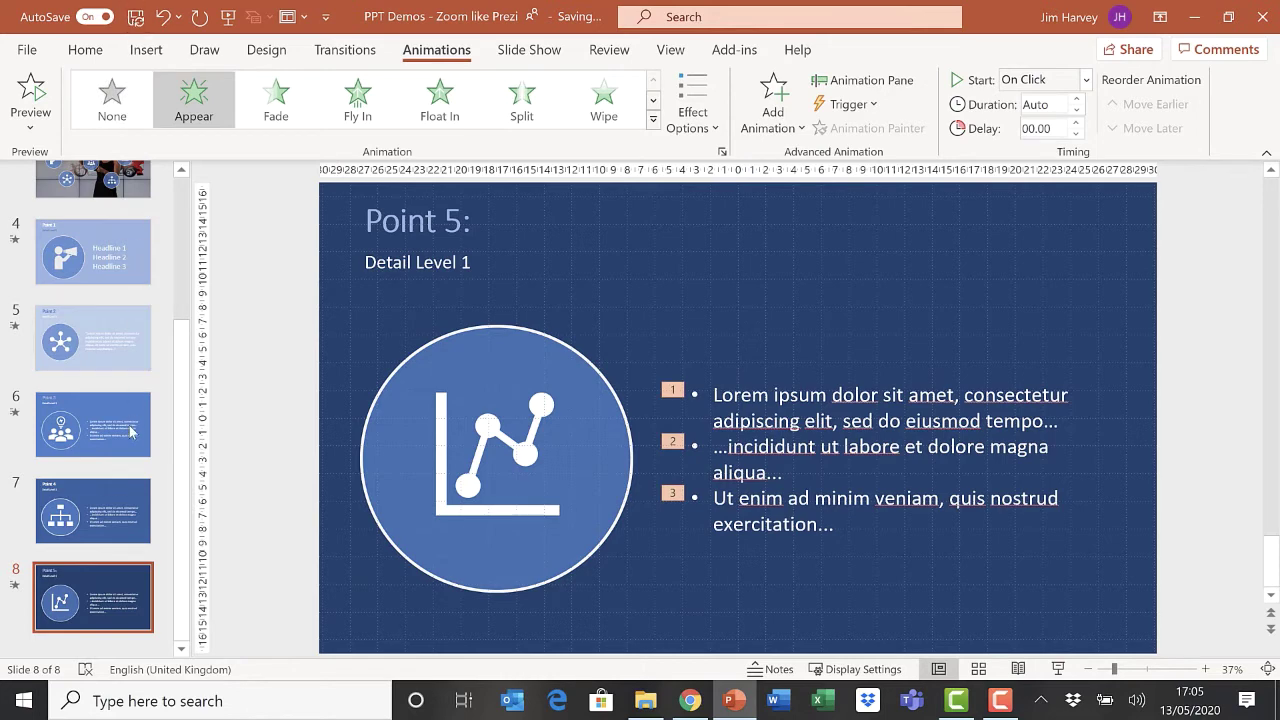
Step: On the slide 3 overview, move the megaphone zoom circle slightly upward, then enlarge and reposition the network circle
scroll(135, 315, up, 3)
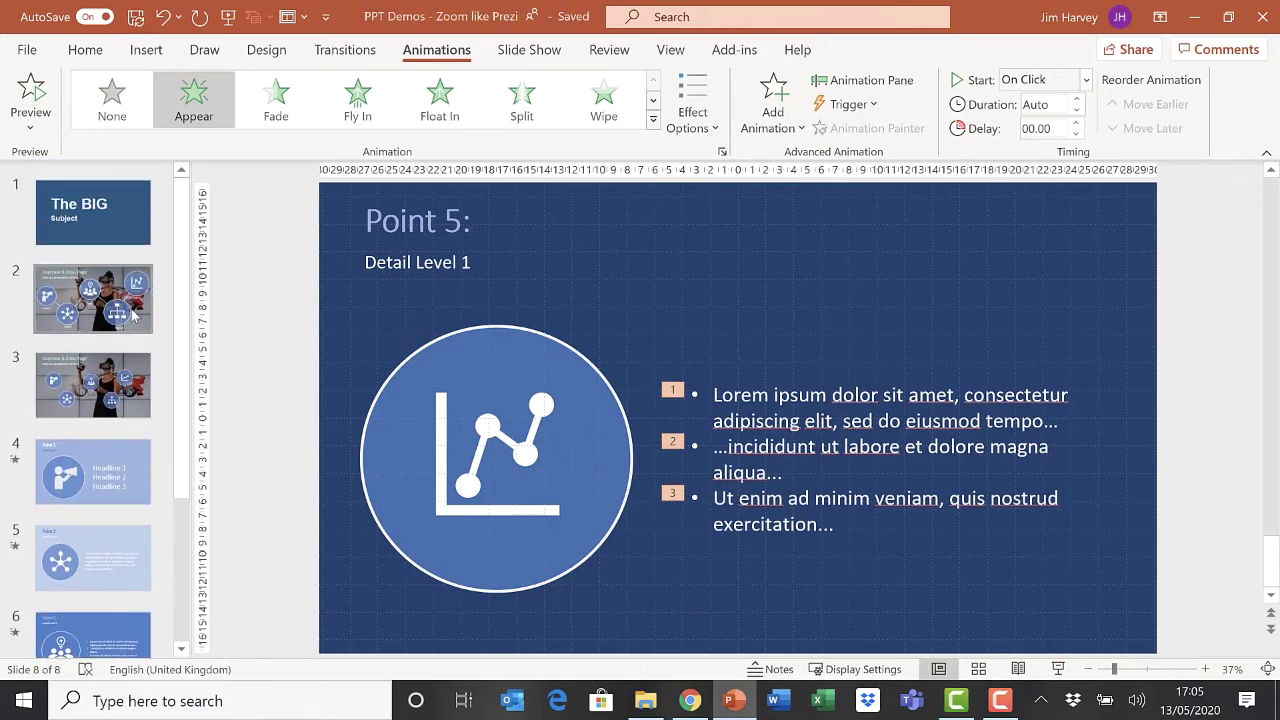
click(116, 412)
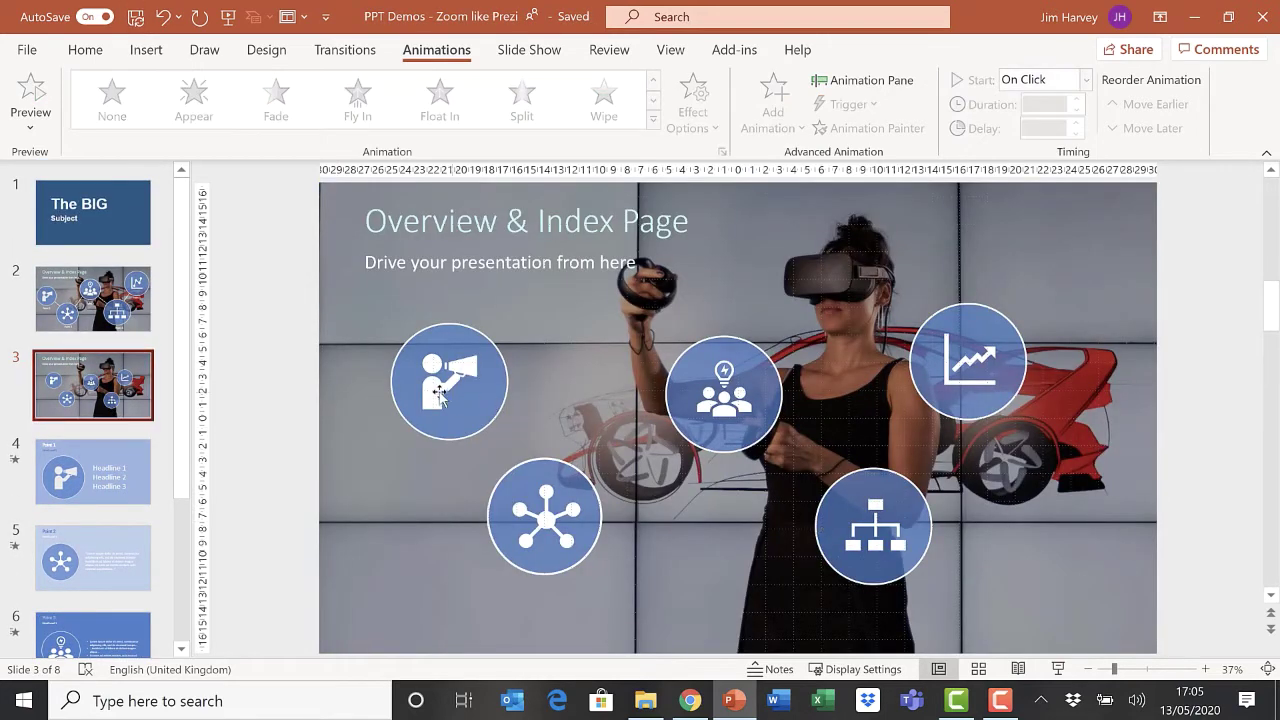
key(Up)
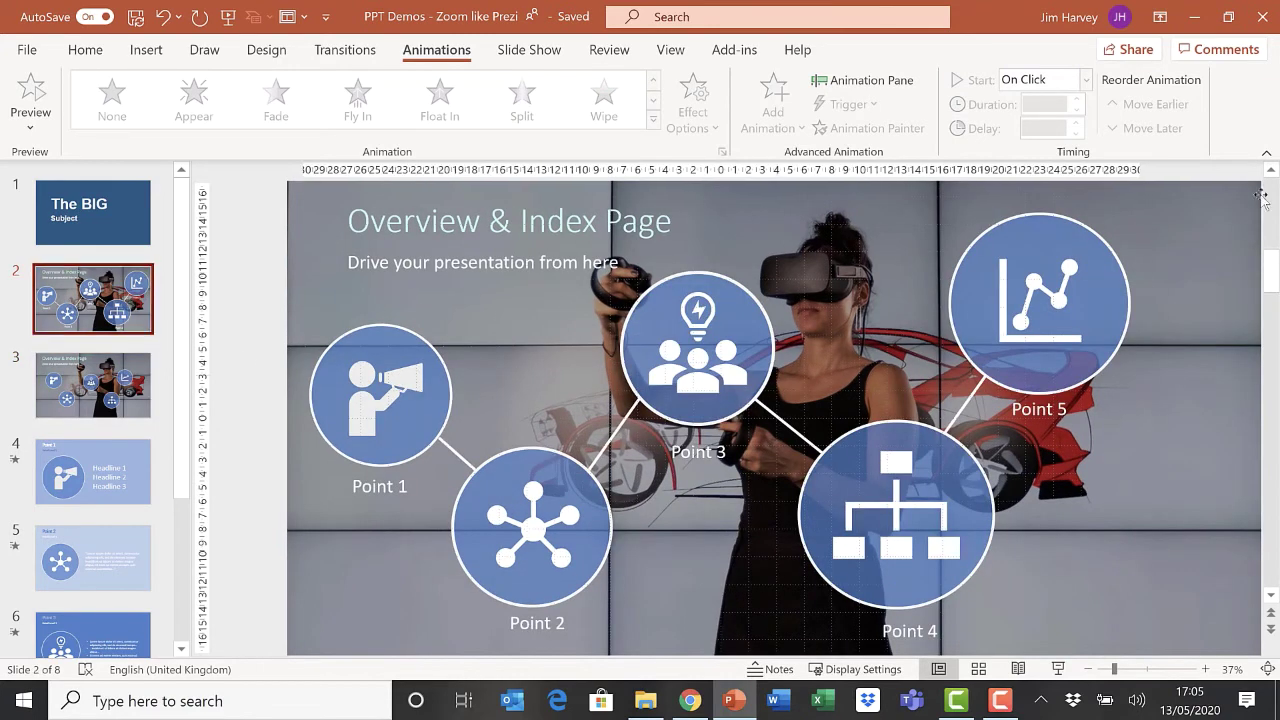
click(145, 390)
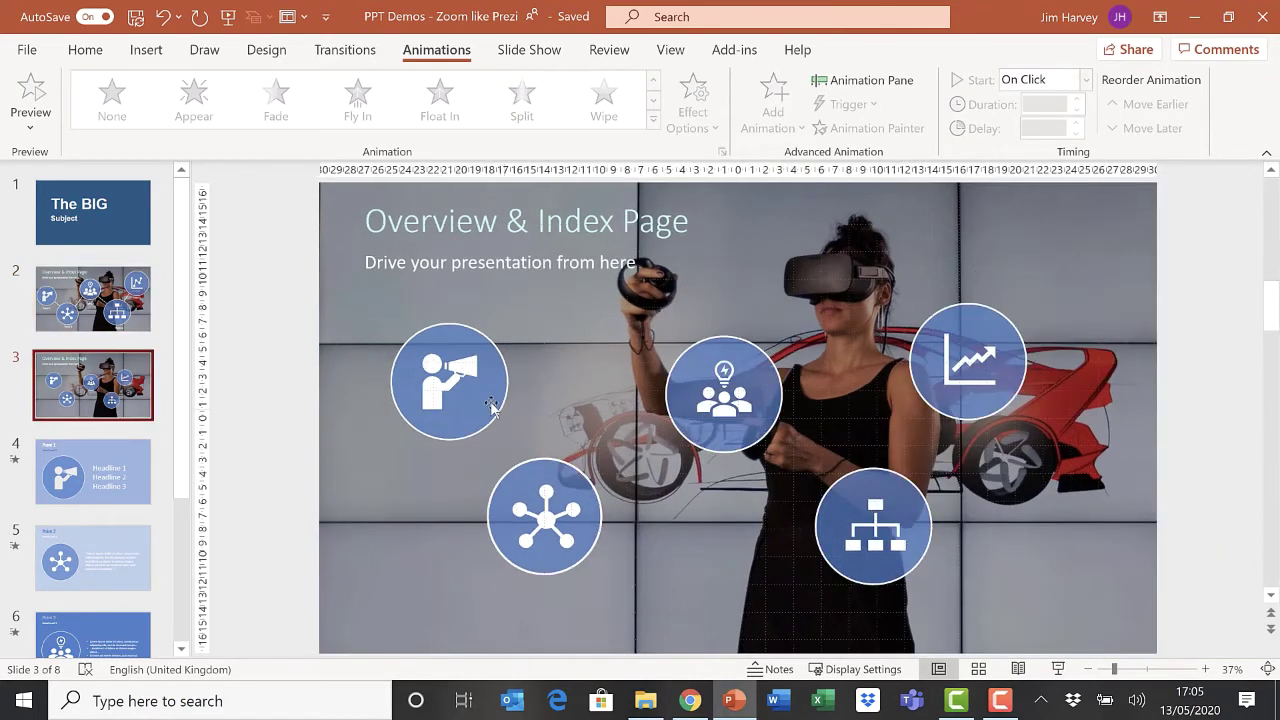
click(510, 396)
drag(466, 375, 462, 355)
click(548, 517)
drag(488, 580, 422, 642)
drag(515, 570, 538, 532)
Step: Enlarge the people and hierarchy zoom circles on slide 3 and adjust the hierarchy circle's position
click(778, 430)
drag(786, 338, 748, 357)
click(885, 552)
drag(930, 583, 1018, 650)
drag(948, 534, 974, 510)
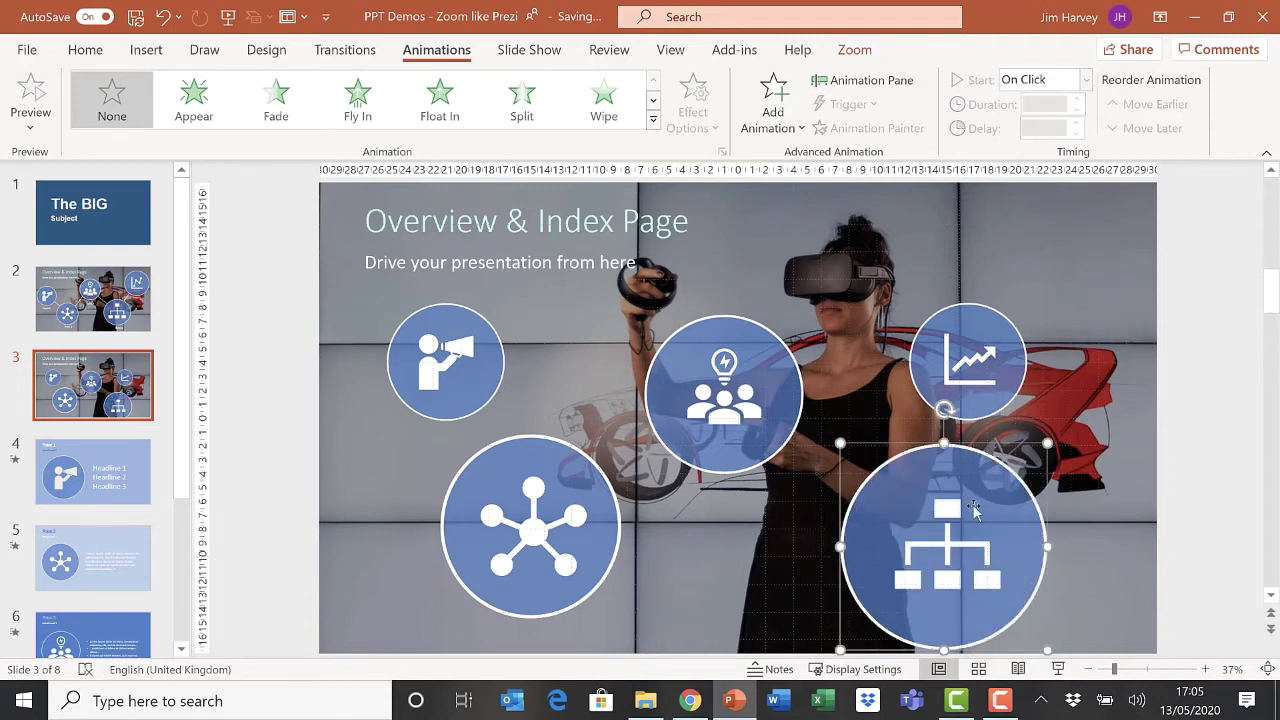
Step: Enlarge the chart zoom circle and move it up, then shift the hierarchy and network circles slightly upward
click(971, 388)
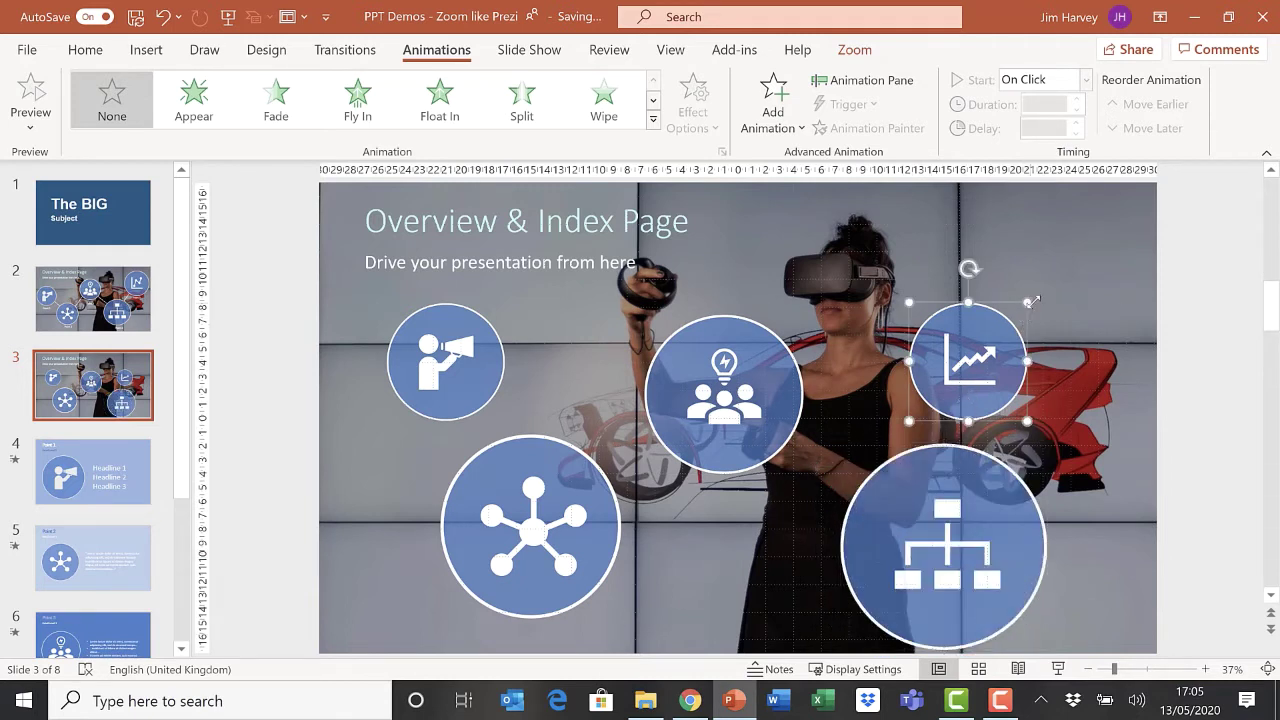
drag(1030, 302, 1069, 261)
drag(1001, 330, 979, 304)
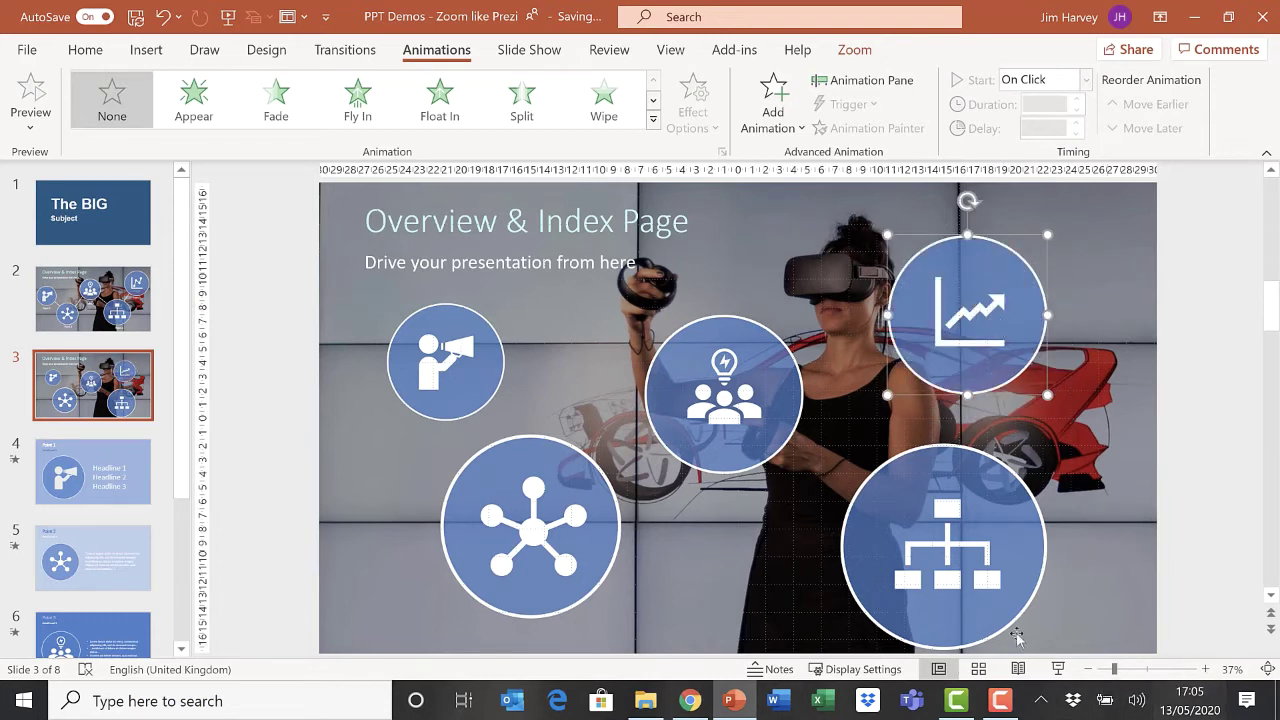
drag(969, 556, 944, 536)
drag(538, 535, 544, 522)
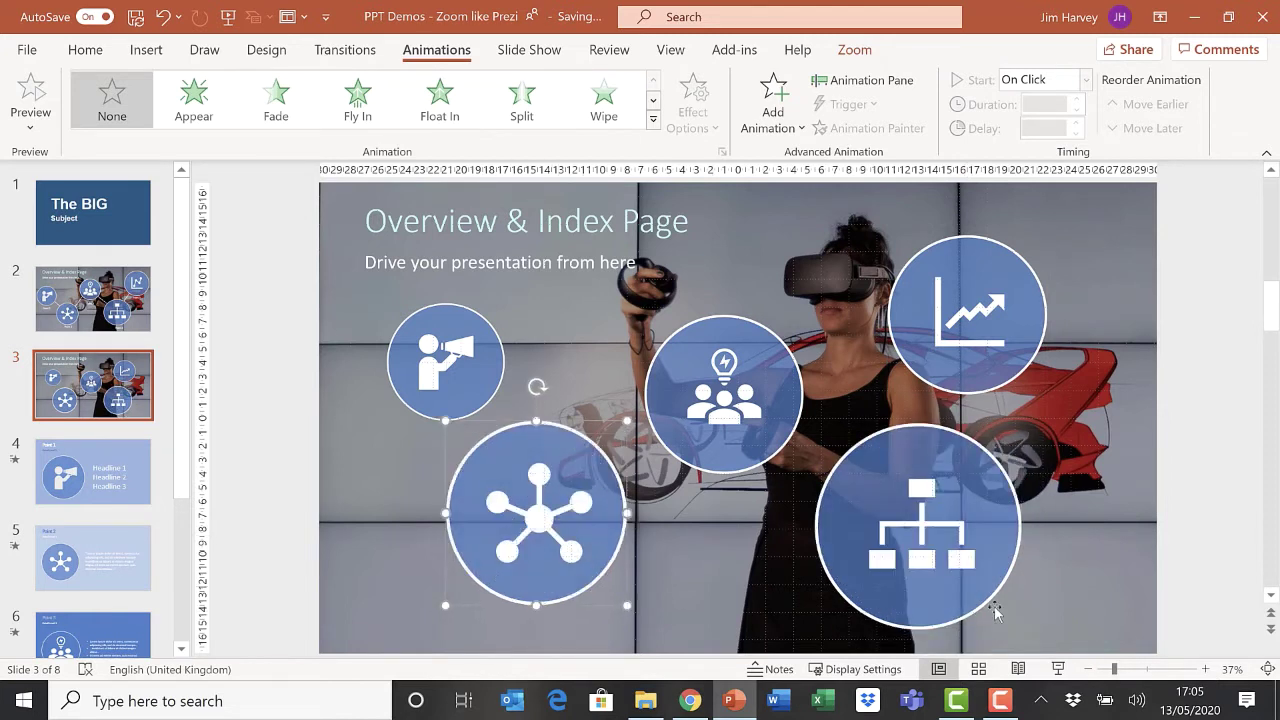
click(1097, 619)
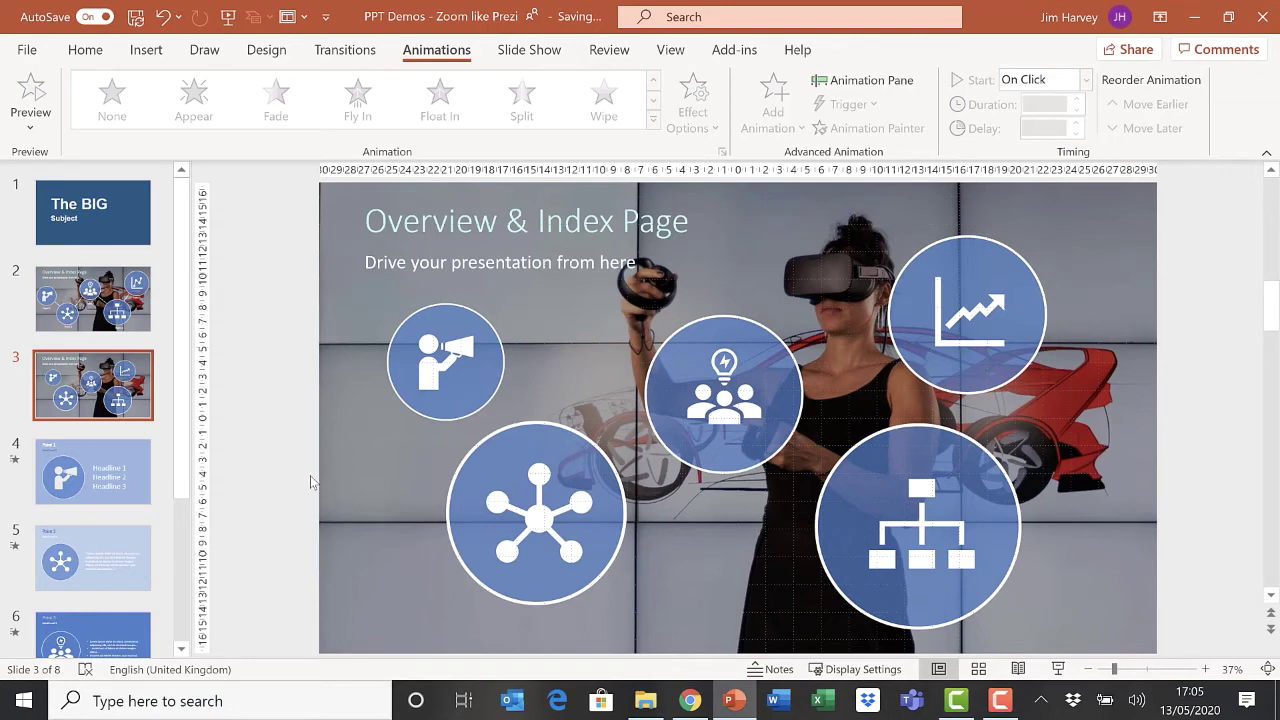
Step: Draw a straight line about 1.7 cm high and 1.2 cm wide connecting the network circle to the megaphone circle
click(68, 58)
click(488, 433)
drag(492, 435, 476, 410)
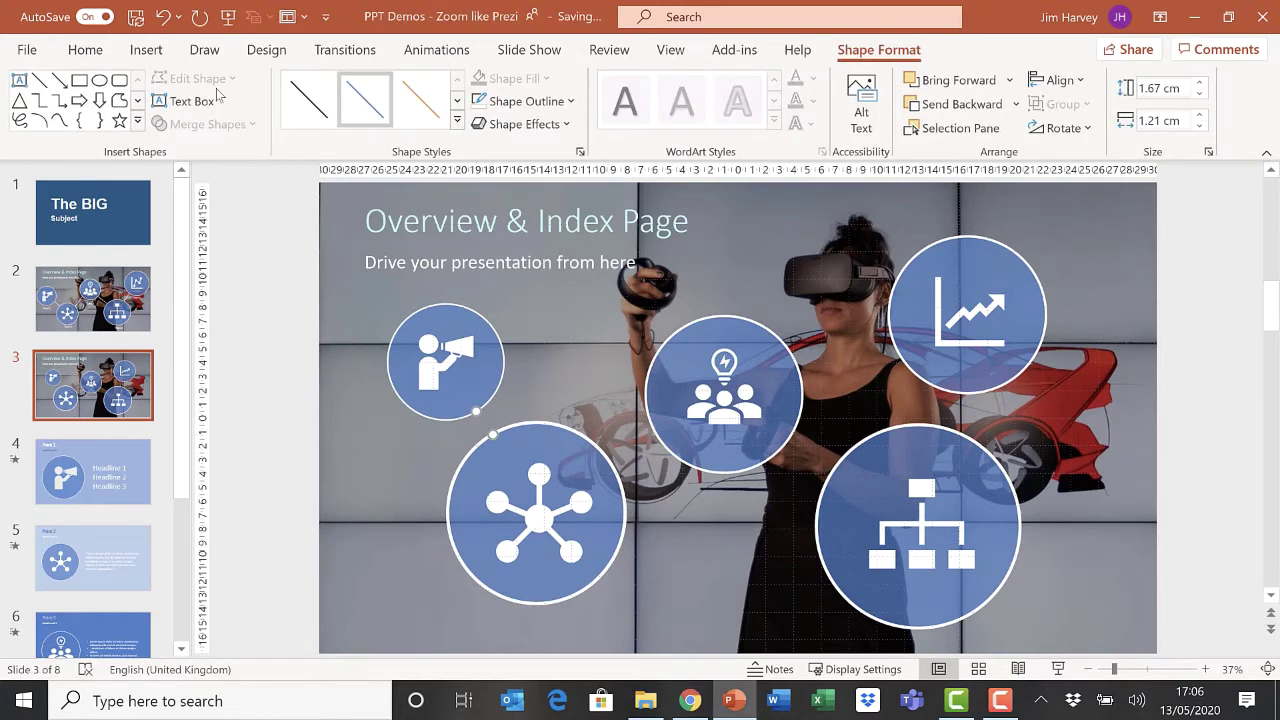
Step: Change the outline weight of the connecting line and colour it white
click(85, 50)
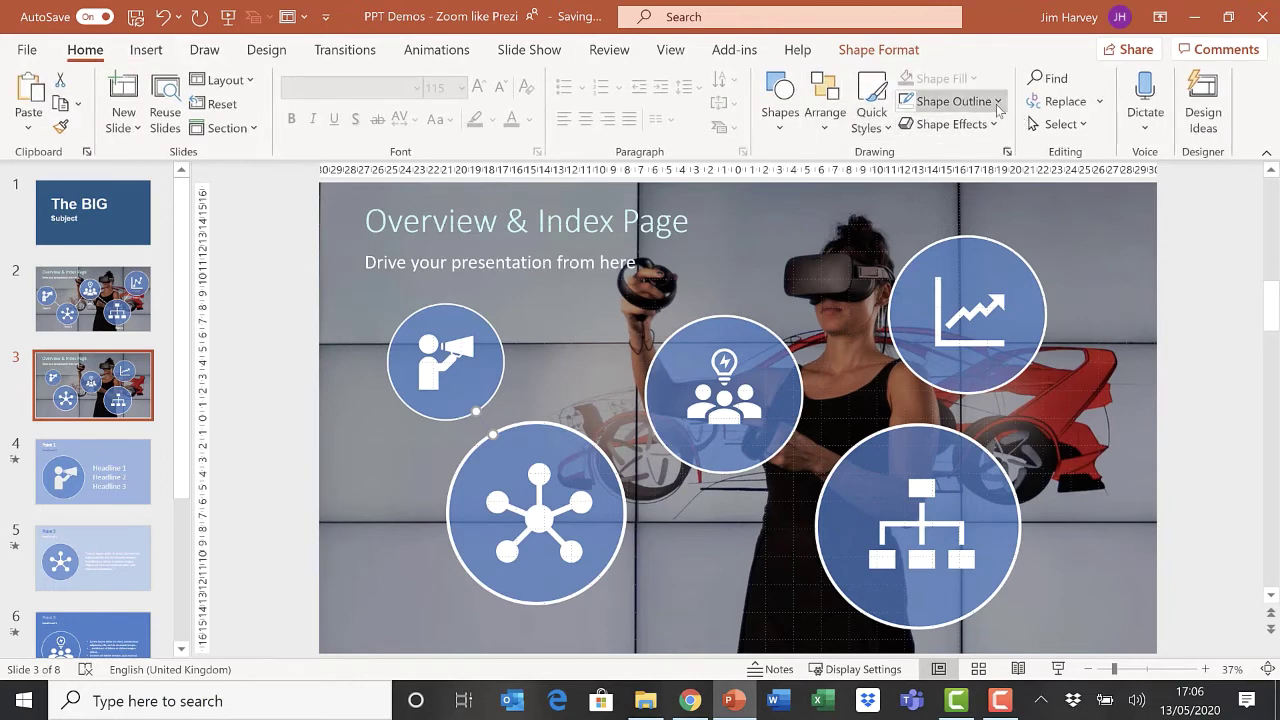
click(997, 102)
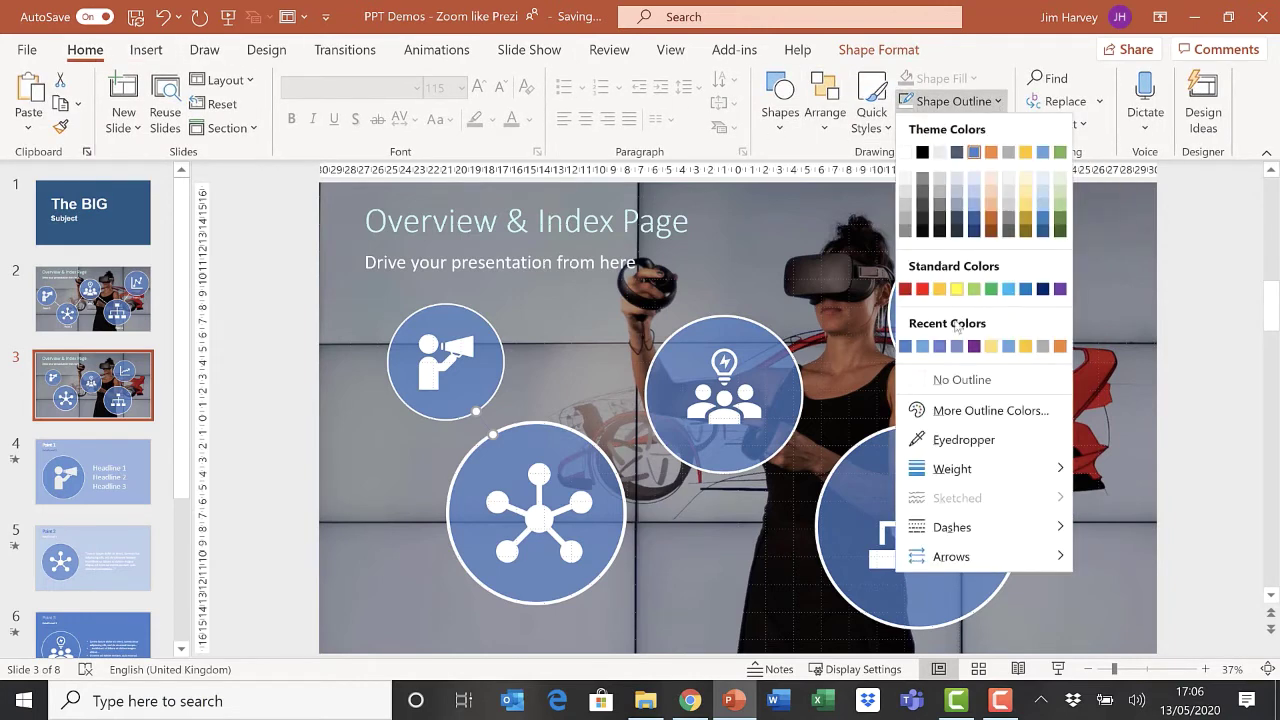
mouse_move(966, 478)
click(1157, 627)
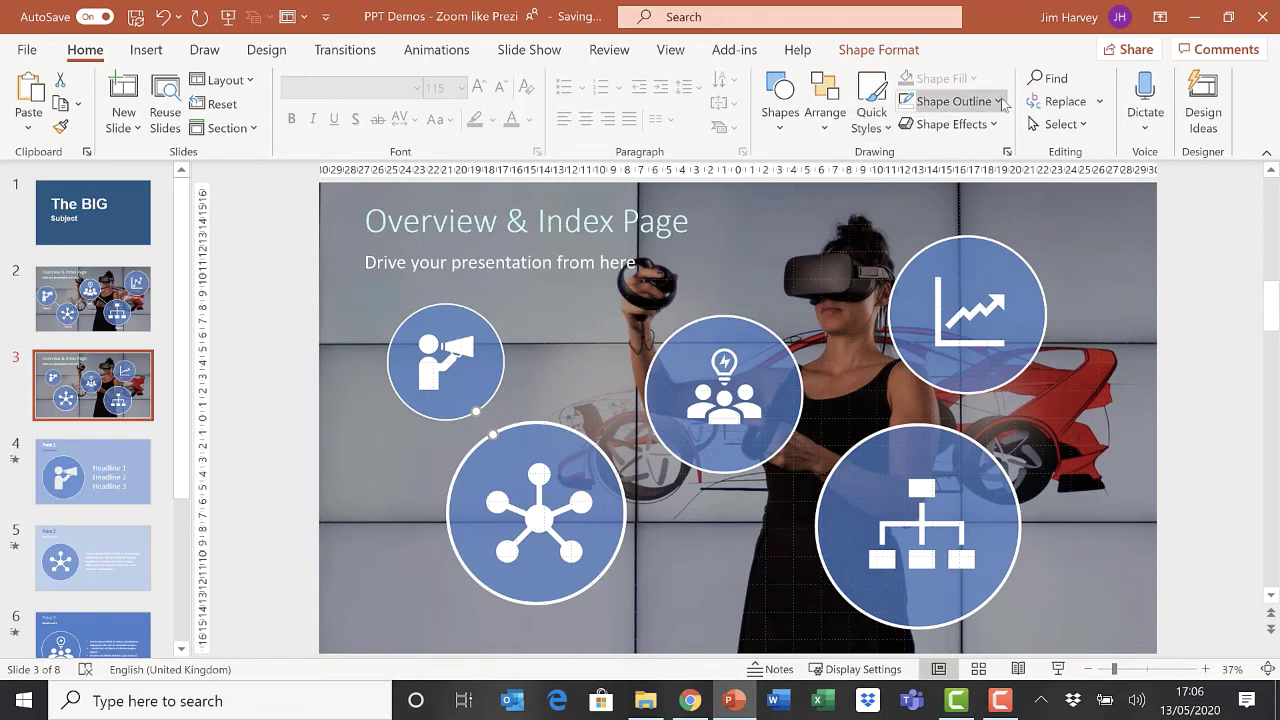
click(952, 101)
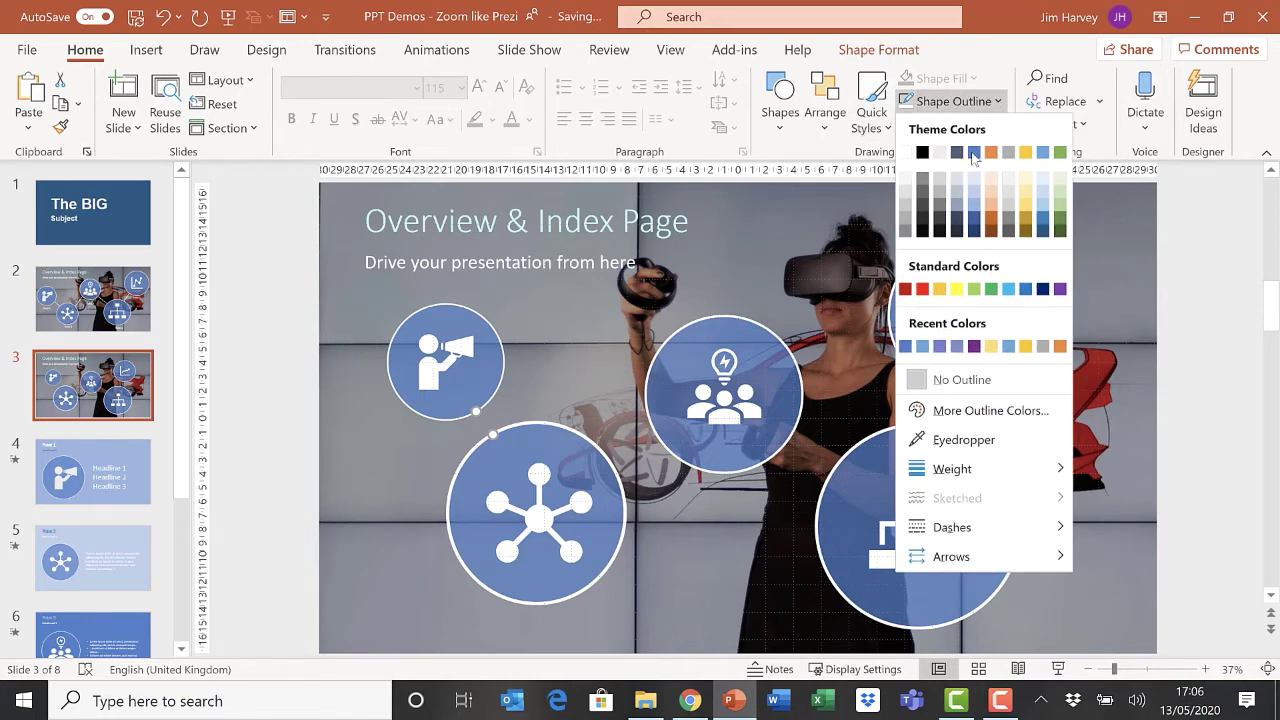
click(908, 183)
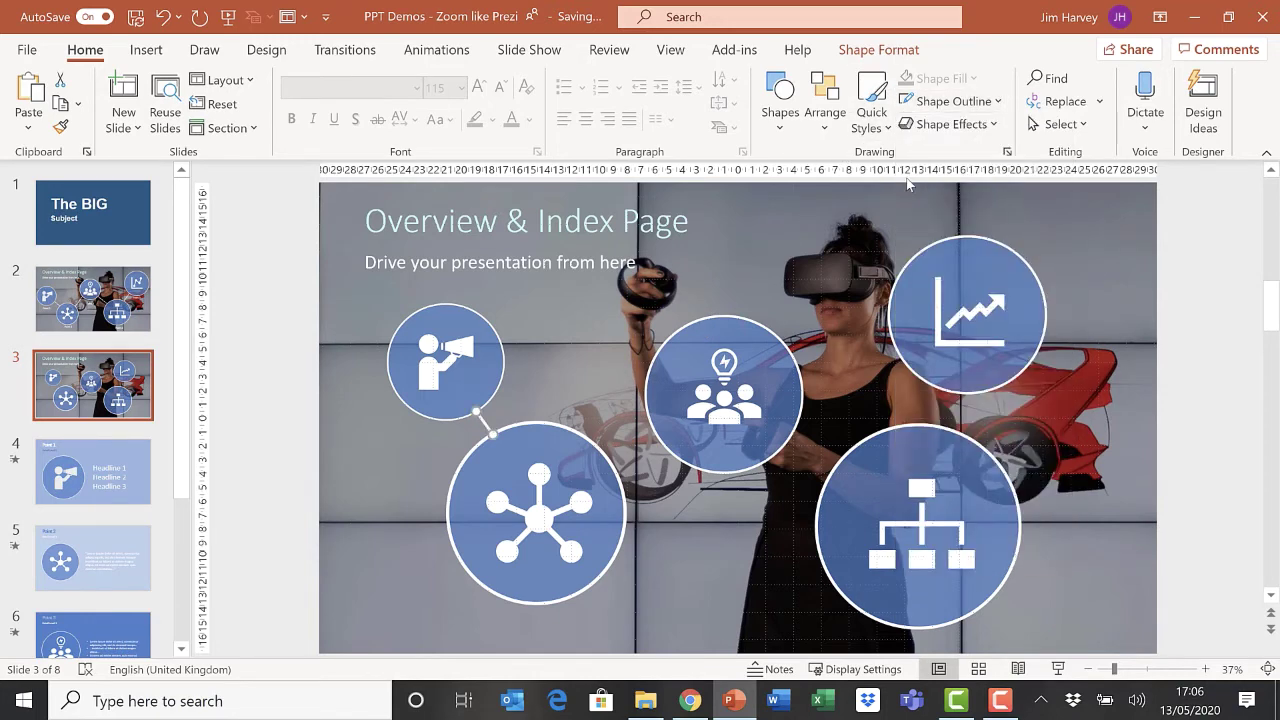
Step: Copy the white connector and fit the copy between the network and people circles, about 2.6 cm high and 3.3 cm wide
click(578, 392)
click(489, 426)
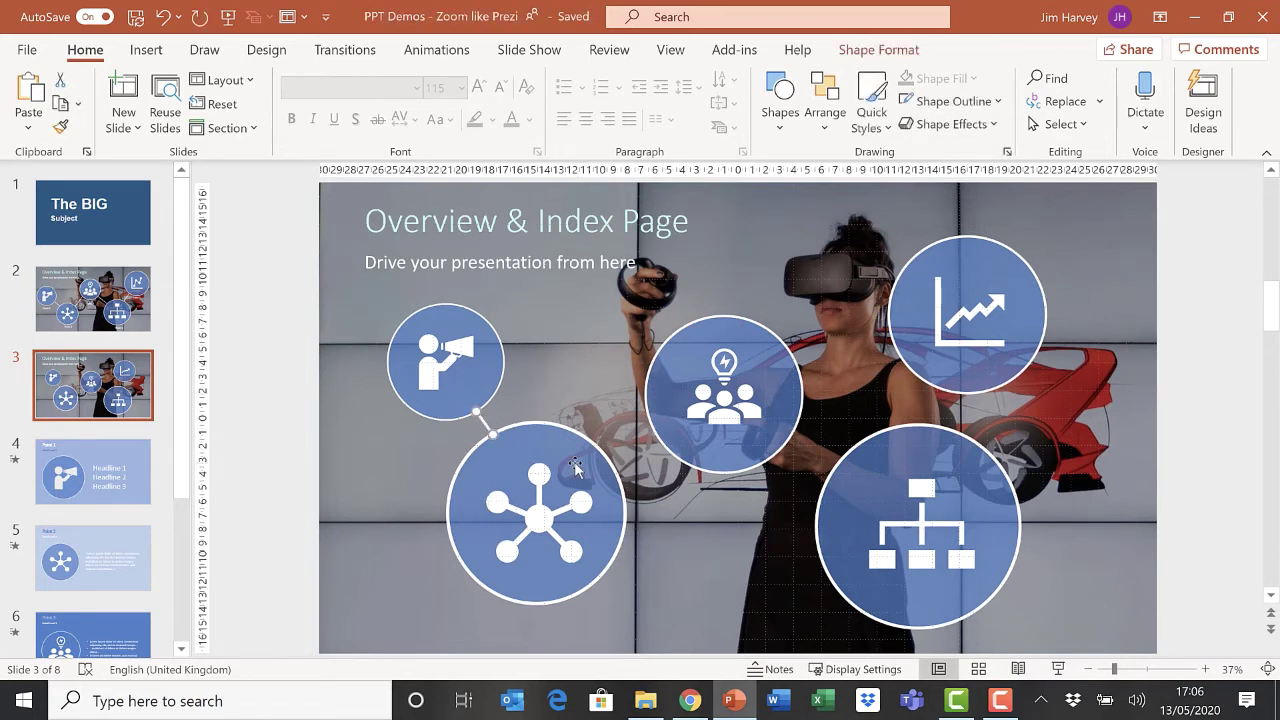
key(ctrl+v)
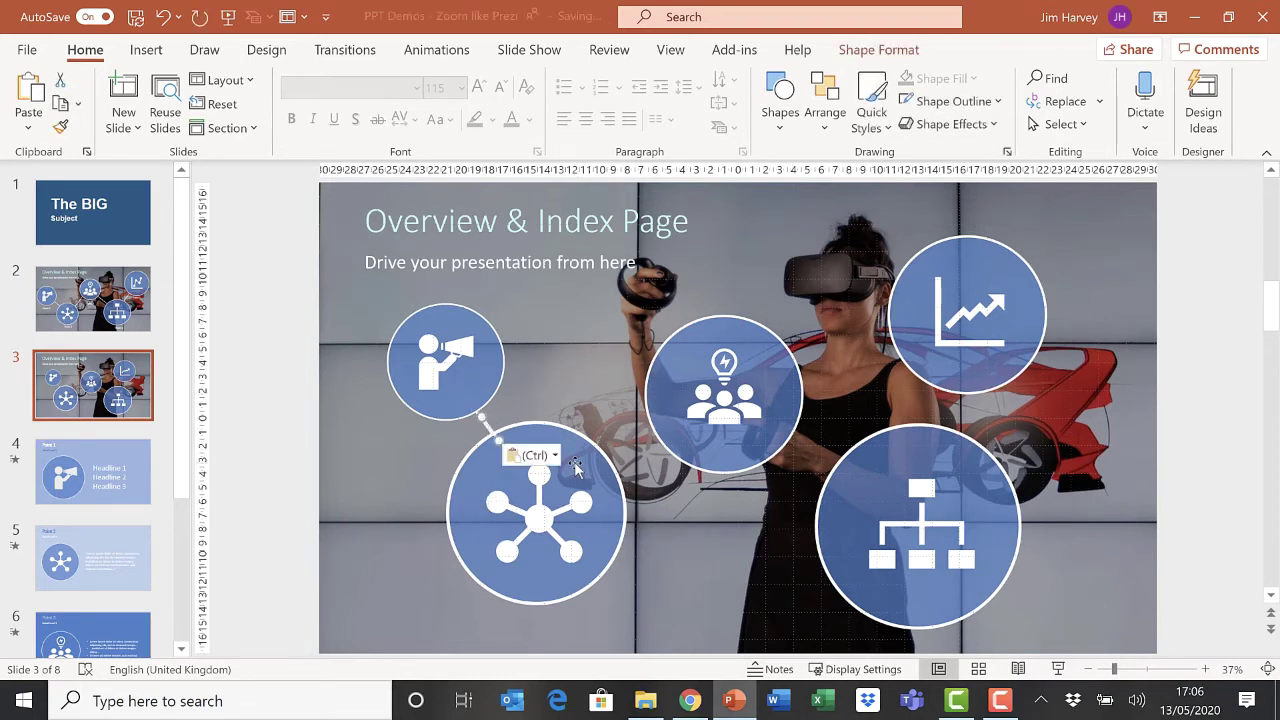
click(549, 408)
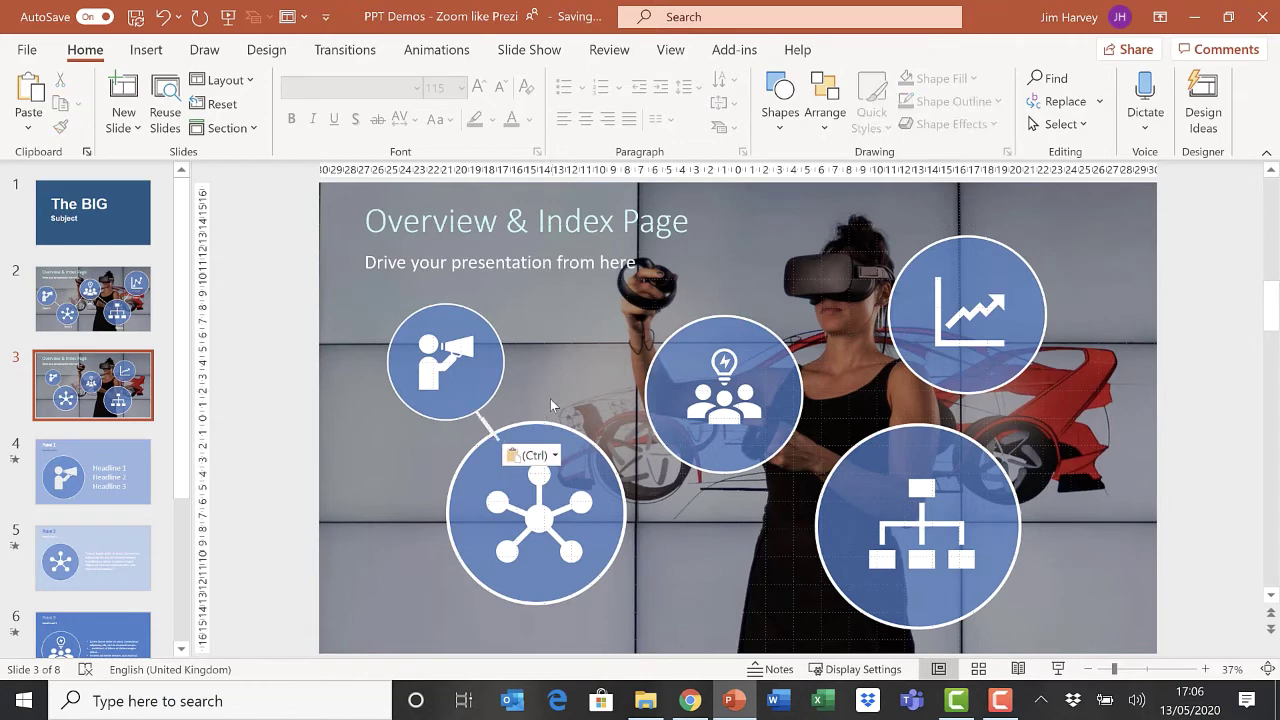
double_click(492, 430)
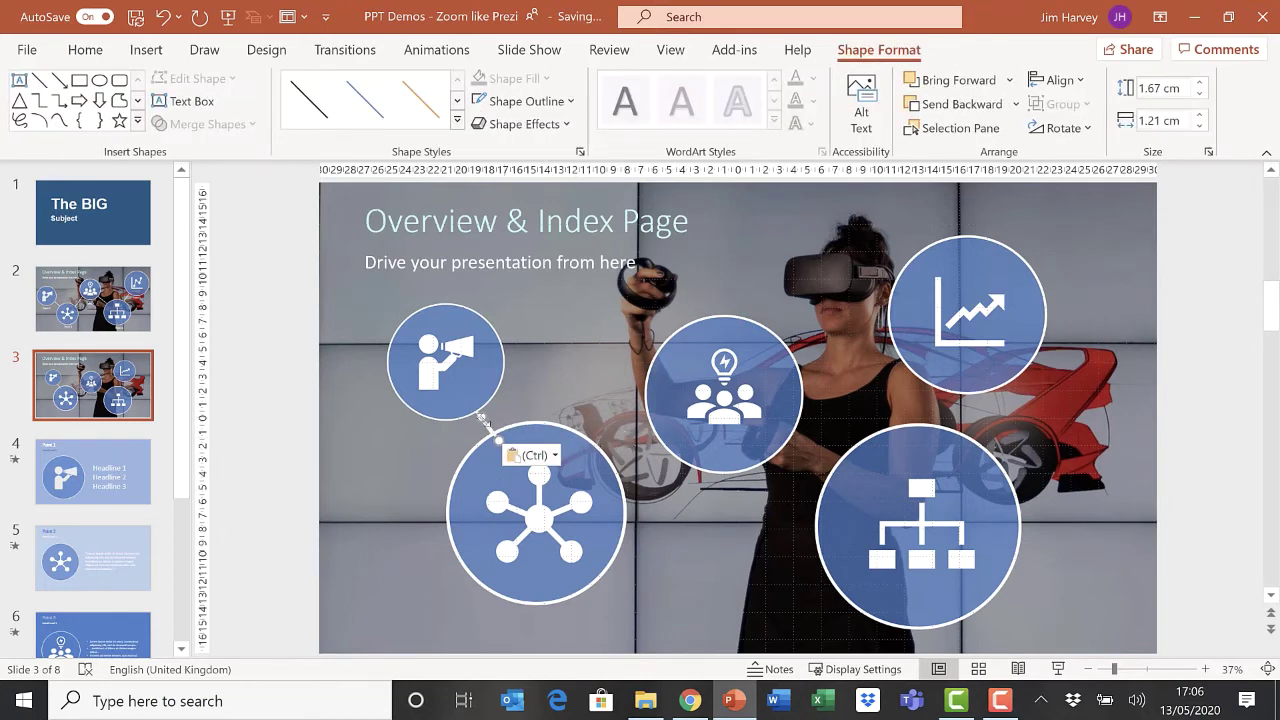
drag(478, 421, 615, 472)
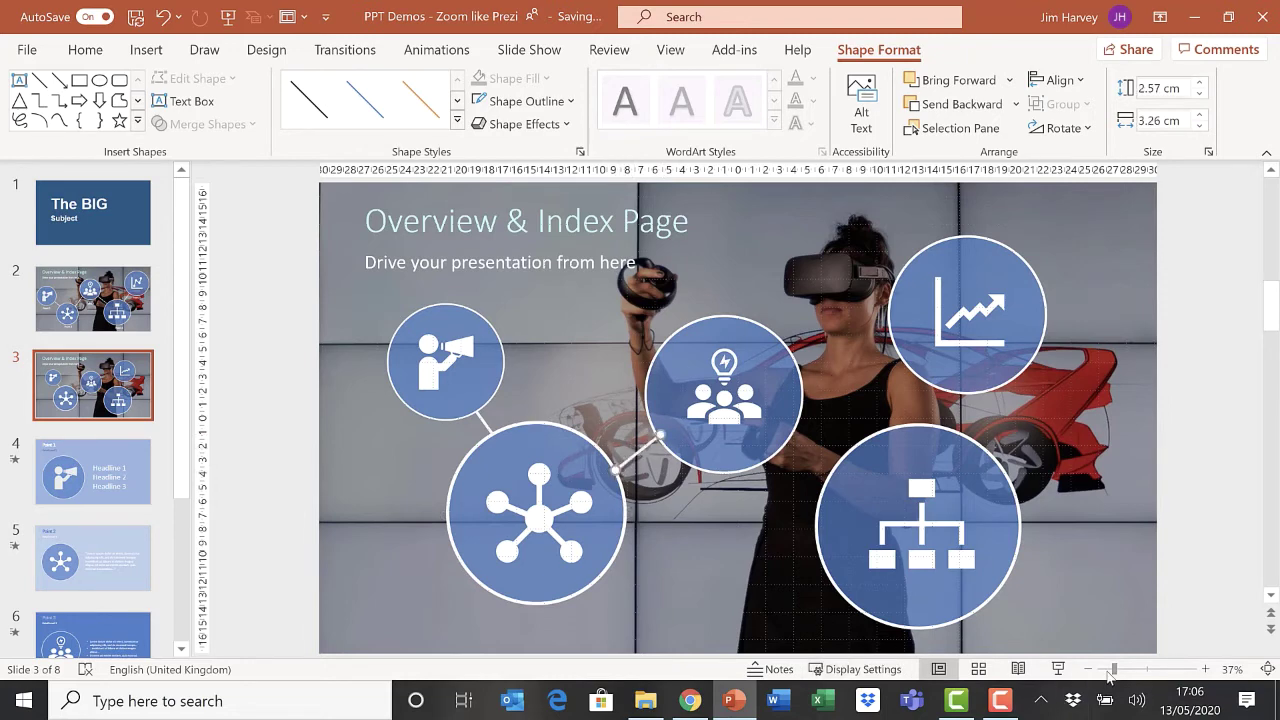
Step: Shorten the second connector to about 2.3 cm high and 3.1 cm wide so it ends at the people circle's edge
drag(1110, 672, 1137, 677)
click(786, 508)
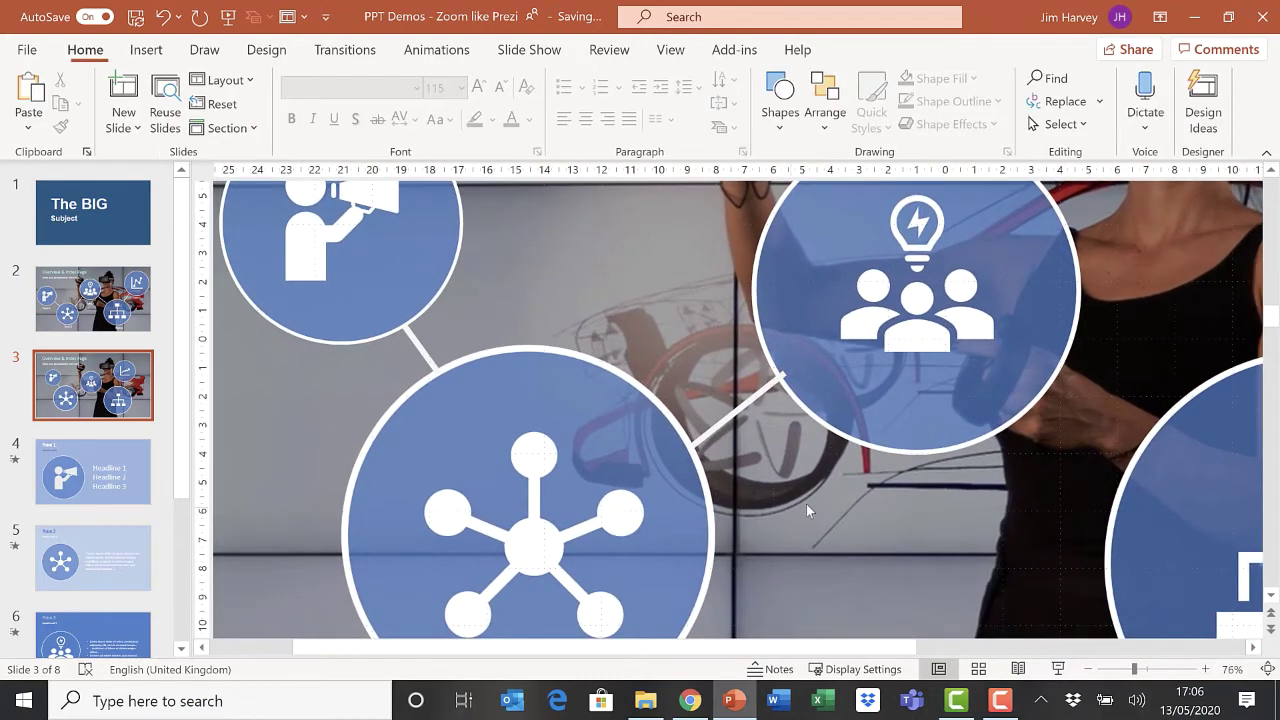
click(750, 399)
drag(786, 372, 777, 381)
click(802, 578)
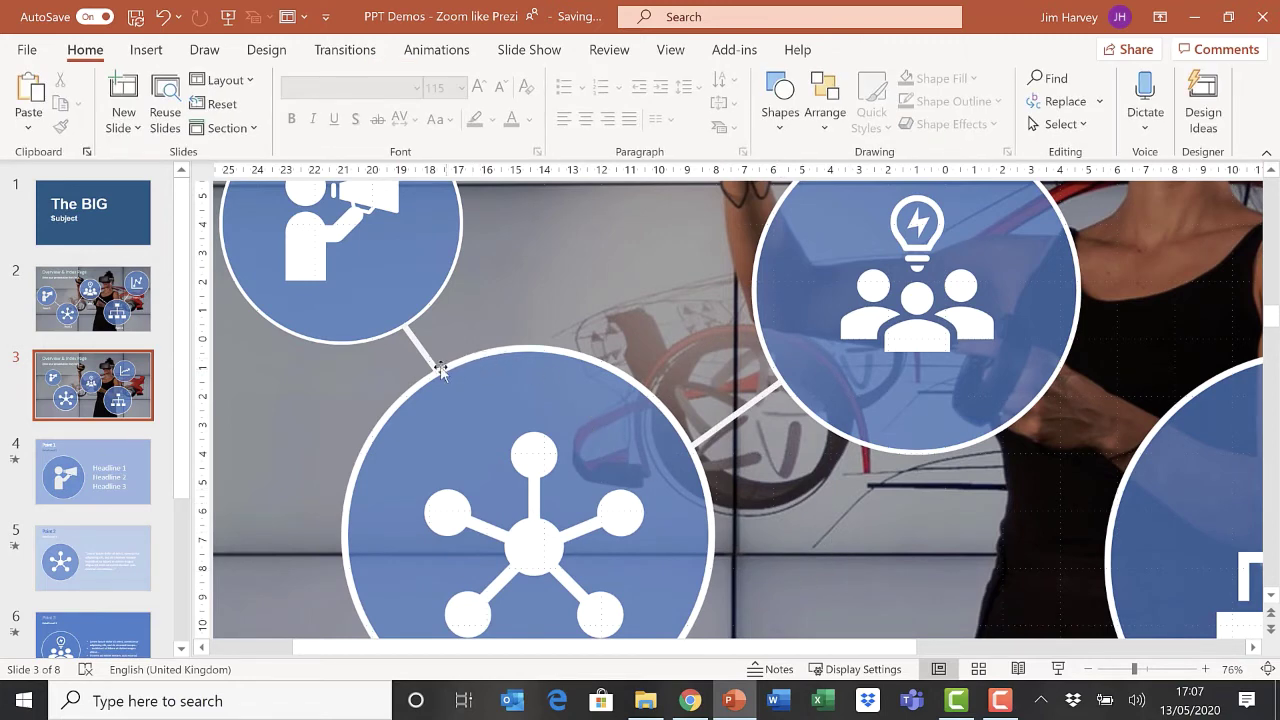
Step: Duplicate the second connector and fit the duplicate between the people and hierarchy circles
click(730, 423)
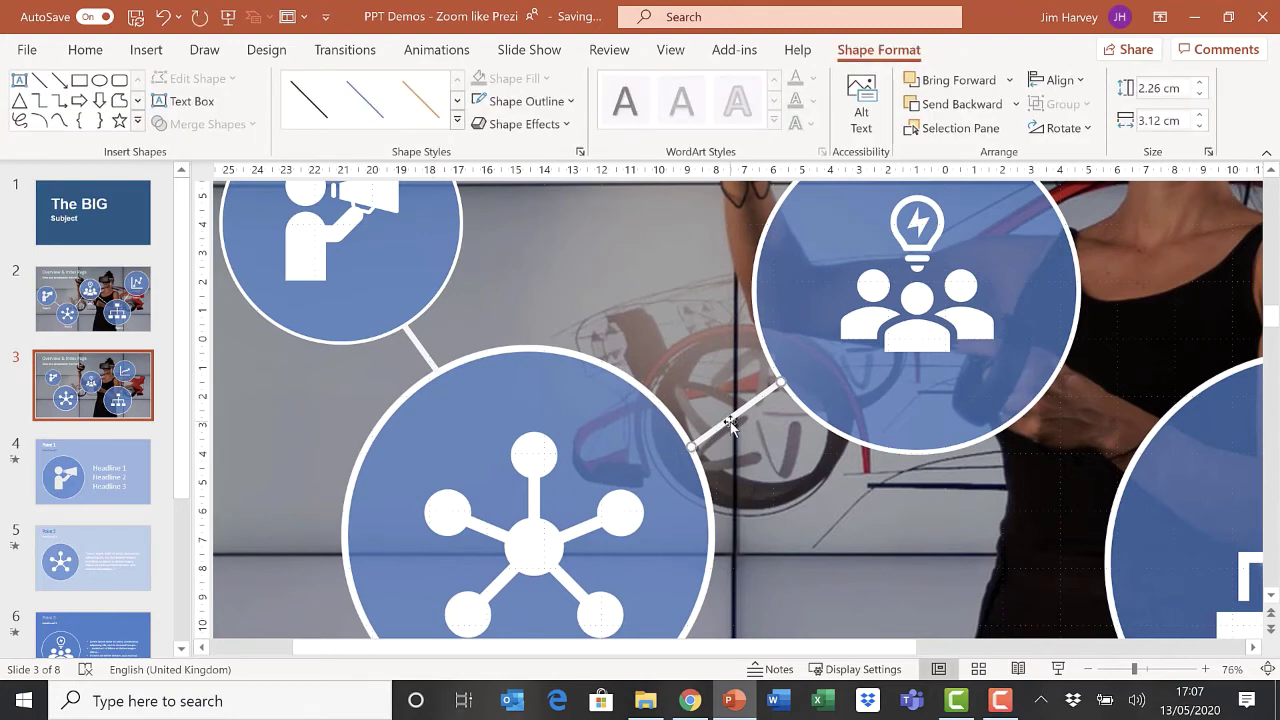
key(ctrl+d)
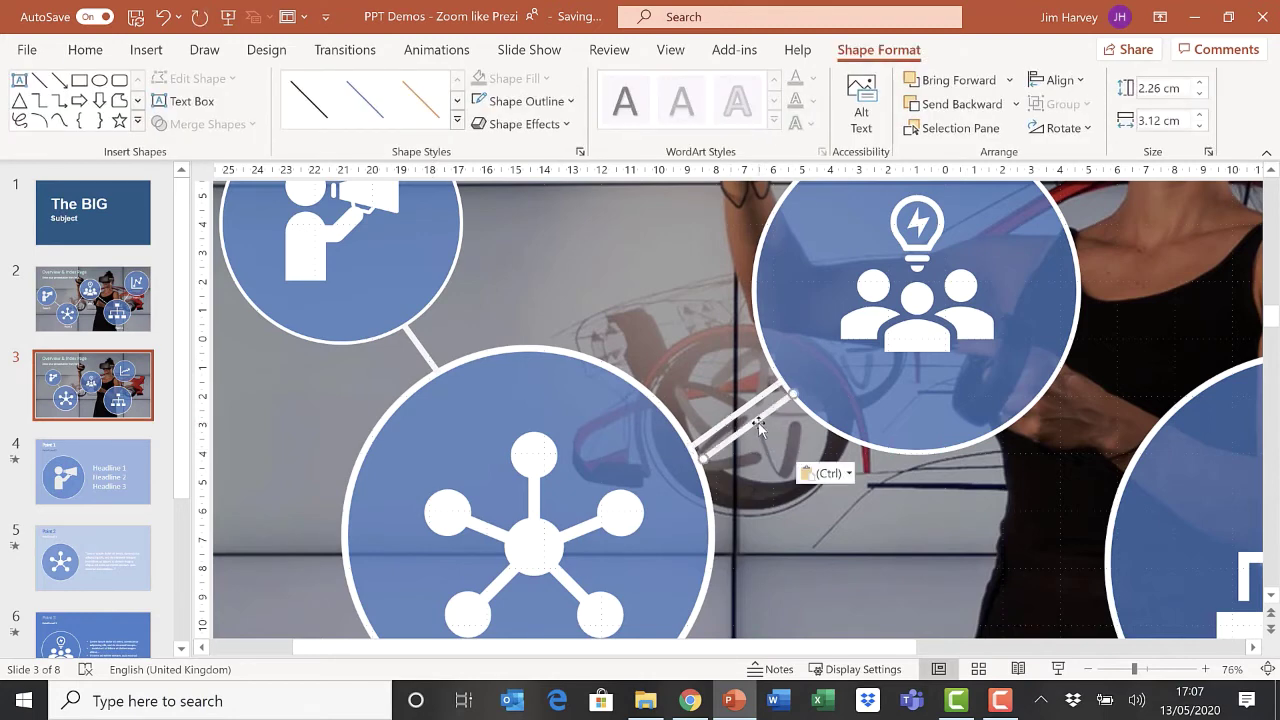
drag(760, 427, 1145, 442)
click(1091, 500)
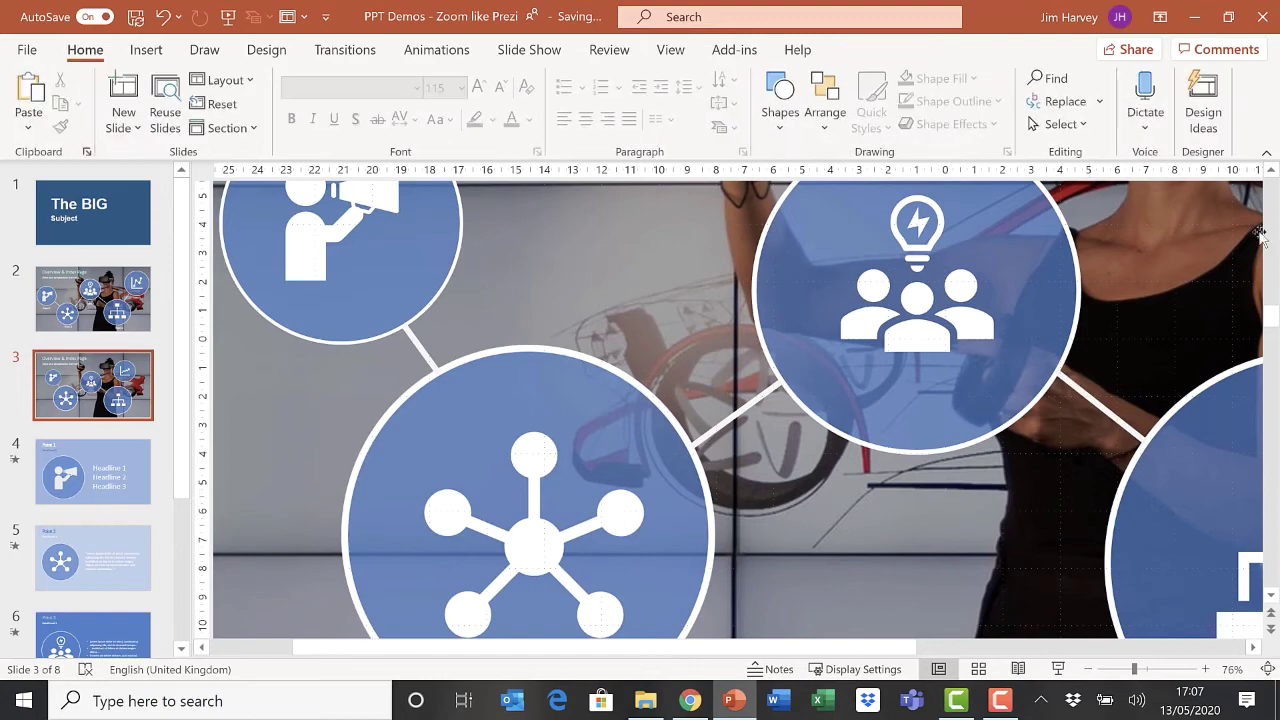
Step: Copy the people-to-hierarchy connector and fit the copy between the hierarchy and chart circles
scroll(793, 453, down, 5)
click(799, 452)
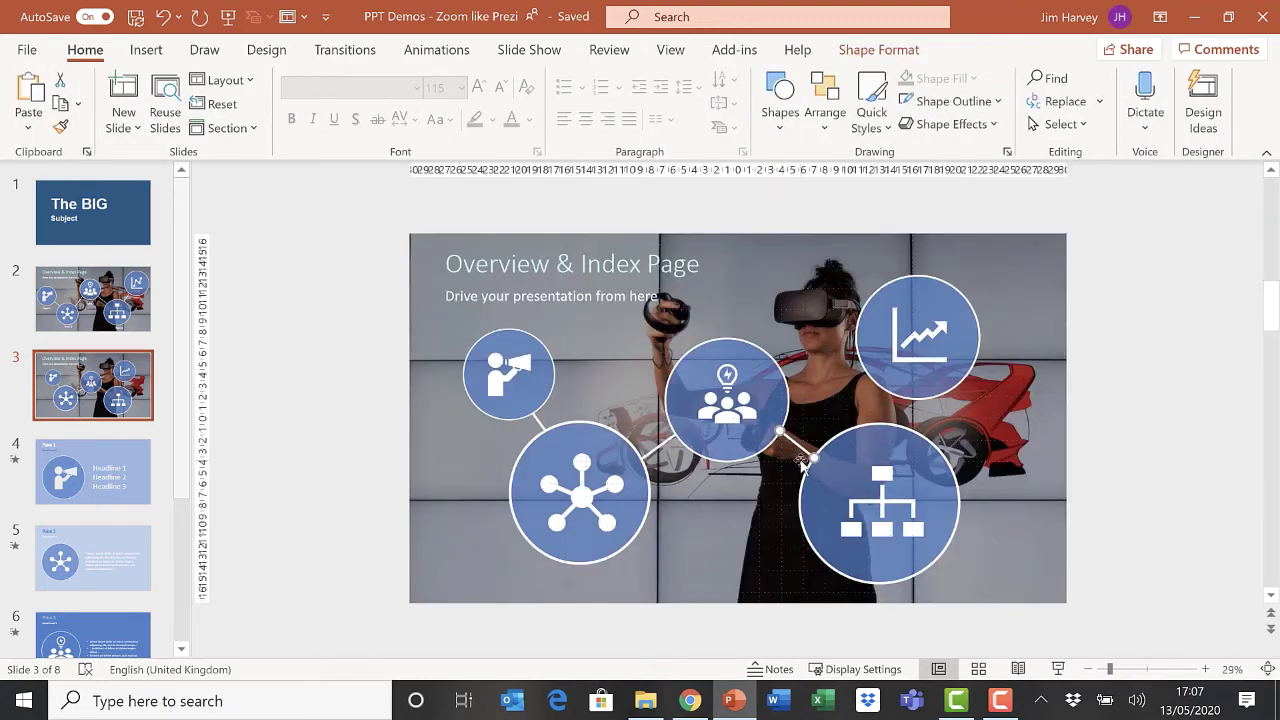
key(ctrl+c)
key(ctrl+v)
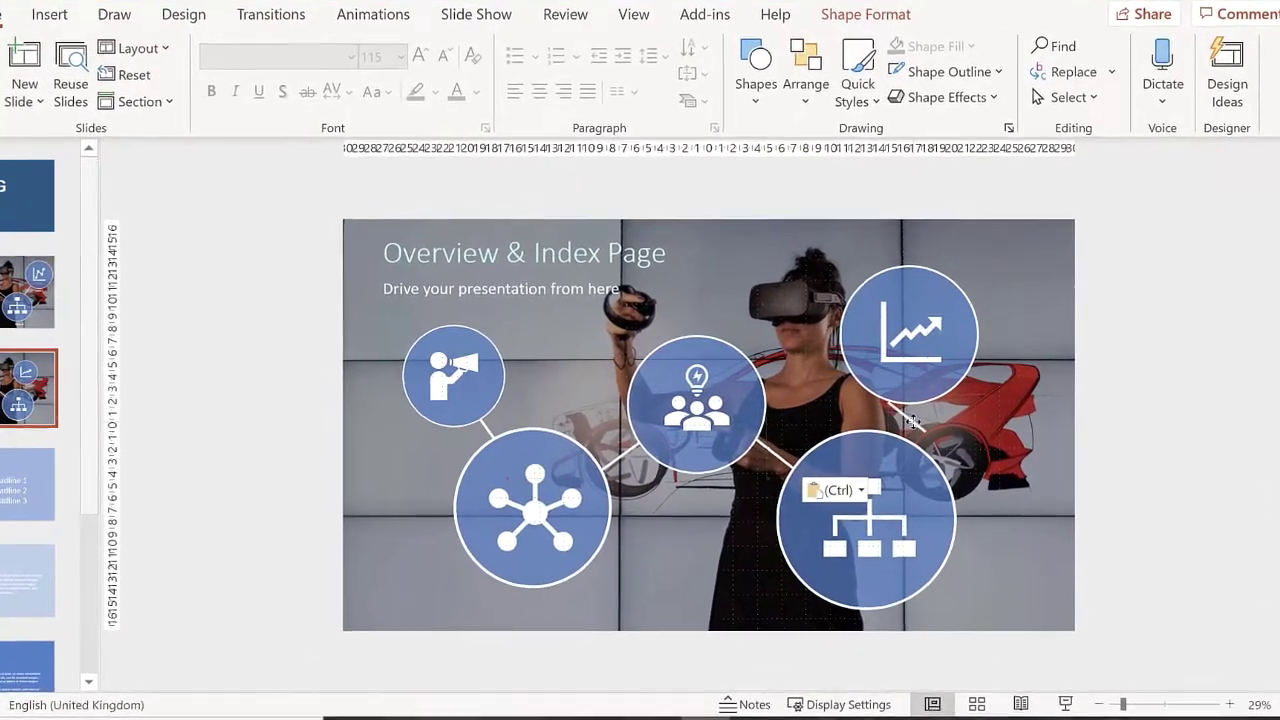
drag(913, 422, 824, 454)
key(Escape)
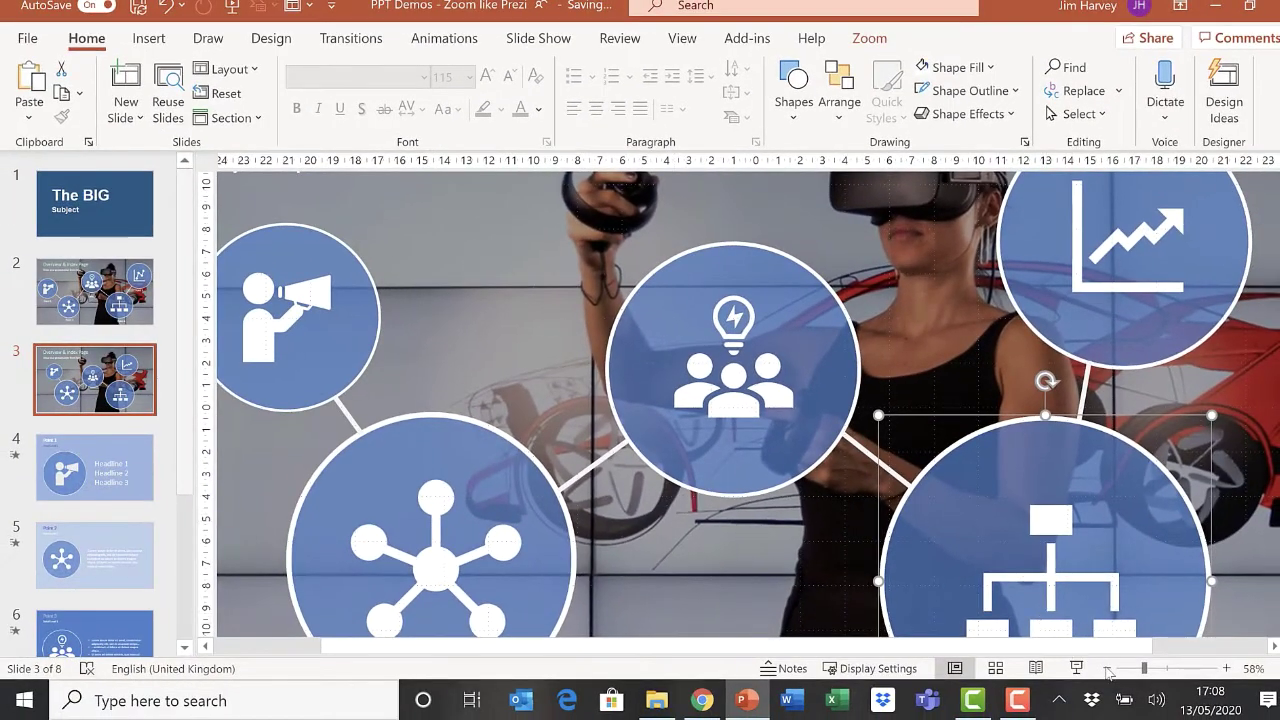
Step: Run the slide show from the slide 3 overview to test its zooms, then return to the slide 2 overview for comparison
click(1108, 668)
click(1108, 668)
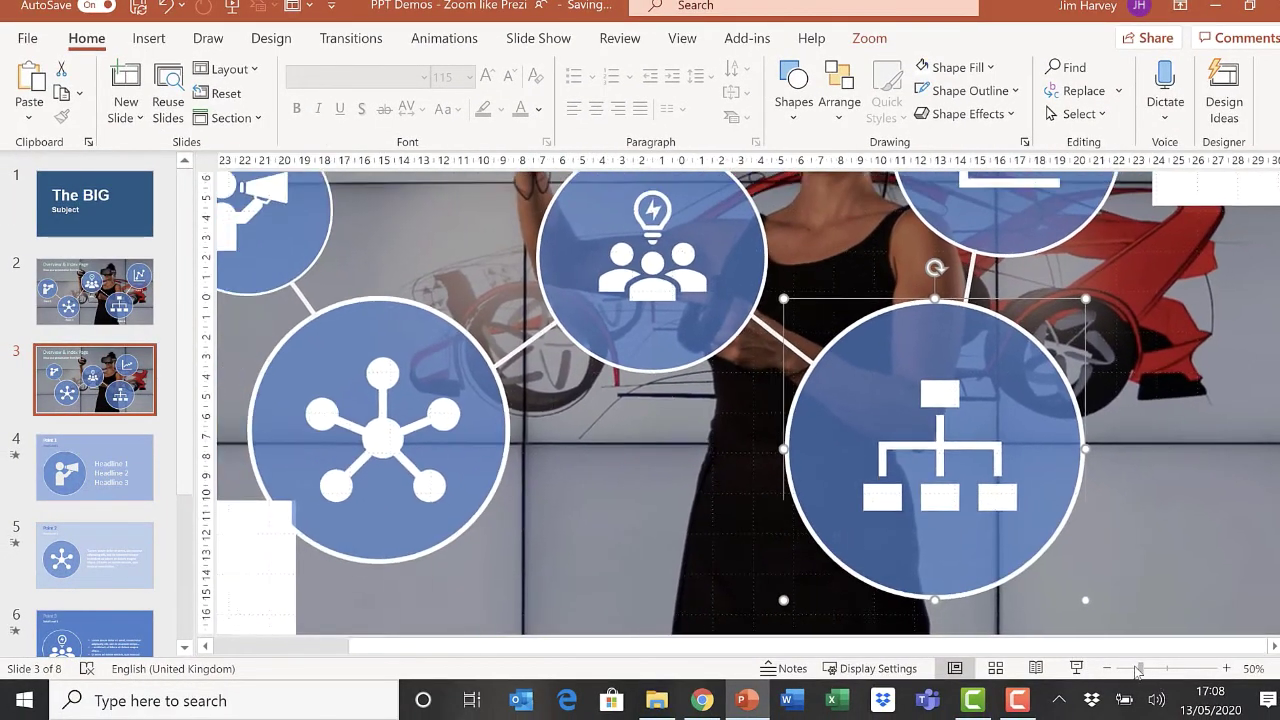
click(1110, 668)
mouse_move(1115, 668)
mouse_down()
mouse_move(1136, 680)
mouse_move(1126, 669)
mouse_up()
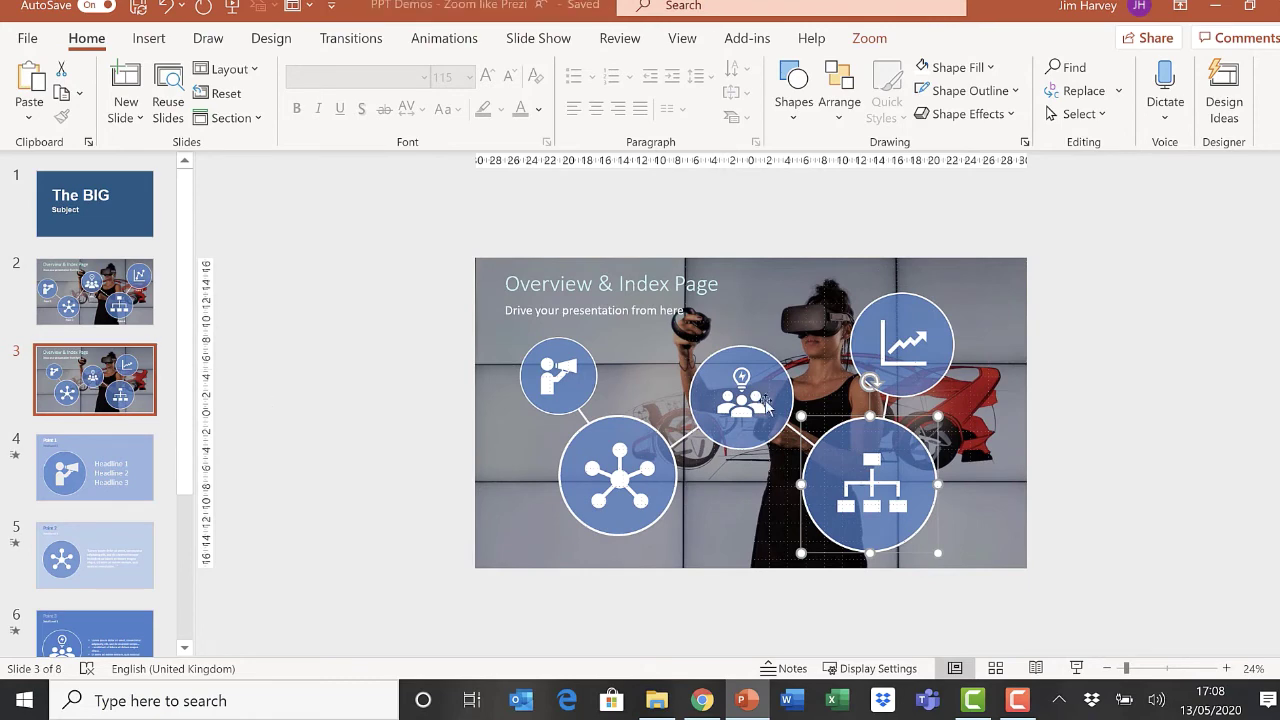
click(1076, 668)
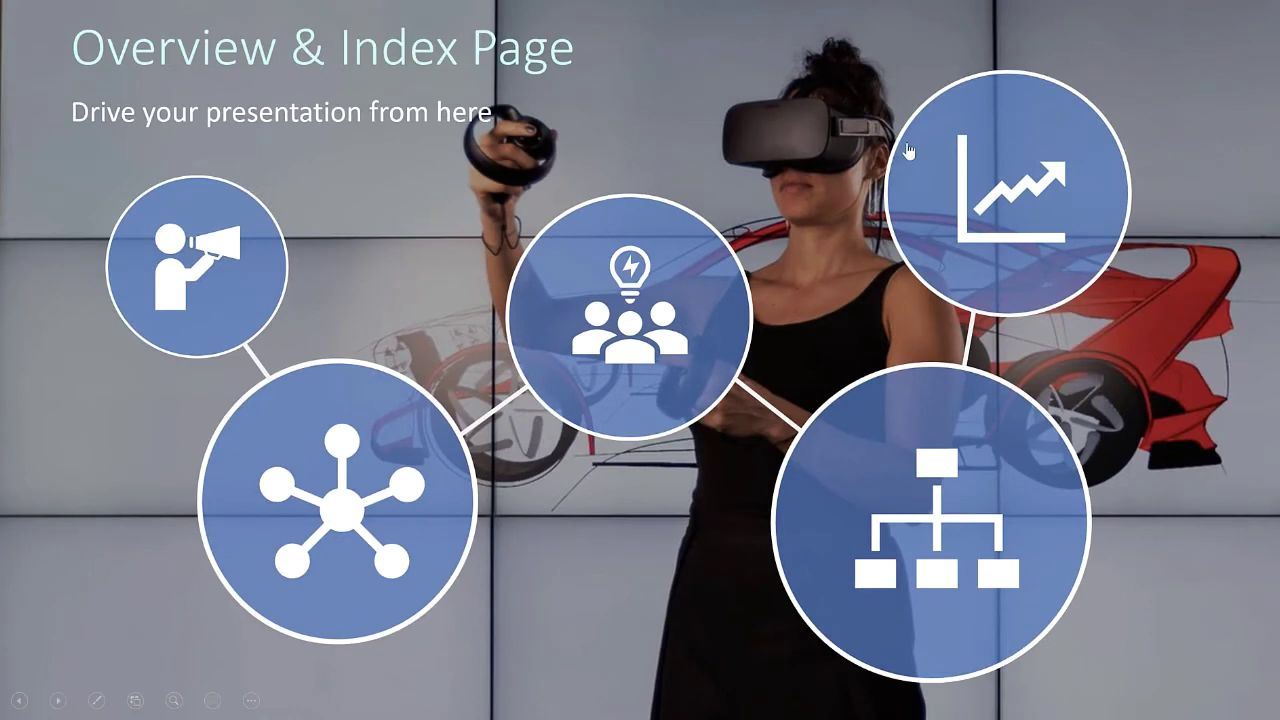
click(918, 152)
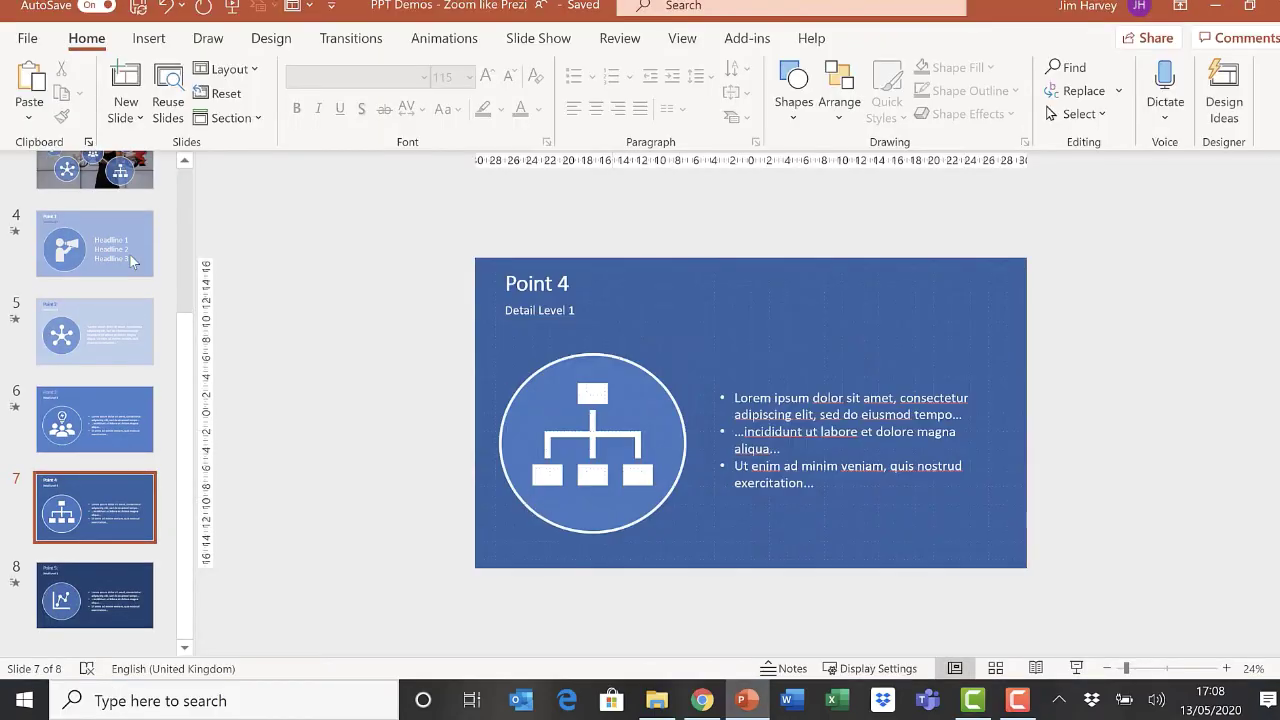
scroll(95, 300, up, 5)
click(125, 295)
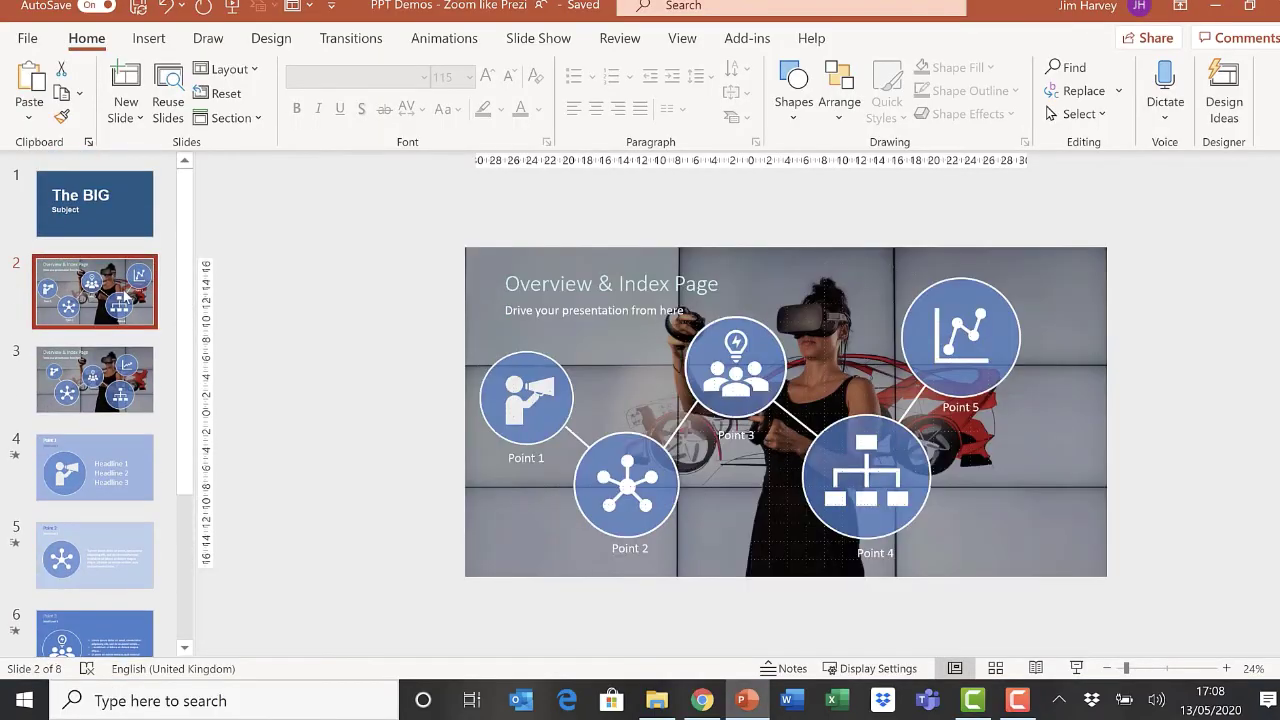